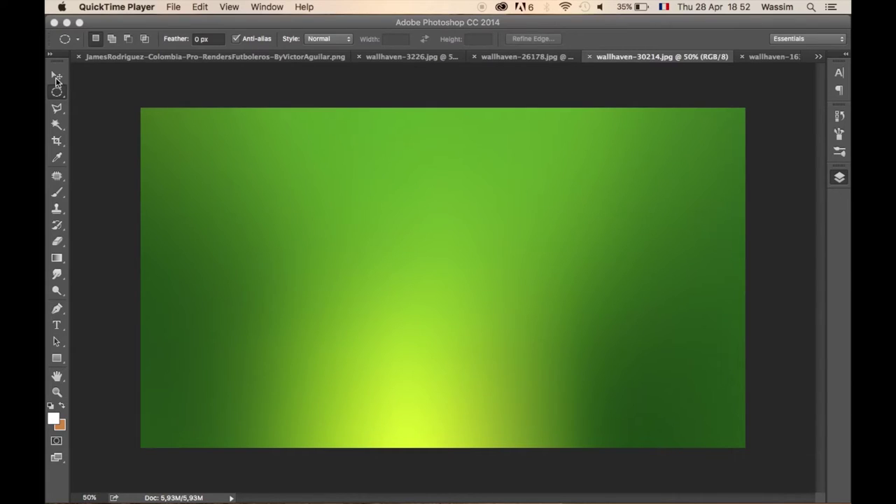
# Bring Photoshop forward with the green gradient wallhaven-30214 document in view.
pyautogui.click(56, 81)
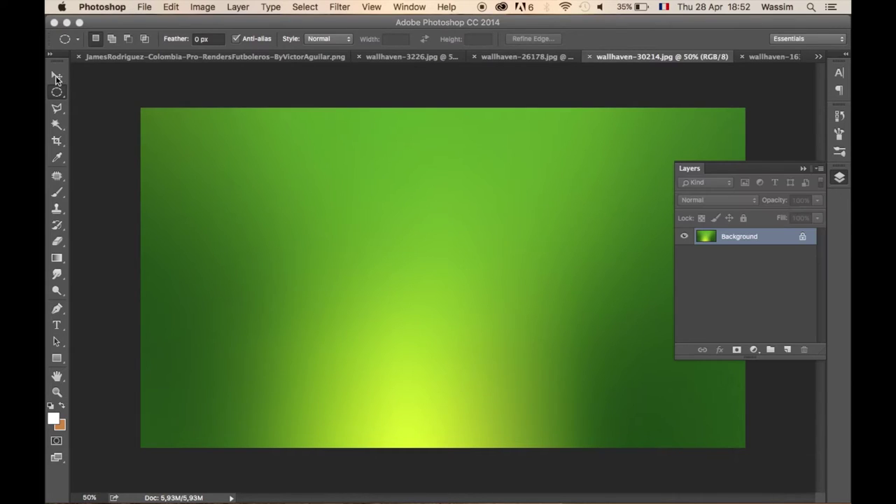
# Drag the dark street-lamp photo into the green gradient document as a new layer.
pyautogui.click(57, 77)
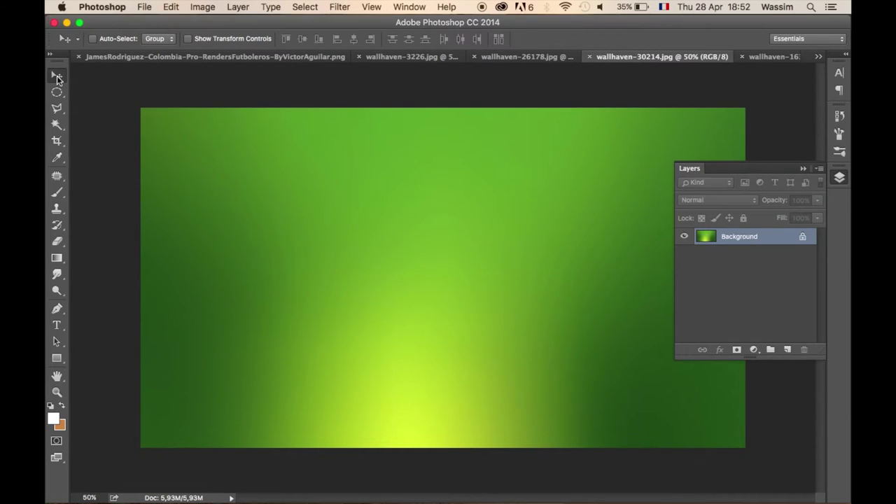
pyautogui.click(760, 60)
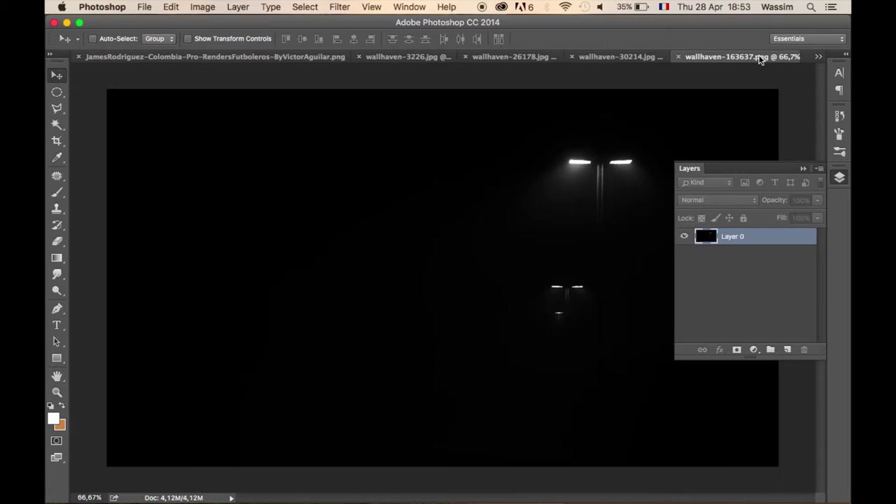
pyautogui.moveTo(596, 163); pyautogui.dragTo(378, 60)
pyautogui.click(378, 59)
pyautogui.click(528, 56)
pyautogui.click(638, 56)
pyautogui.moveTo(541, 146)
pyautogui.mouseDown()
pyautogui.moveTo(537, 203)
pyautogui.moveTo(550, 160)
pyautogui.mouseUp()
# Set the street-lamp layer's blend mode to Color Dodge.
pyautogui.click(717, 200)
pyautogui.click(709, 300)
pyautogui.click(708, 200)
pyautogui.click(696, 190)
pyautogui.click(701, 201)
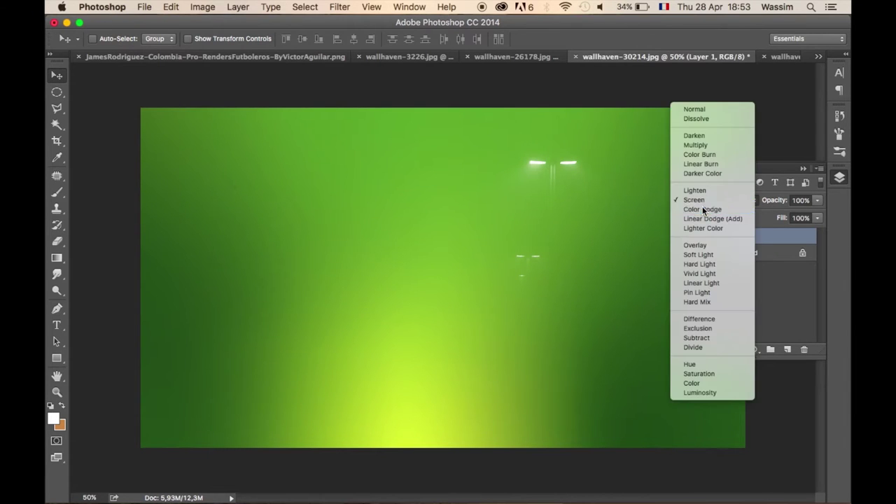
pyautogui.click(703, 208)
# Scale the lamp layer to about 149% and move the lamps to the top right.
pyautogui.press('super+t')
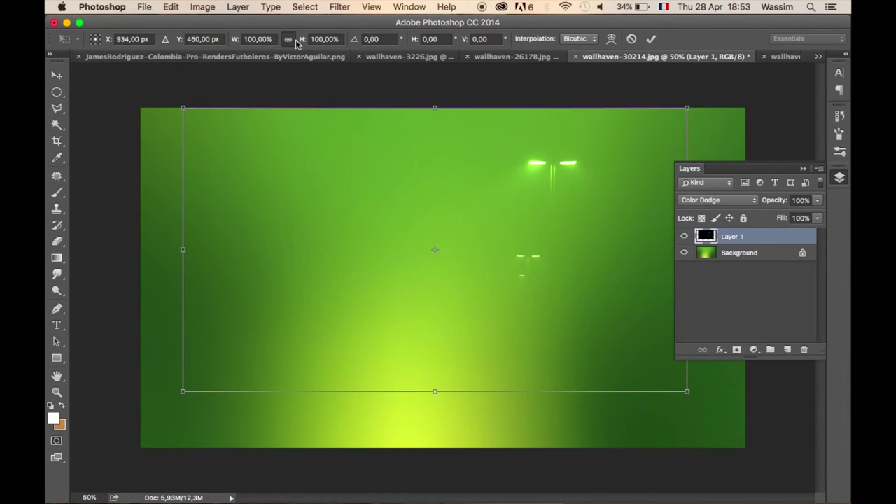
pyautogui.moveTo(307, 42)
pyautogui.mouseDown()
pyautogui.moveTo(411, 140)
pyautogui.moveTo(428, 189)
pyautogui.mouseUp()
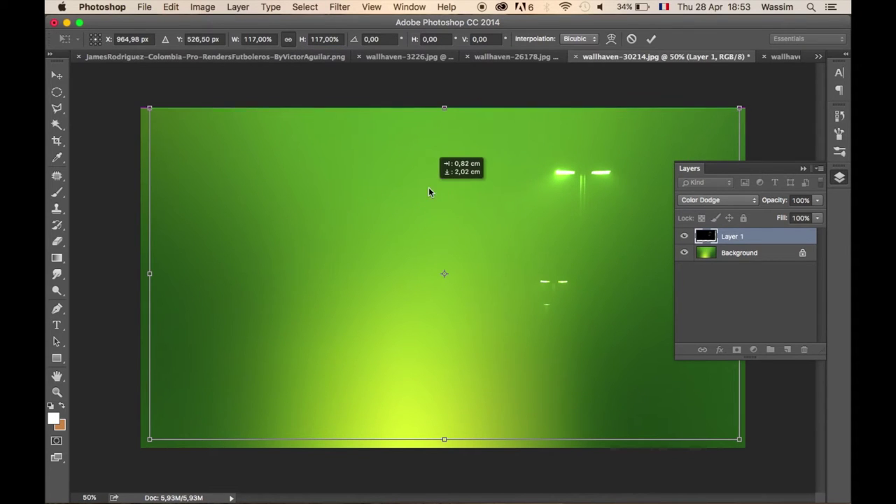
pyautogui.moveTo(314, 43); pyautogui.dragTo(345, 65)
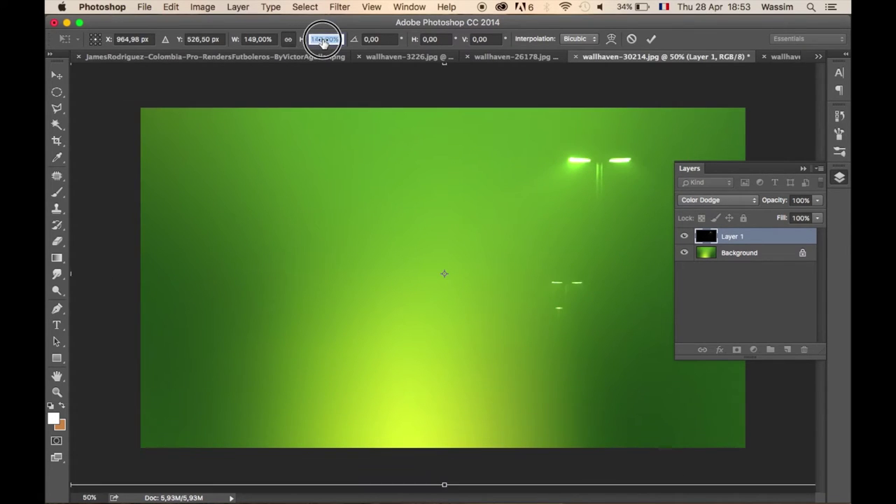
pyautogui.press('Return')
pyautogui.moveTo(576, 215)
pyautogui.mouseDown()
pyautogui.moveTo(446, 208)
pyautogui.moveTo(358, 167)
pyautogui.mouseUp()
pyautogui.moveTo(626, 222)
pyautogui.mouseDown()
pyautogui.moveTo(537, 222)
pyautogui.moveTo(579, 210)
pyautogui.moveTo(557, 222)
pyautogui.mouseUp()
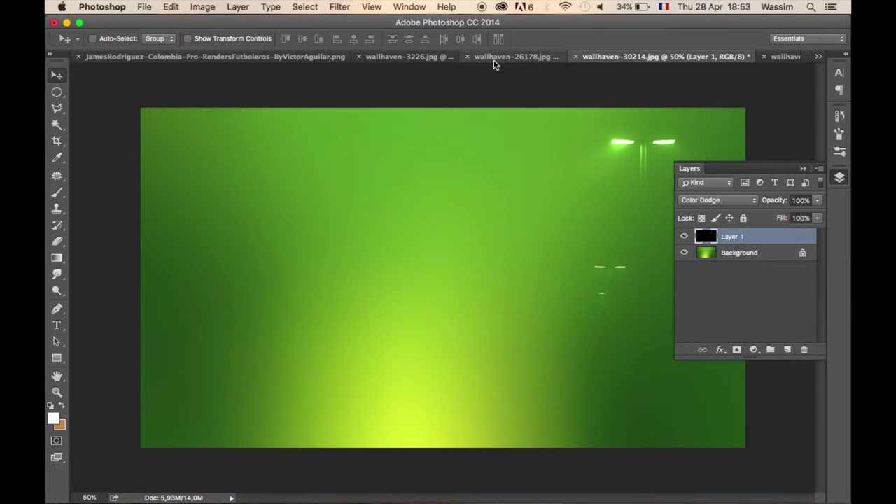
pyautogui.click(494, 57)
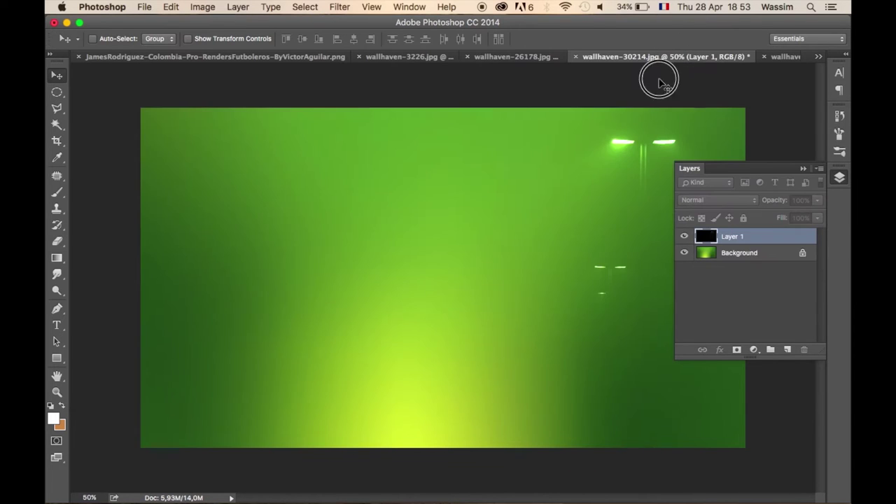
# Add the green claw marks with Screen blending and a Levels black input of 42.
pyautogui.moveTo(685, 51); pyautogui.dragTo(512, 210)
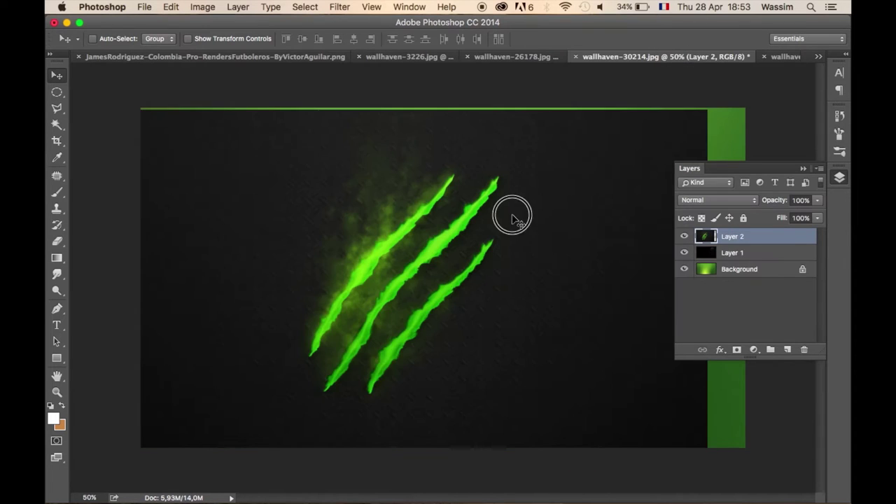
pyautogui.click(715, 200)
pyautogui.click(711, 289)
pyautogui.moveTo(500, 254); pyautogui.dragTo(518, 300)
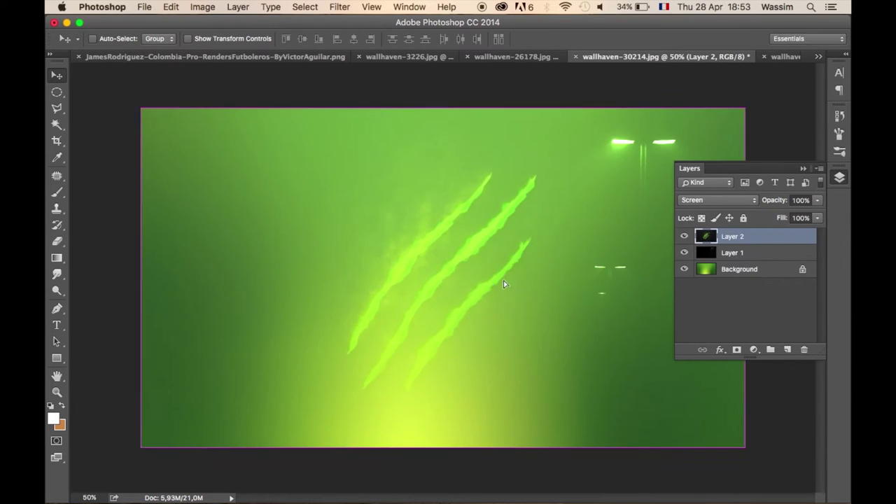
pyautogui.press('super+l')
pyautogui.moveTo(490, 224); pyautogui.dragTo(516, 224)
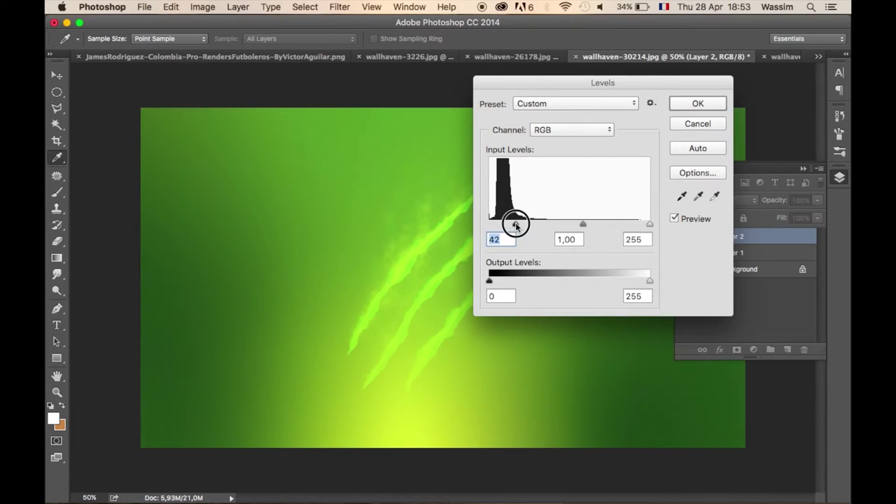
pyautogui.press('Return')
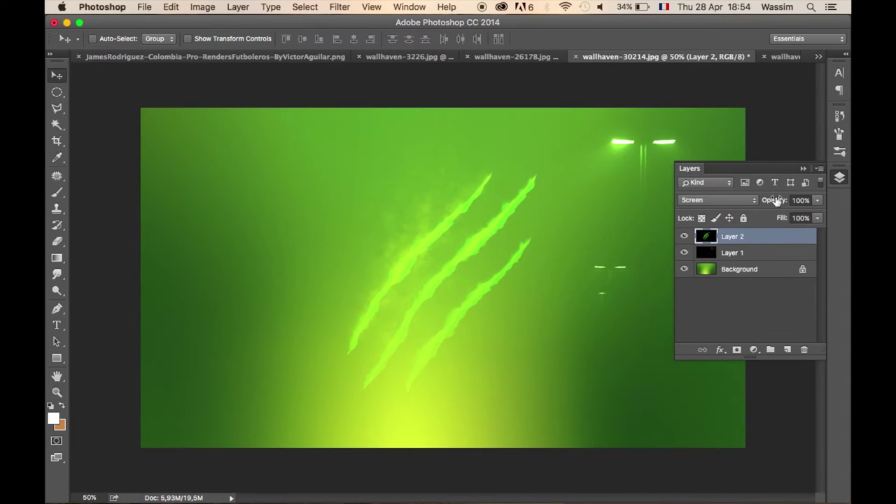
# Drop the cloud photo into the poster with Soft Light blending.
pyautogui.click(410, 56)
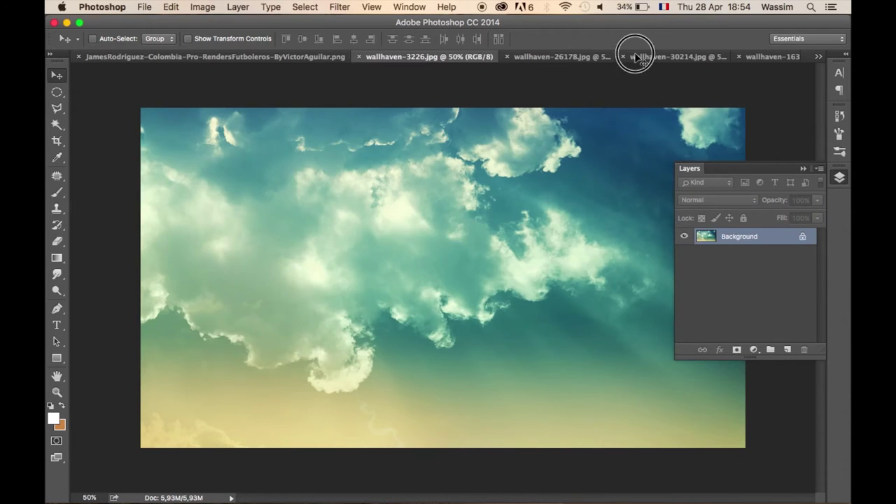
pyautogui.click(636, 56)
pyautogui.moveTo(486, 163); pyautogui.dragTo(420, 347)
pyautogui.click(705, 203)
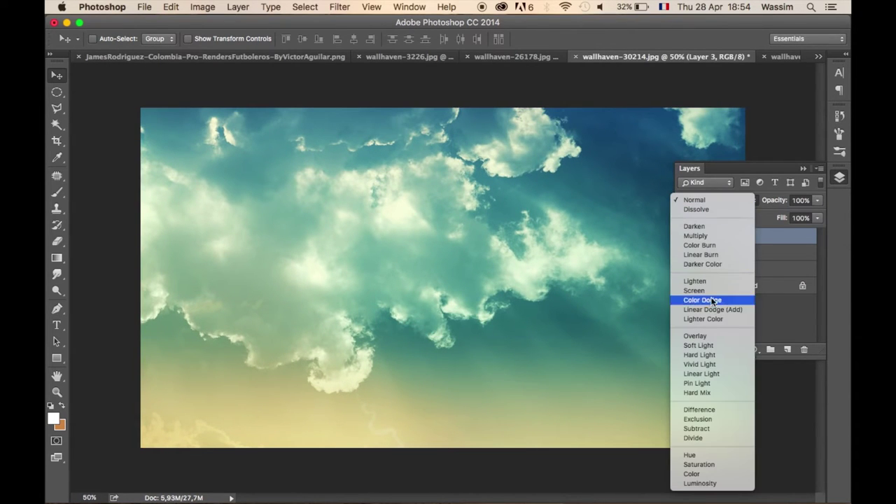
pyautogui.click(700, 341)
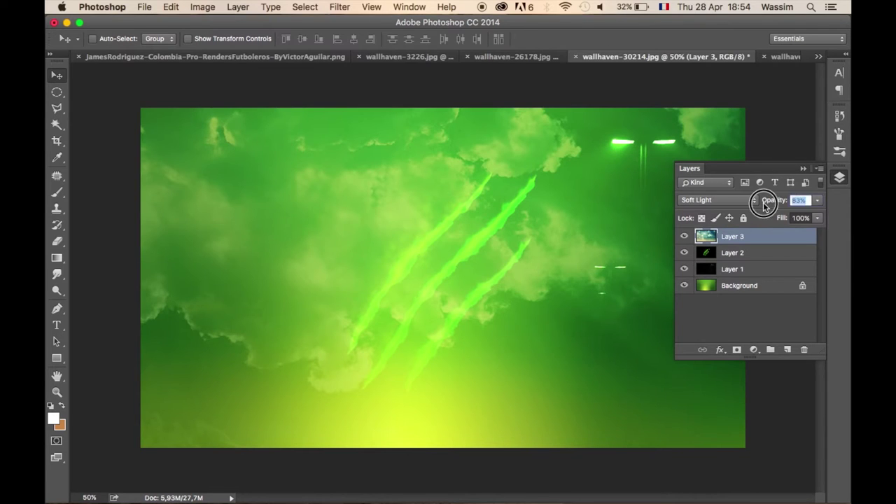
# Move the claw marks layer down and to the right.
pyautogui.click(732, 253)
pyautogui.moveTo(473, 269); pyautogui.dragTo(491, 332)
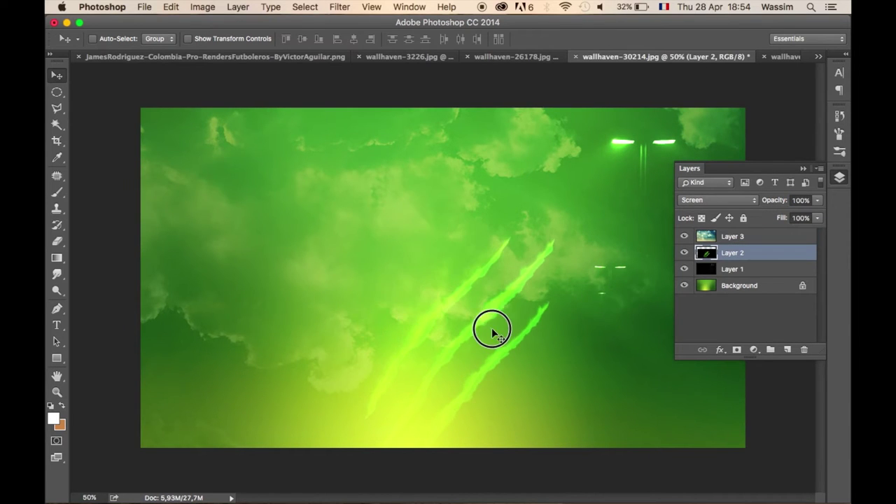
pyautogui.click(321, 58)
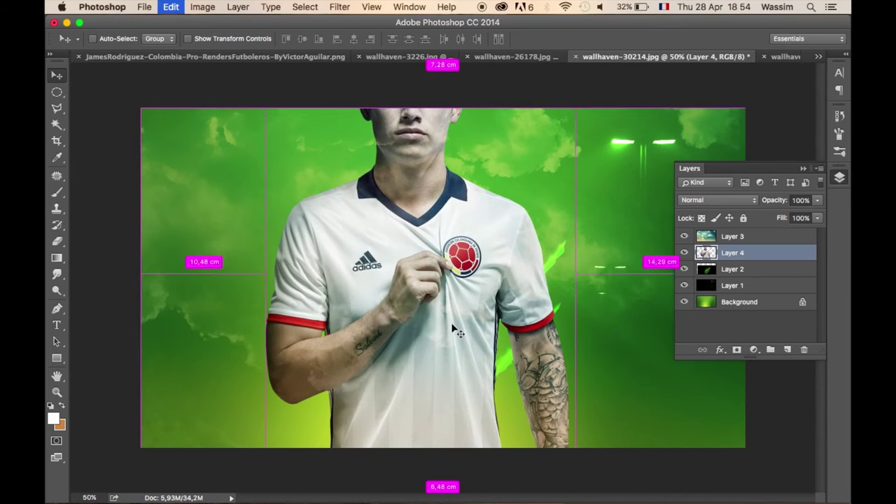
# Drop the footballer cutout in, scale it proportionally to 65%, and move it up-right.
pyautogui.moveTo(664, 59); pyautogui.dragTo(456, 330)
pyautogui.hotkey('ctrl', 't')
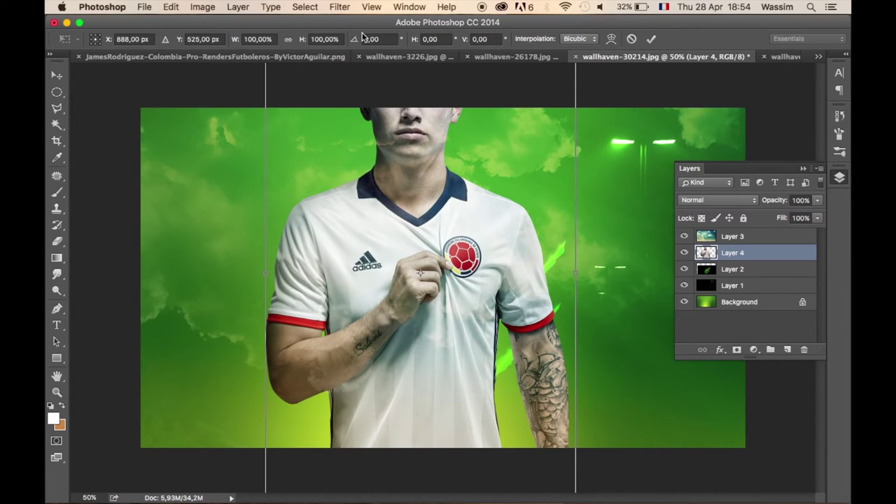
pyautogui.click(288, 39)
pyautogui.moveTo(302, 40); pyautogui.dragTo(286, 36)
pyautogui.moveTo(451, 200)
pyautogui.mouseDown()
pyautogui.moveTo(477, 230)
pyautogui.moveTo(532, 210)
pyautogui.moveTo(494, 234)
pyautogui.mouseUp()
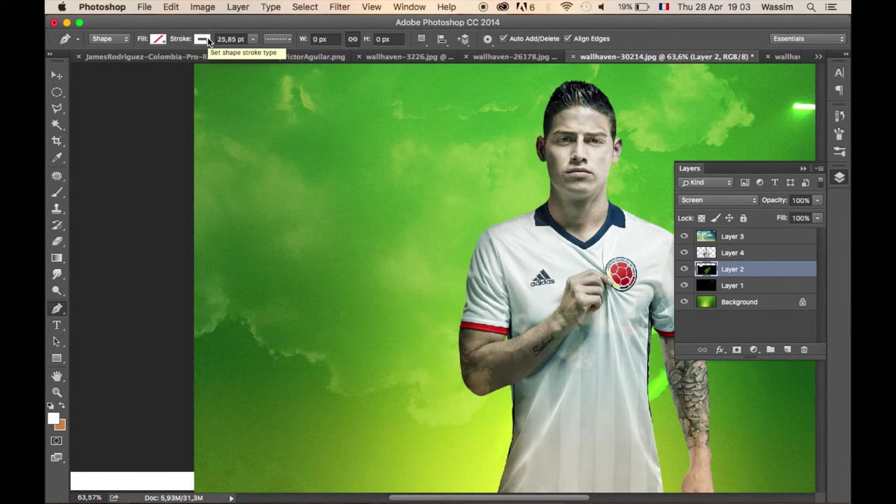
# Draw a vertical dotted white line left of the player with stroke width 20.
pyautogui.click(338, 87)
pyautogui.click(337, 452)
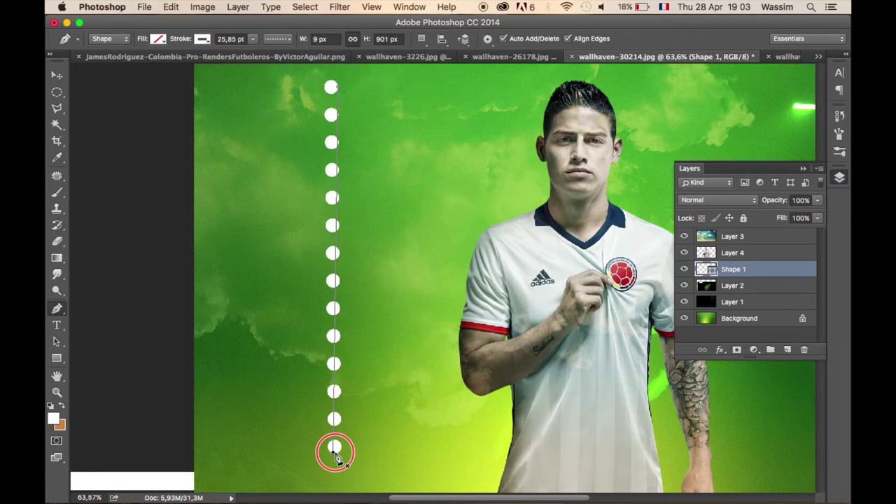
pyautogui.moveTo(337, 456); pyautogui.dragTo(336, 472)
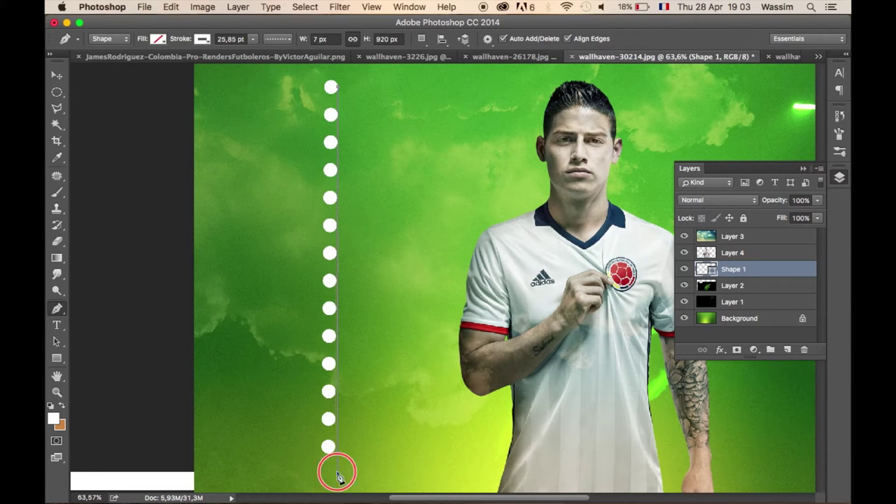
pyautogui.click(253, 40)
pyautogui.moveTo(261, 52); pyautogui.dragTo(256, 54)
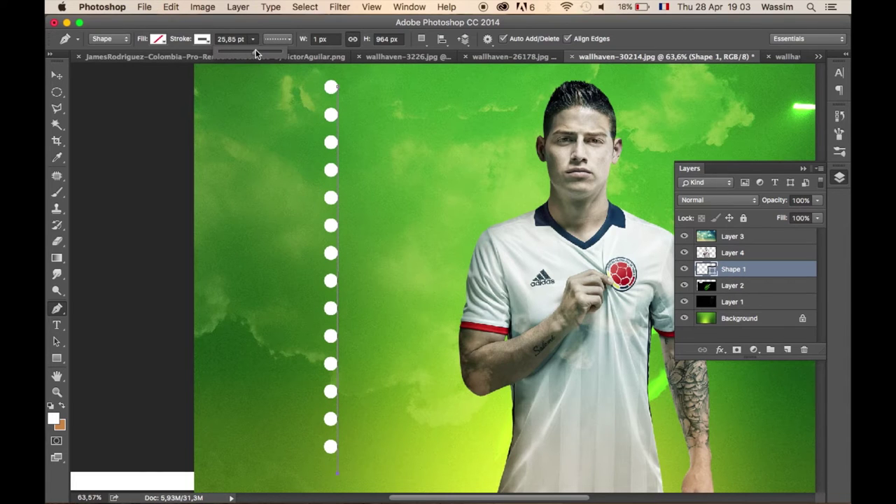
pyautogui.click(320, 40)
pyautogui.write('20')
pyautogui.press('Return')
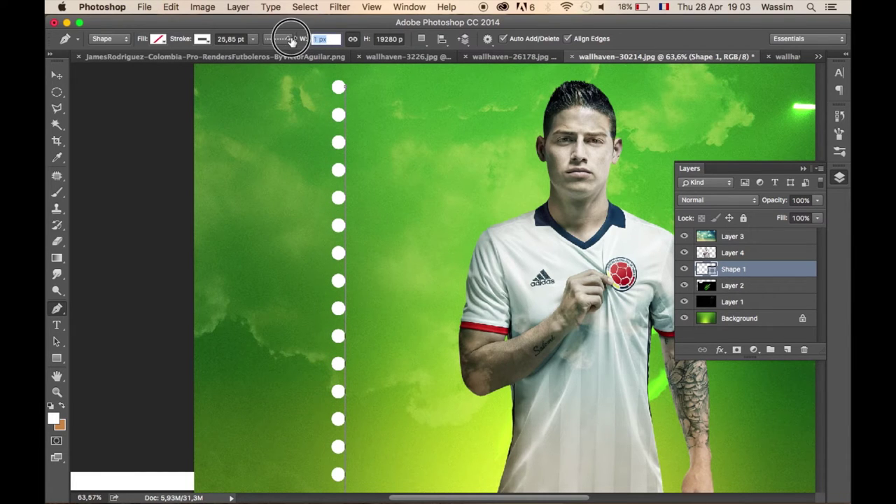
pyautogui.moveTo(292, 40); pyautogui.dragTo(296, 40)
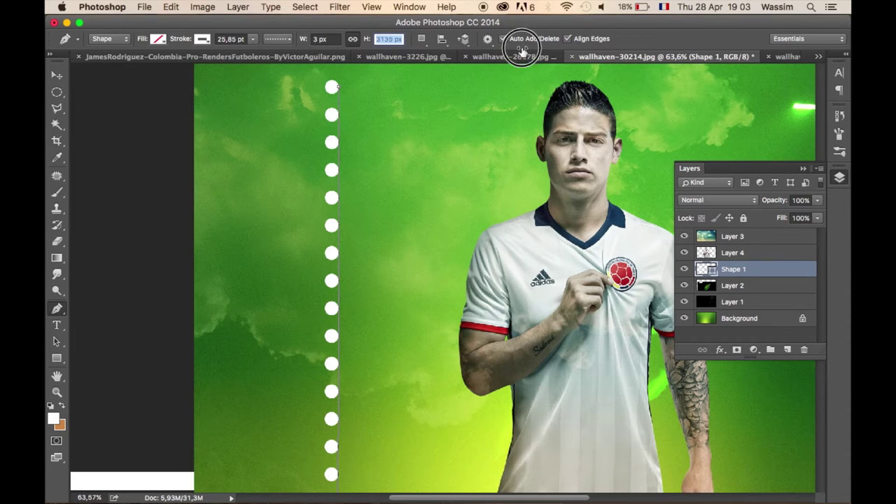
pyautogui.moveTo(355, 42); pyautogui.dragTo(122, 44)
pyautogui.write('123')
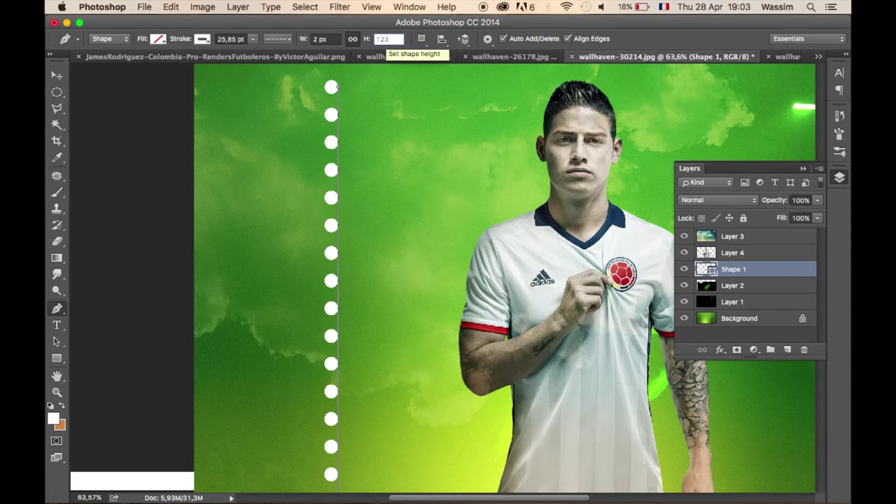
pyautogui.press('Return')
pyautogui.moveTo(332, 140); pyautogui.dragTo(339, 479)
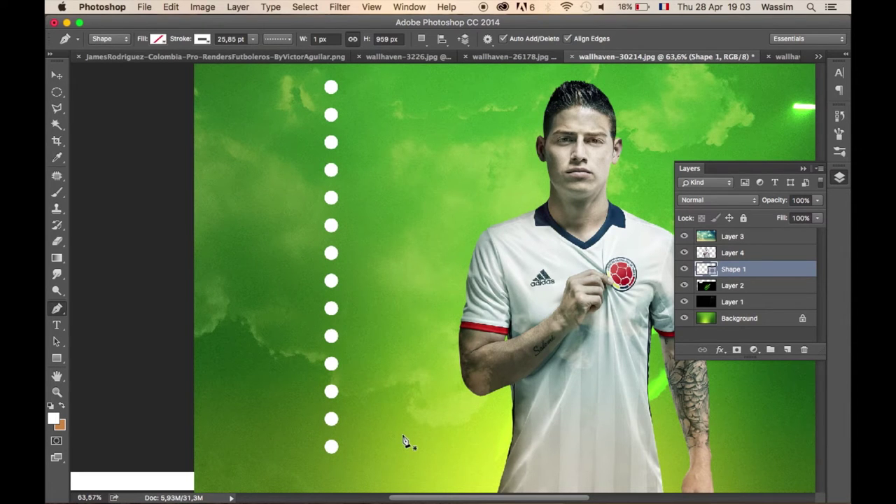
# Duplicate the dot column and offset the copy right and down.
pyautogui.hotkey('ctrl', 'j')
pyautogui.press('v')
pyautogui.moveTo(366, 358); pyautogui.dragTo(420, 380)
# Alt-drag four more dot column copies, each offset right and down, toward the player.
pyautogui.moveTo(390, 276)
pyautogui.mouseDown()
pyautogui.moveTo(394, 283)
pyautogui.moveTo(393, 273)
pyautogui.mouseUp()
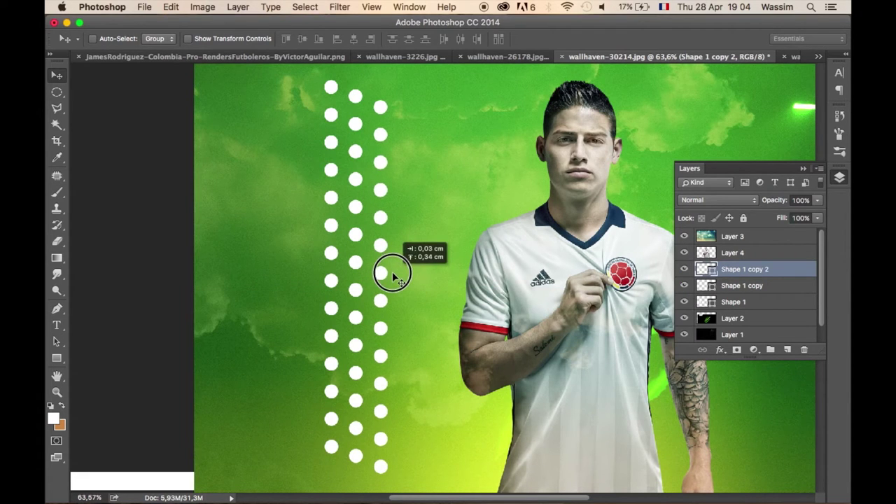
pyautogui.moveTo(393, 276); pyautogui.dragTo(422, 282)
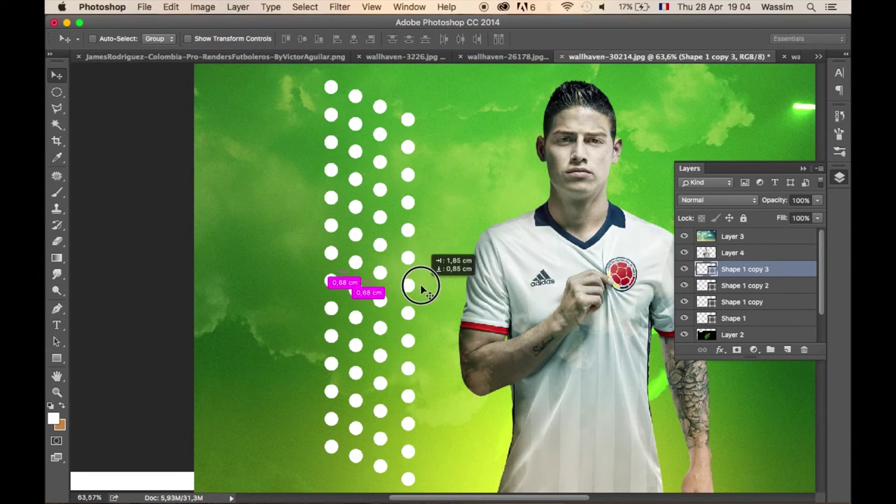
pyautogui.moveTo(479, 288); pyautogui.dragTo(476, 294)
pyautogui.hotkey('shift', 'Right')
pyautogui.hotkey('shift', 'Right')
pyautogui.hotkey('shift', 'Right')
pyautogui.hotkey('shift', 'Down')
pyautogui.hotkey('shift', 'Down')
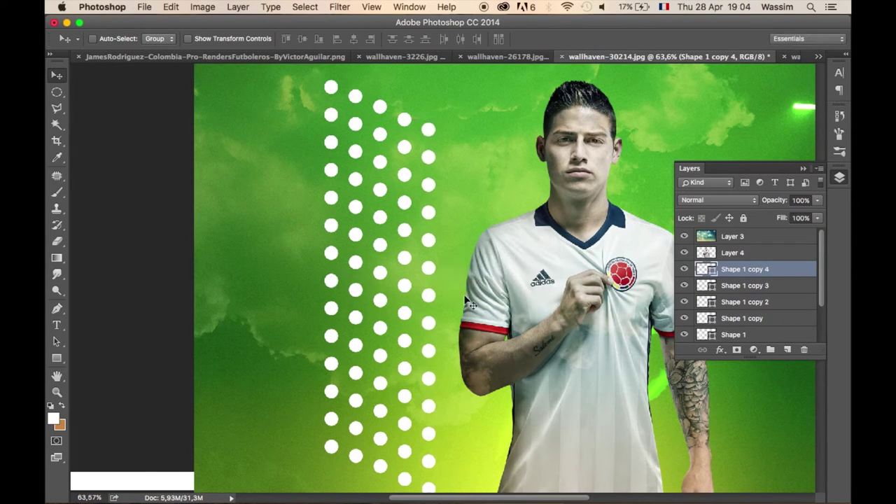
pyautogui.moveTo(478, 307); pyautogui.dragTo(470, 313)
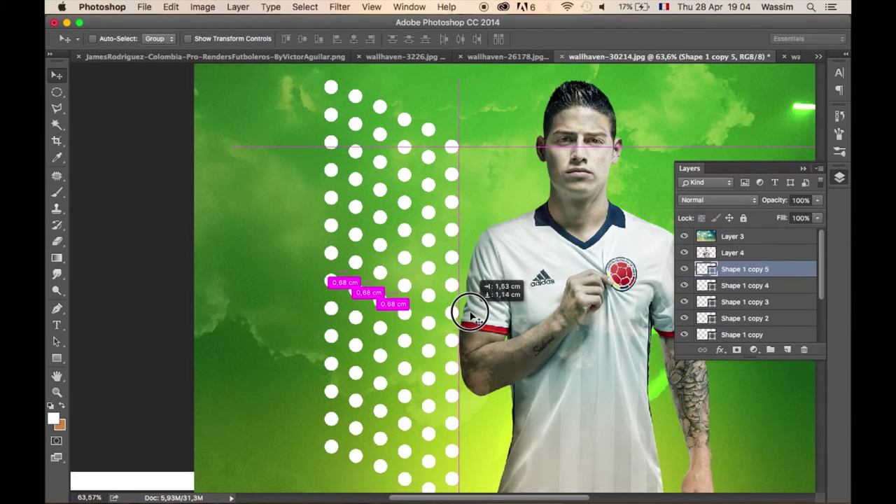
pyautogui.moveTo(468, 310)
pyautogui.mouseDown()
pyautogui.moveTo(468, 245)
pyautogui.moveTo(444, 200)
pyautogui.mouseUp()
pyautogui.scroll(-3, 468, 307)
pyautogui.hscroll(2, 468, 307)
pyautogui.scroll(3, 467, 246)
pyautogui.scroll(-2, 393, 121)
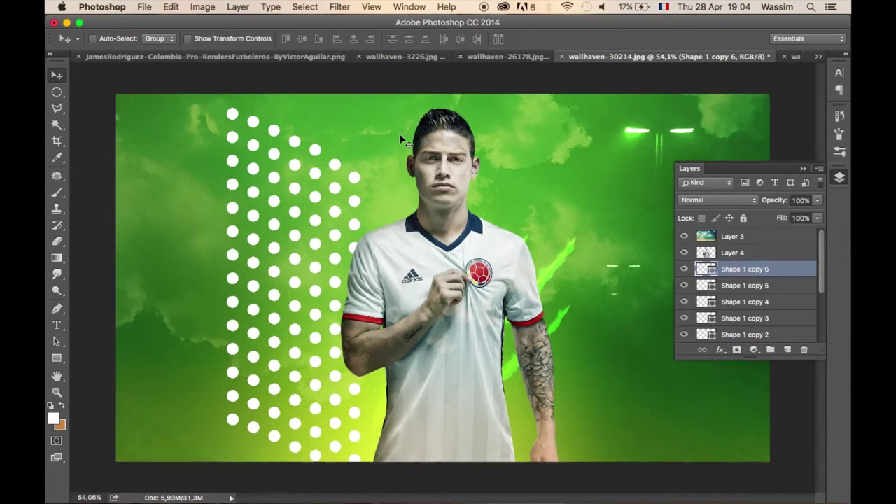
# Rasterize the dot shape layers and merge them into a single layer.
pyautogui.scroll(-2, 753, 319)
pyautogui.keyDown('shift'); pyautogui.click(742, 336); pyautogui.keyUp('shift')
pyautogui.rightClick(740, 328)
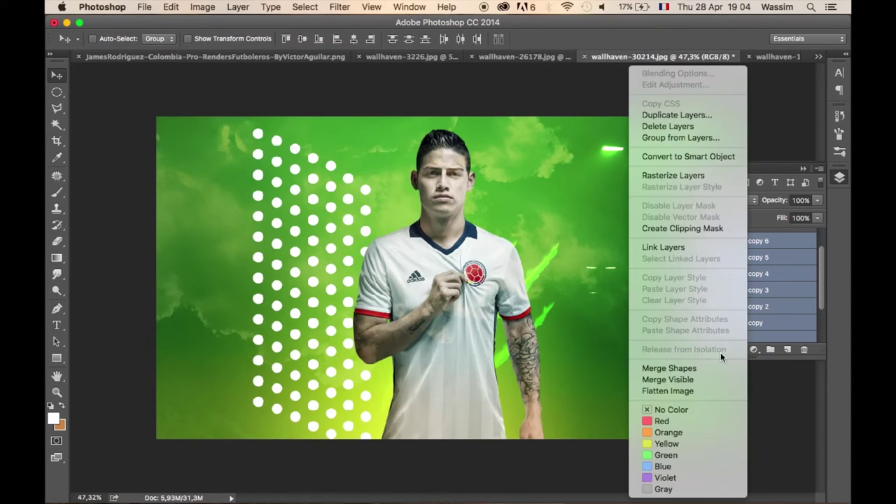
pyautogui.click(741, 368)
pyautogui.hotkey('ctrl', 'z')
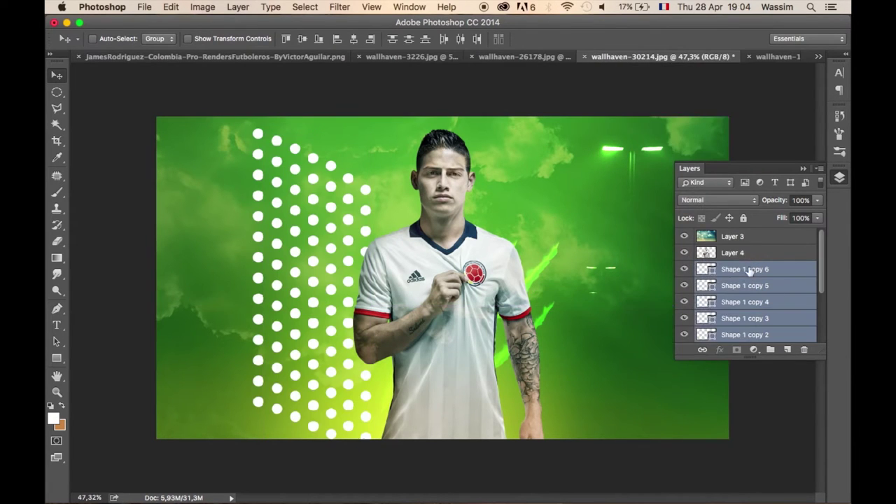
pyautogui.rightClick(747, 294)
pyautogui.click(673, 176)
pyautogui.rightClick(740, 271)
pyautogui.click(665, 368)
# Shorten the merged dot pattern vertically, then test and cancel a horizontal stretch.
pyautogui.hotkey('ctrl', 't')
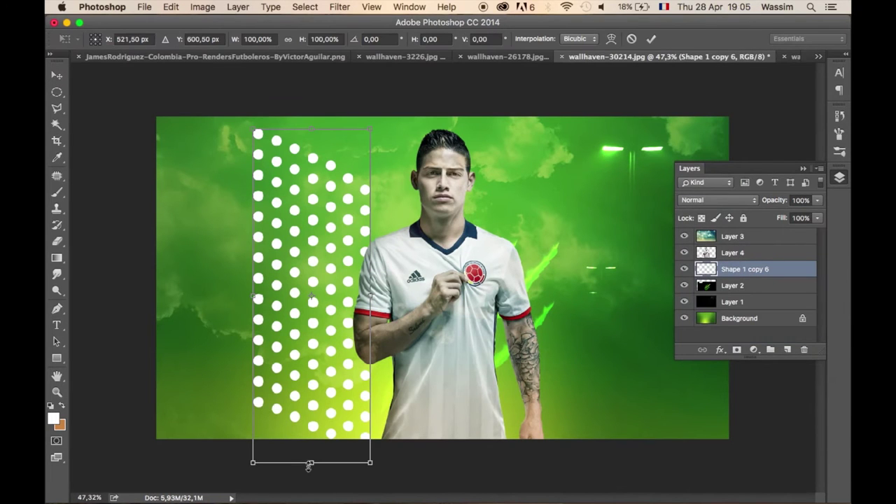
pyautogui.moveTo(312, 457); pyautogui.dragTo(311, 432)
pyautogui.press('Return')
pyautogui.scroll(-3, 376, 435)
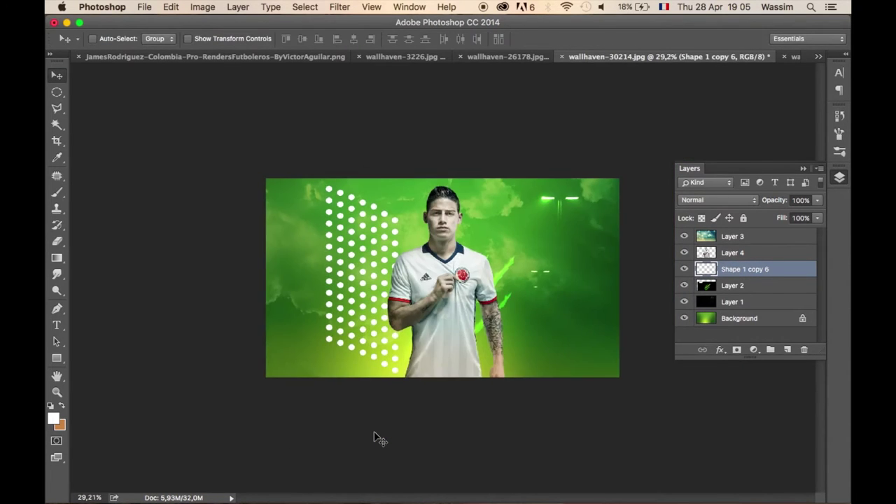
pyautogui.scroll(2, 376, 435)
pyautogui.hotkey('ctrl', 't')
pyautogui.moveTo(379, 278); pyautogui.dragTo(441, 304)
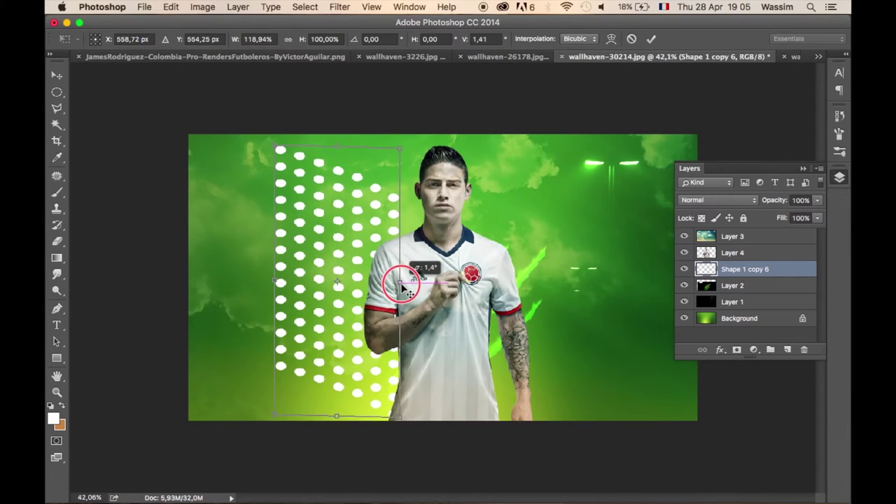
pyautogui.hotkey('ctrl', 'z')
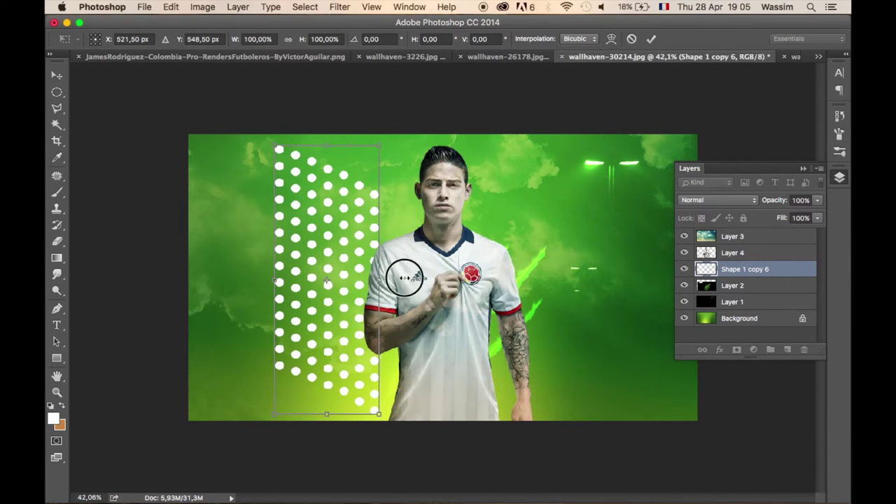
pyautogui.moveTo(379, 279); pyautogui.dragTo(432, 280)
pyautogui.click(281, 279)
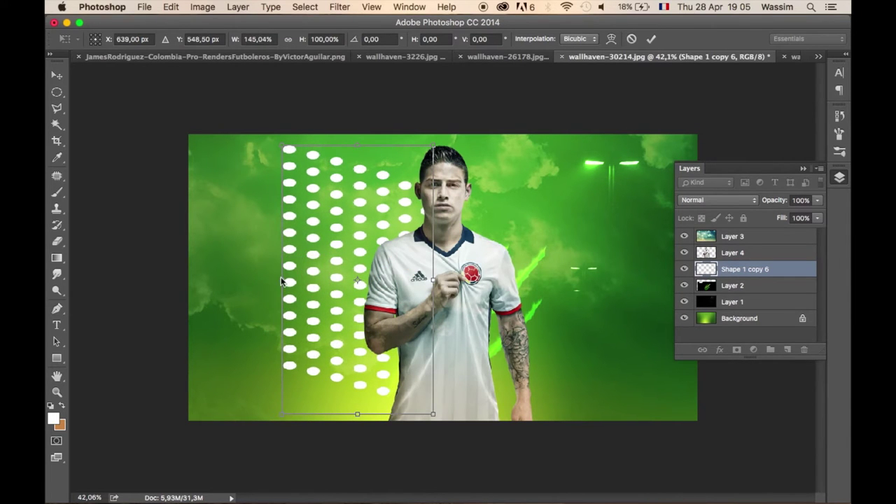
pyautogui.click(631, 39)
# Duplicate the dot pattern and place the copy to its left, extending toward the edge.
pyautogui.moveTo(346, 240); pyautogui.dragTo(239, 196)
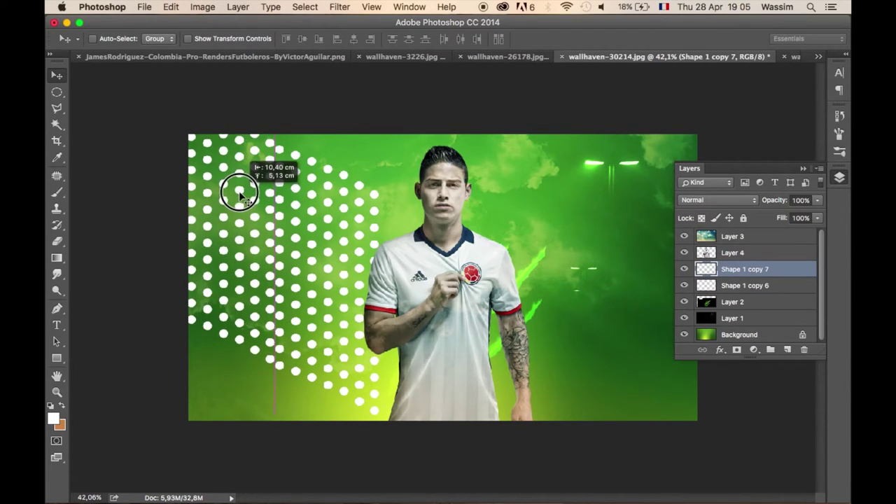
pyautogui.moveTo(239, 196); pyautogui.dragTo(244, 196)
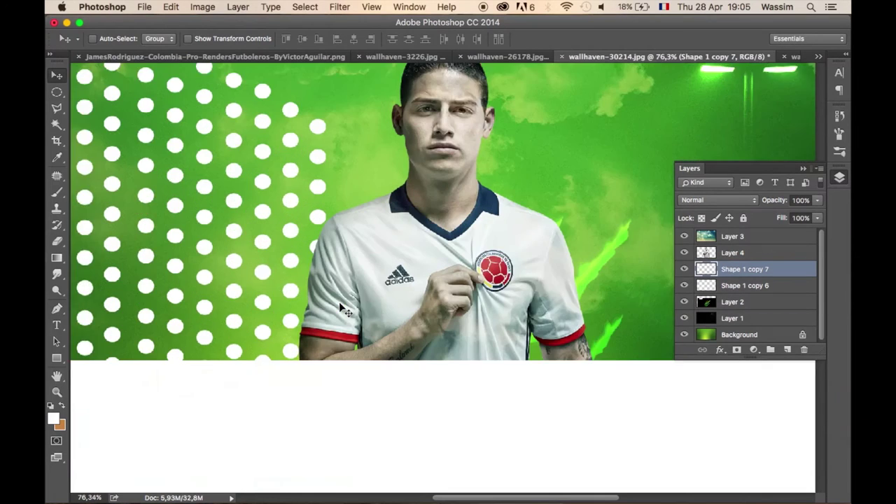
pyautogui.scroll(5, 339, 302)
pyautogui.moveTo(220, 246); pyautogui.dragTo(230, 257)
pyautogui.press('super+0')
# Draw a Polygonal Lasso selection around the leftmost dots and select both dot layers.
pyautogui.click(55, 95)
pyautogui.click(64, 113)
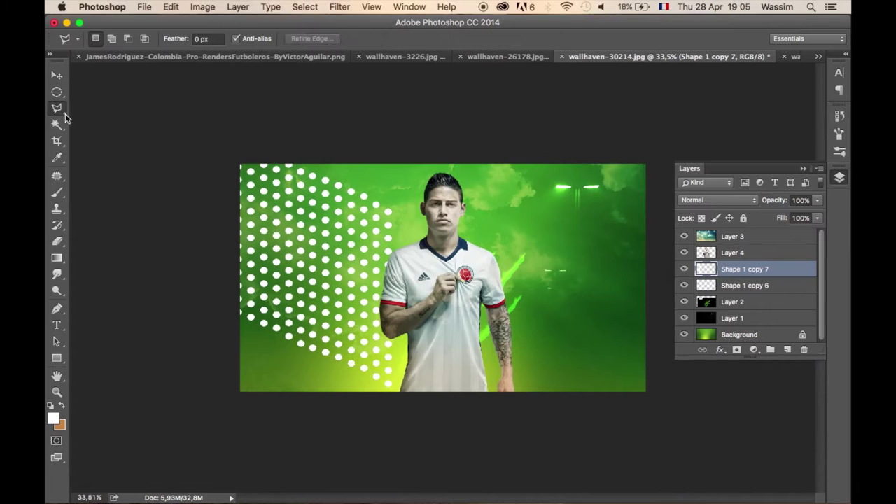
pyautogui.click(268, 360)
pyautogui.click(184, 312)
pyautogui.click(196, 184)
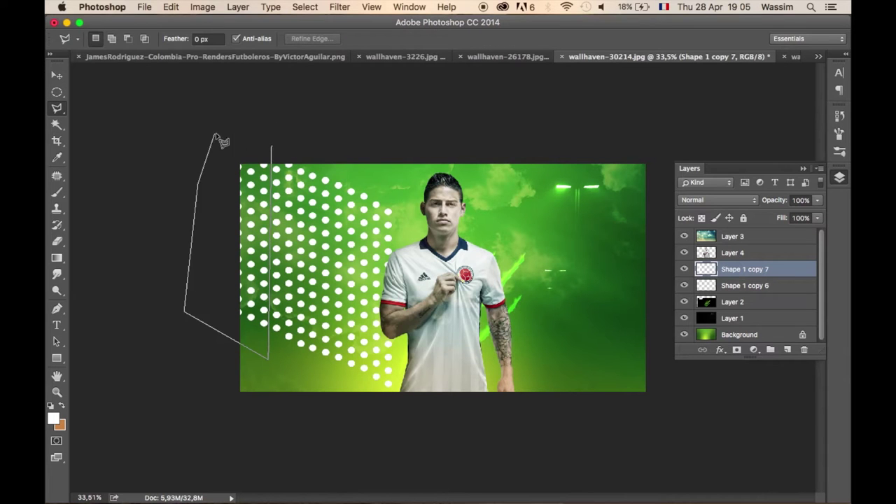
pyautogui.doubleClick(272, 147)
pyautogui.keyDown('shift'); pyautogui.click(770, 285); pyautogui.keyUp('shift')
pyautogui.rightClick(770, 285)
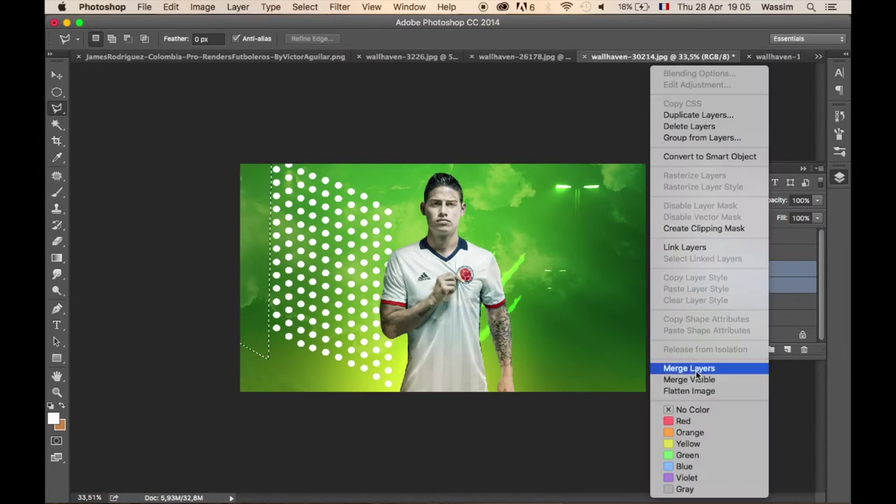
# Merge the two dot layers and remove the selected leftmost dots.
pyautogui.click(696, 371)
pyautogui.hotkey('ctrl', 't')
pyautogui.press('Escape')
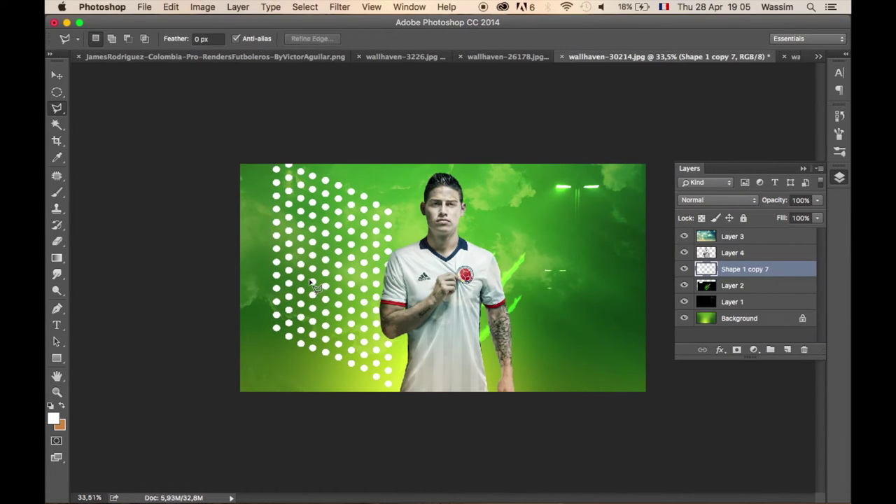
# Scale the dot pattern proportionally to 86% and shift it right.
pyautogui.hotkey('ctrl', 't')
pyautogui.click(288, 39)
pyautogui.write('86')
pyautogui.press('Return')
pyautogui.moveTo(333, 259); pyautogui.dragTo(364, 262)
pyautogui.press('Return')
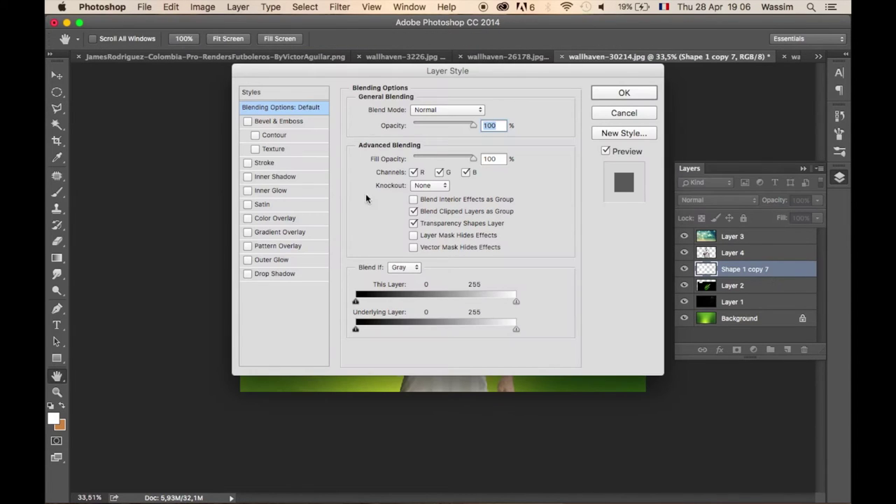
# Give the dot layer a white Outer Glow with 16 px size.
pyautogui.moveTo(398, 75); pyautogui.dragTo(605, 82)
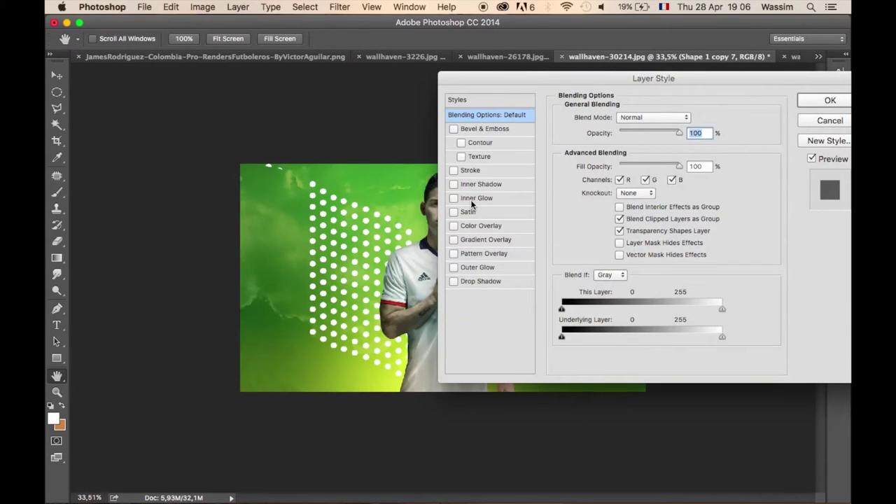
pyautogui.click(472, 200)
pyautogui.click(454, 199)
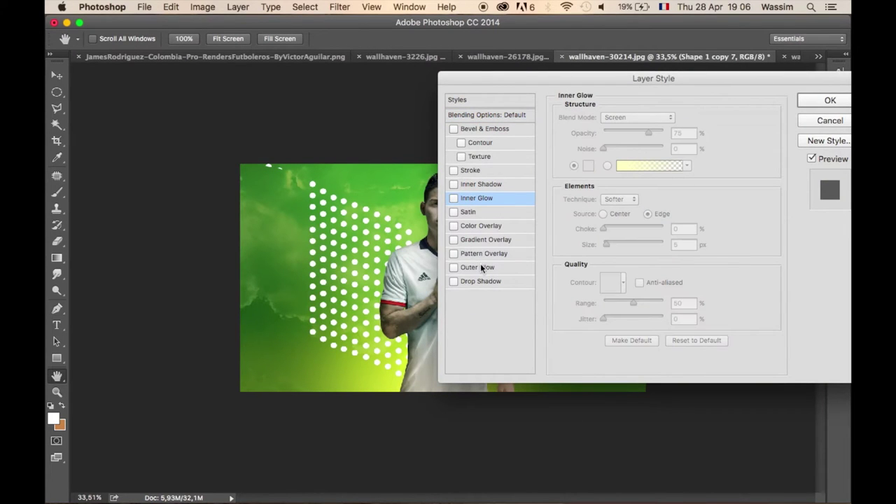
pyautogui.click(481, 268)
pyautogui.click(588, 165)
pyautogui.moveTo(516, 203); pyautogui.dragTo(485, 118)
pyautogui.click(748, 108)
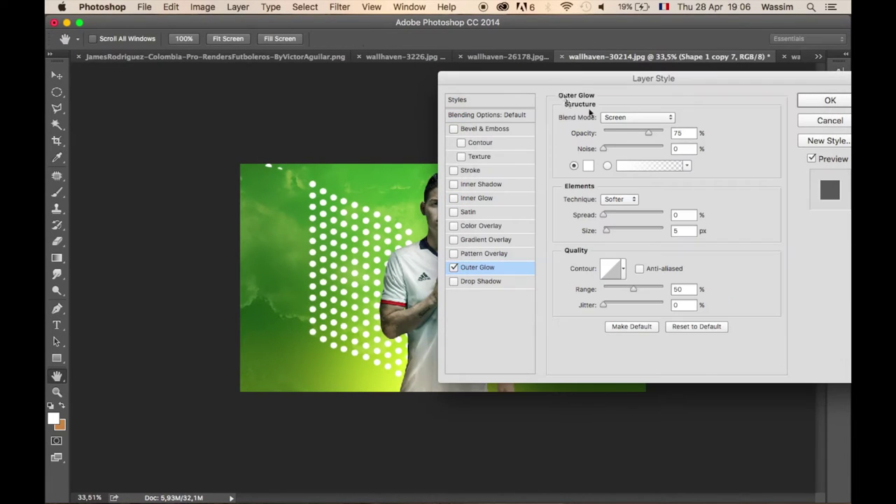
pyautogui.moveTo(607, 230); pyautogui.dragTo(611, 219)
pyautogui.click(605, 149)
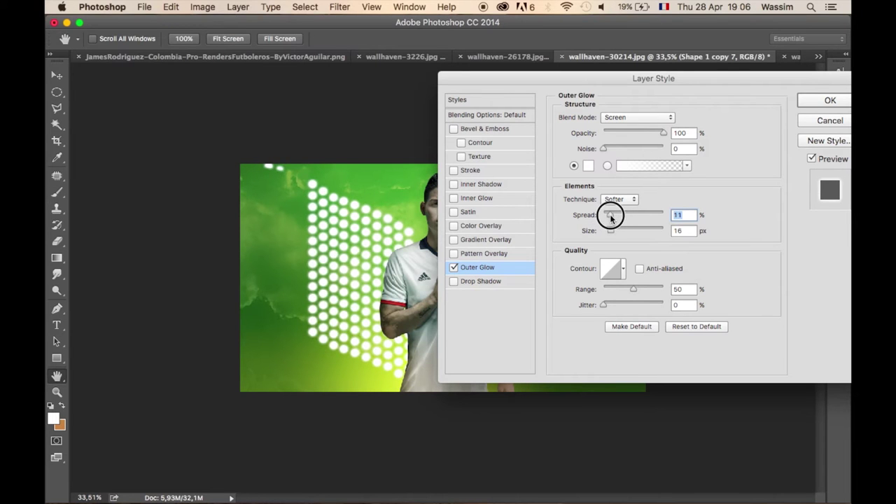
pyautogui.press('Return')
pyautogui.press('super+plus')
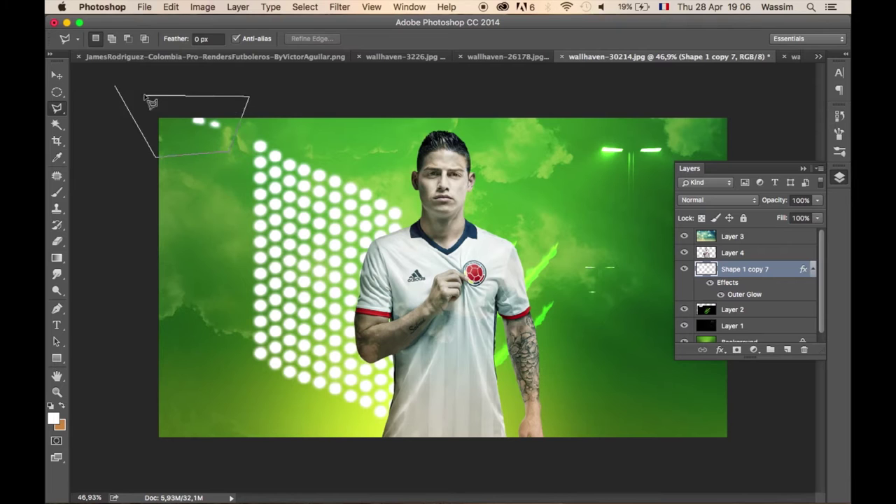
# Duplicate the glowing dot layer and flip the copy horizontally.
pyautogui.click(115, 87)
pyautogui.doubleClick(394, 185)
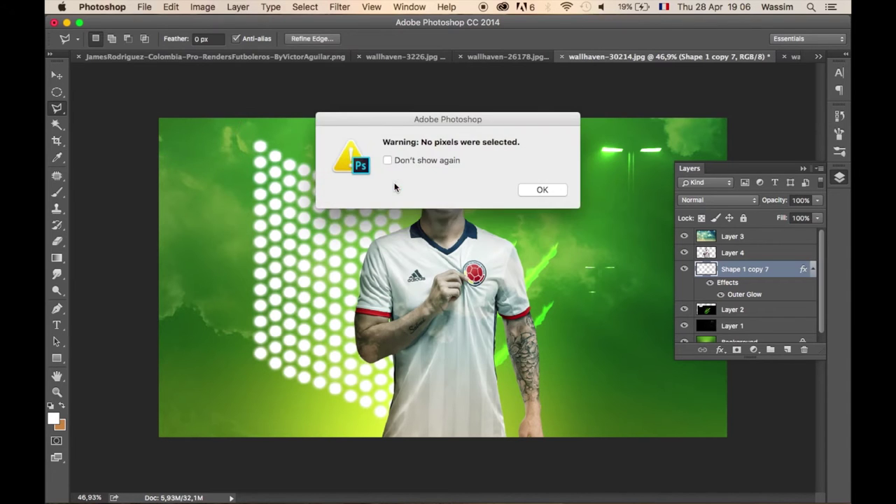
pyautogui.click(540, 188)
pyautogui.press('super+j')
pyautogui.press('t')
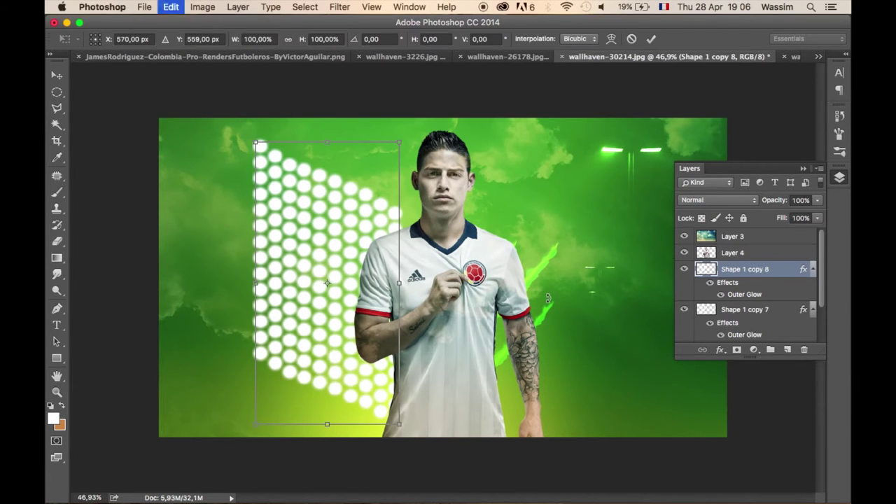
pyautogui.press('super+t')
pyautogui.rightClick(444, 266)
pyautogui.click(498, 430)
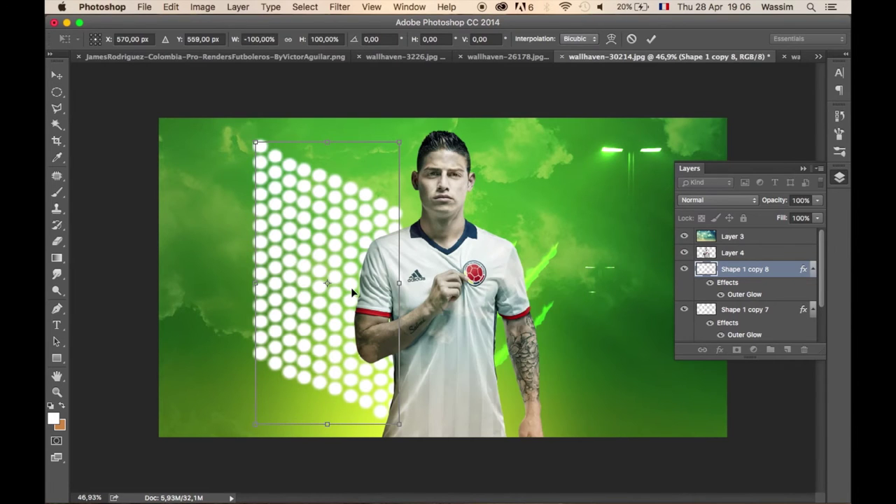
pyautogui.press('Return')
# Move the flipped dots to the right of the player and nudge the left dot wing.
pyautogui.press('v')
pyautogui.moveTo(376, 276)
pyautogui.mouseDown()
pyautogui.moveTo(554, 289)
pyautogui.moveTo(554, 280)
pyautogui.mouseUp()
pyautogui.scroll(-3, 556, 279)
pyautogui.scroll(3, 556, 278)
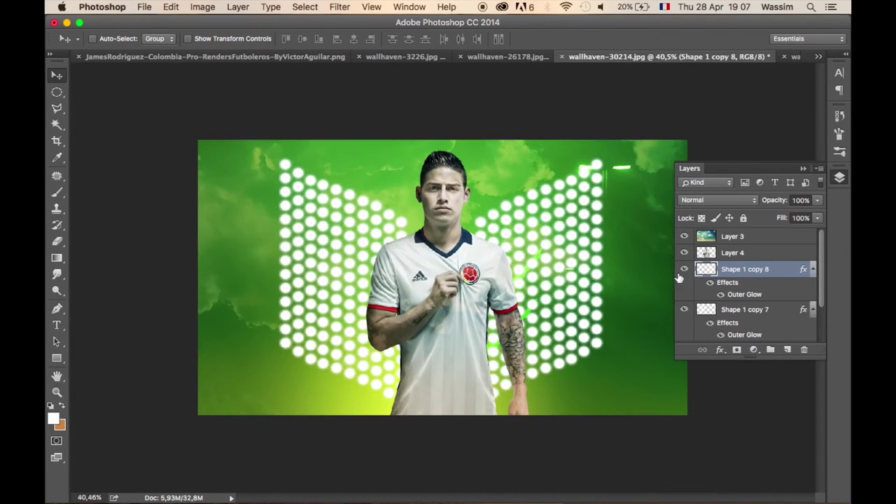
pyautogui.click(743, 254)
pyautogui.scroll(-2, 749, 267)
pyautogui.click(749, 261)
pyautogui.moveTo(588, 282); pyautogui.dragTo(594, 282)
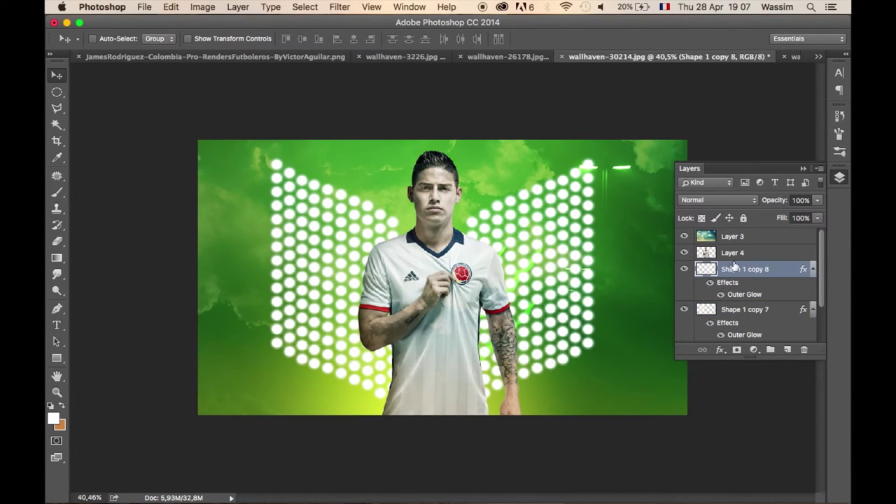
# Reposition the Layer 2 content on the canvas.
pyautogui.scroll(-3, 734, 266)
pyautogui.click(734, 302)
pyautogui.moveTo(451, 262); pyautogui.dragTo(421, 262)
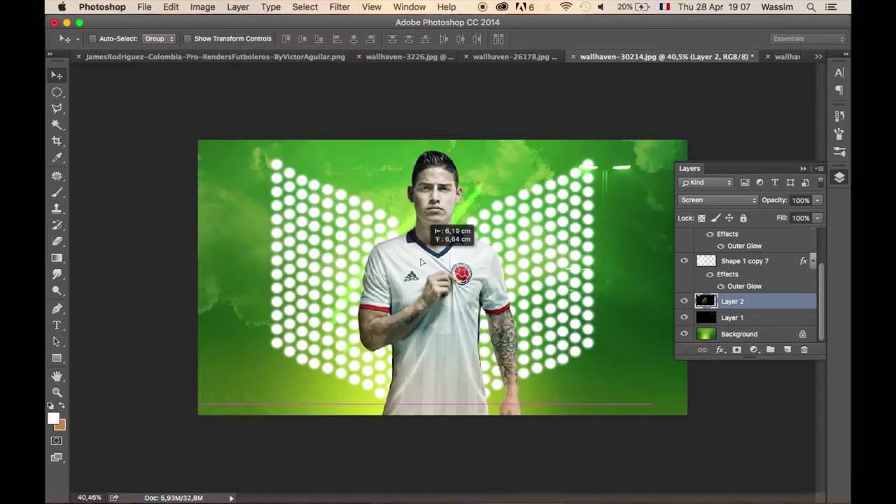
pyautogui.moveTo(420, 262); pyautogui.dragTo(522, 280)
pyautogui.scroll(3, 751, 259)
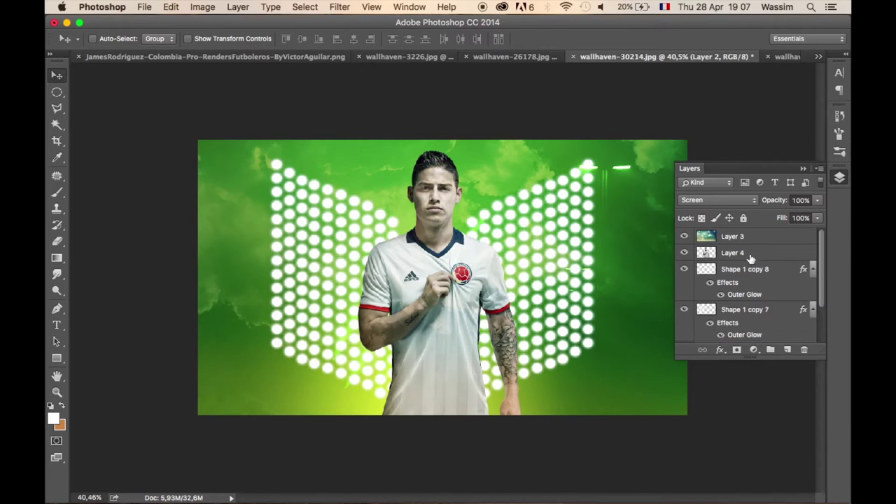
pyautogui.click(749, 272)
# Try layer options on the dot wing layers, then undo and dismiss them.
pyautogui.keyDown('shift'); pyautogui.click(754, 313); pyautogui.keyUp('shift')
pyautogui.rightClick(754, 313)
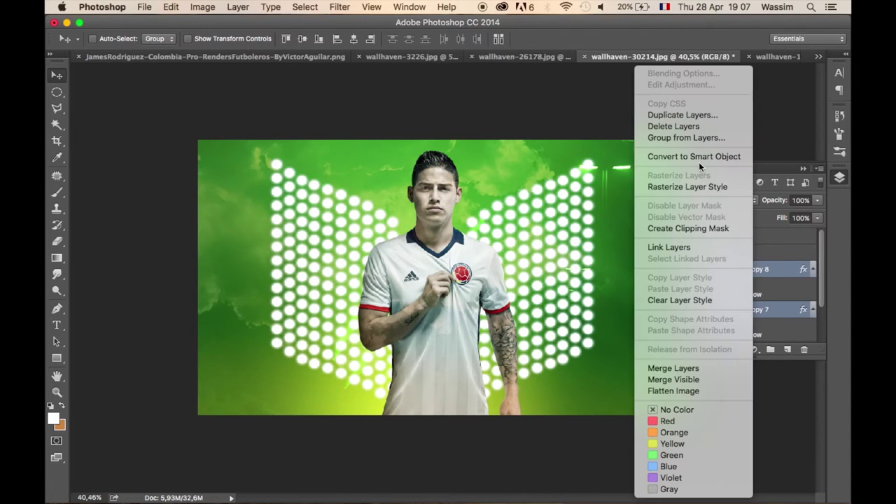
pyautogui.click(699, 155)
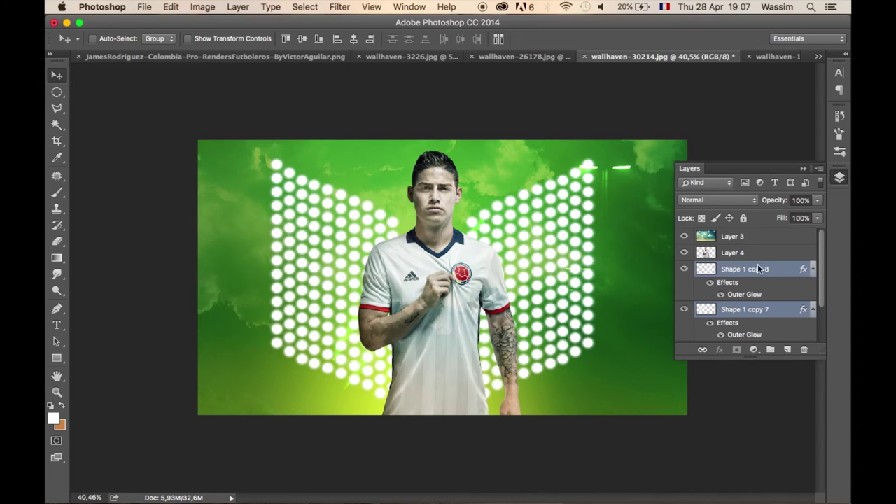
pyautogui.click(765, 309)
pyautogui.rightClick(765, 309)
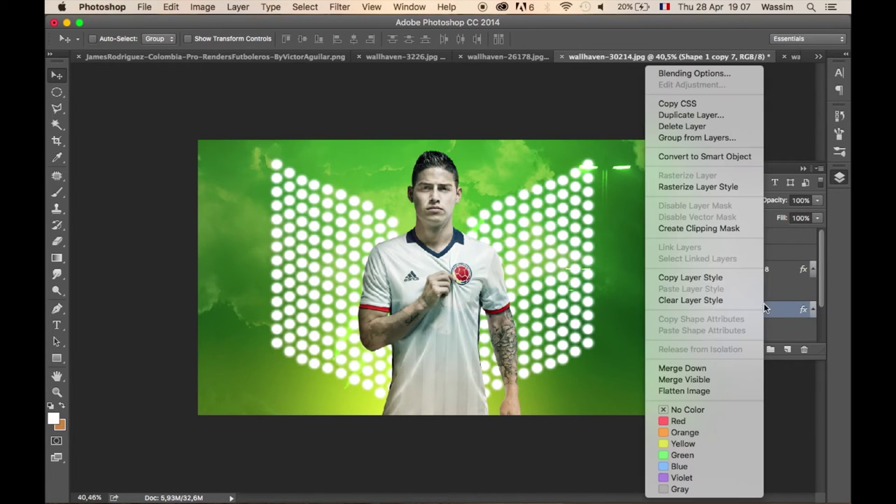
pyautogui.click(721, 299)
pyautogui.hotkey('ctrl', 'z')
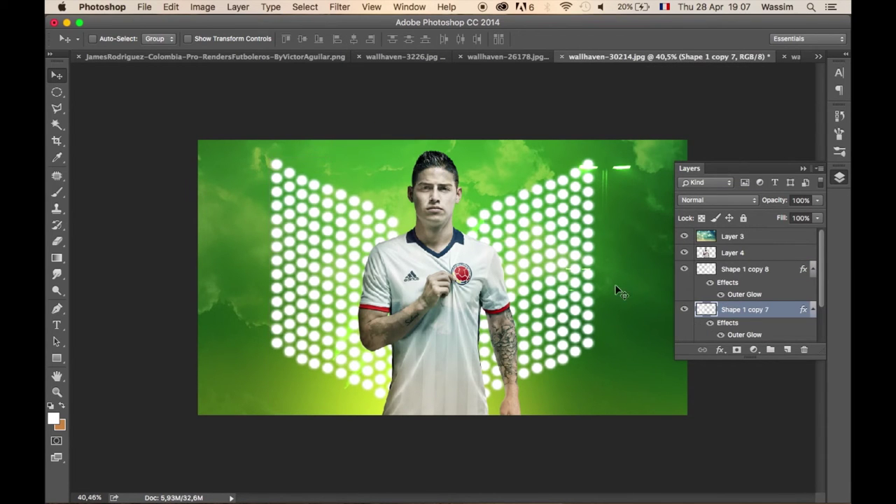
pyautogui.rightClick(745, 311)
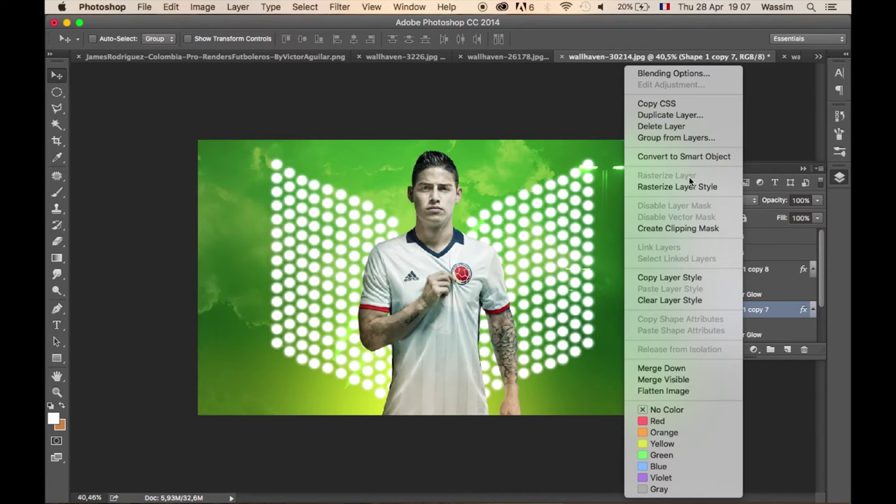
pyautogui.click(770, 286)
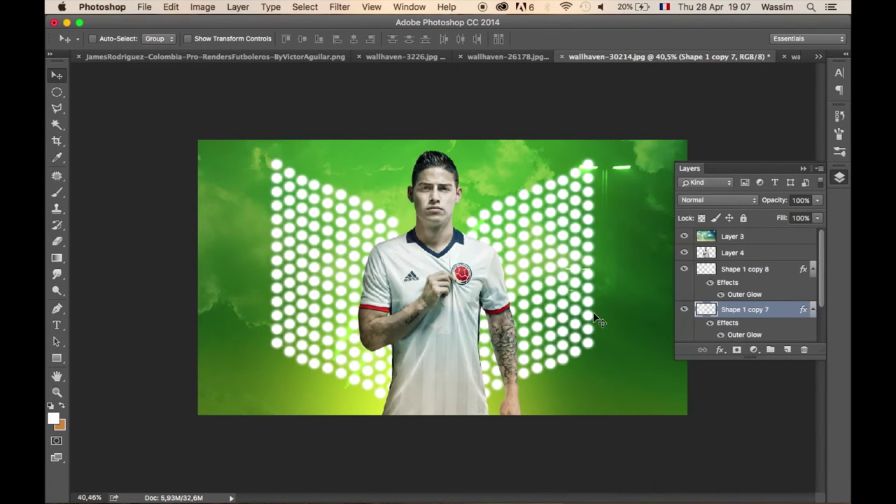
# Create Layer 5 above Shape 1 copy 8 and clip it to the dots.
pyautogui.click(768, 280)
pyautogui.click(787, 350)
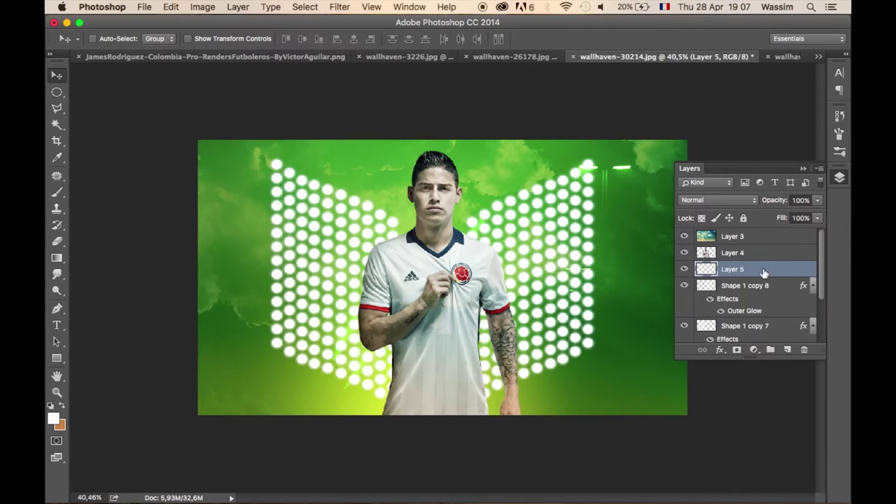
pyautogui.keyDown('alt'); pyautogui.click(765, 277); pyautogui.keyUp('alt')
pyautogui.press('b')
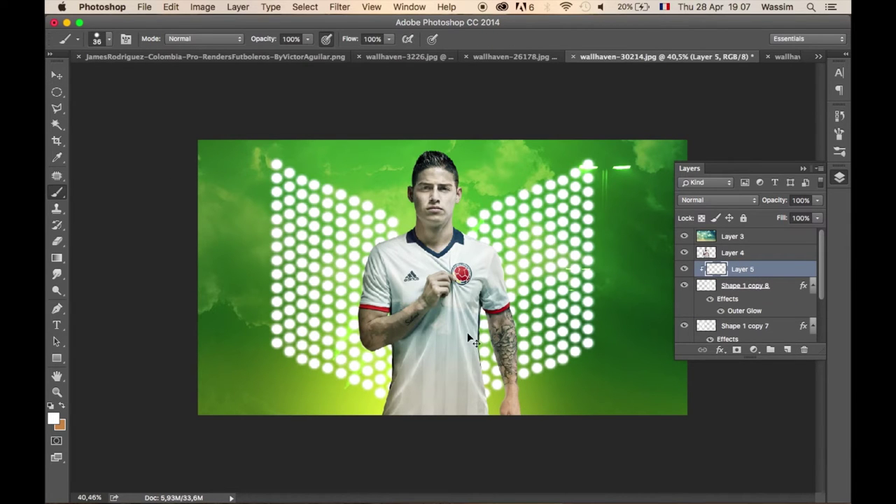
# Rasterize Shape 1 copy 8's layer style, flattening its outer glow into pixels.
pyautogui.rightClick(753, 292)
pyautogui.click(683, 293)
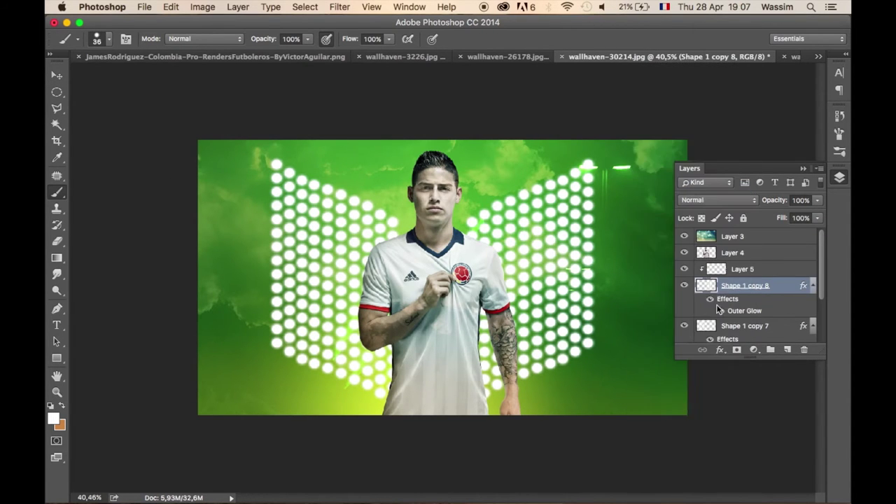
pyautogui.press('super+plus')
pyautogui.scroll(2, 664, 287)
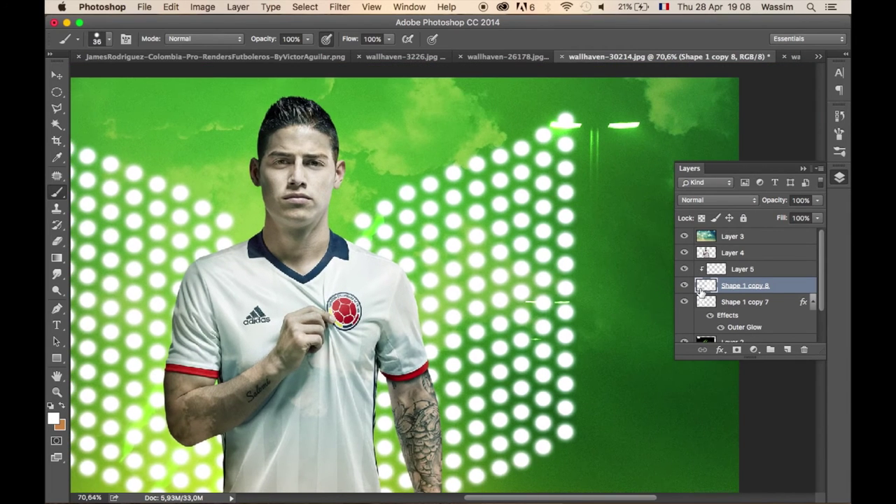
# Turn on Shape 1 copy 8's outer glow using green sampled from the canvas.
pyautogui.doubleClick(801, 286)
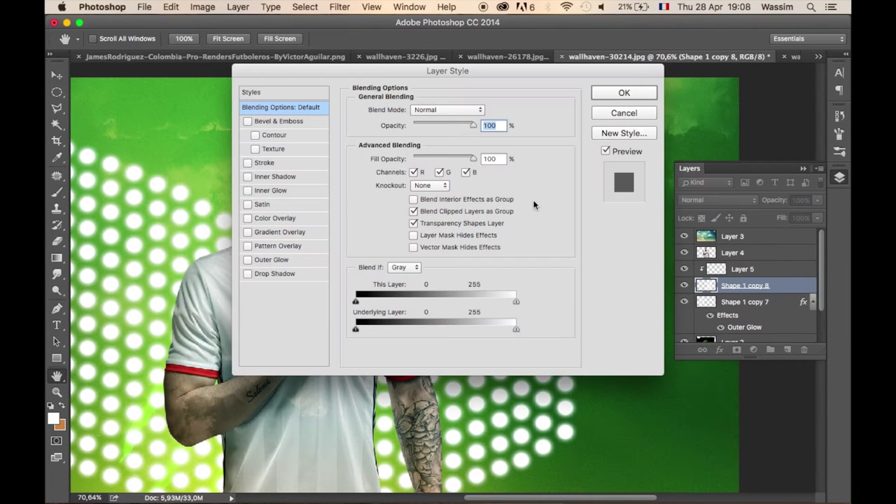
pyautogui.click(290, 258)
pyautogui.click(383, 159)
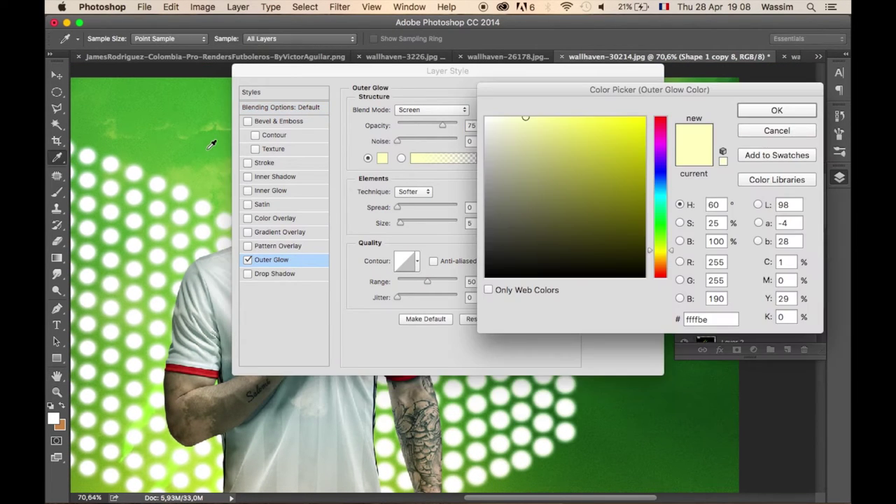
pyautogui.click(210, 145)
pyautogui.click(776, 110)
pyautogui.click(647, 96)
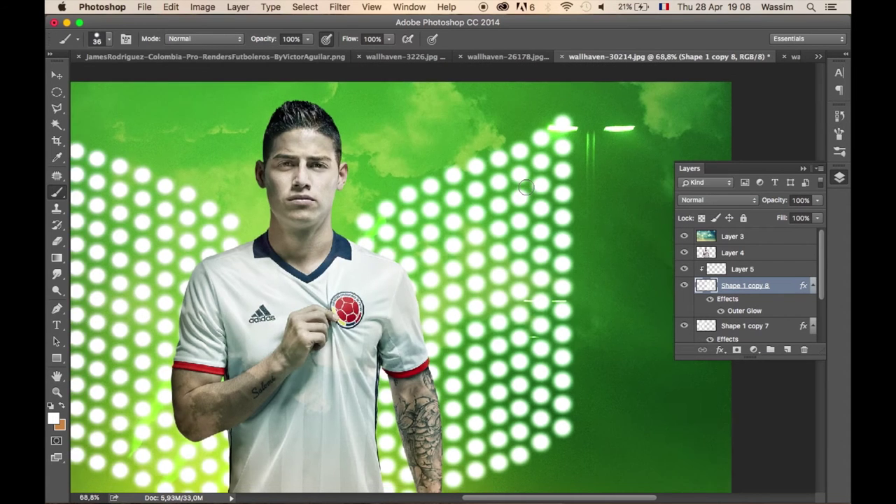
pyautogui.scroll(-3, 529, 188)
# Revert through History to the state just after the new layer was created.
pyautogui.click(839, 115)
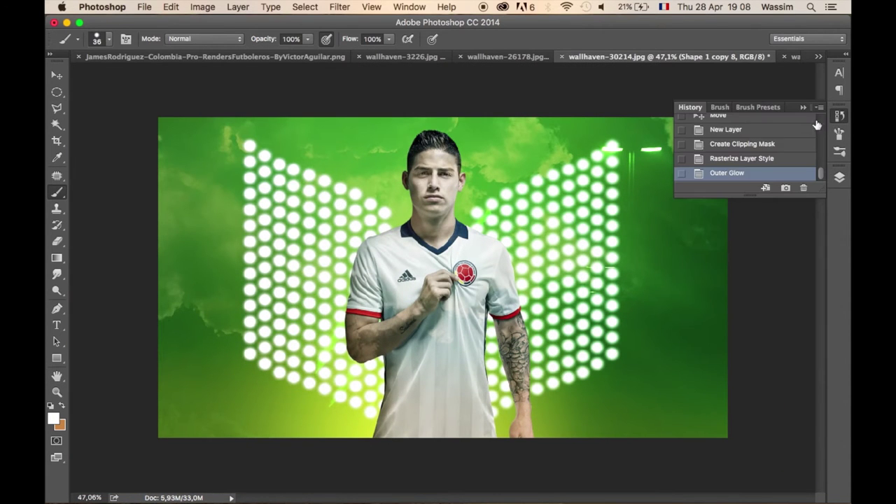
pyautogui.click(749, 133)
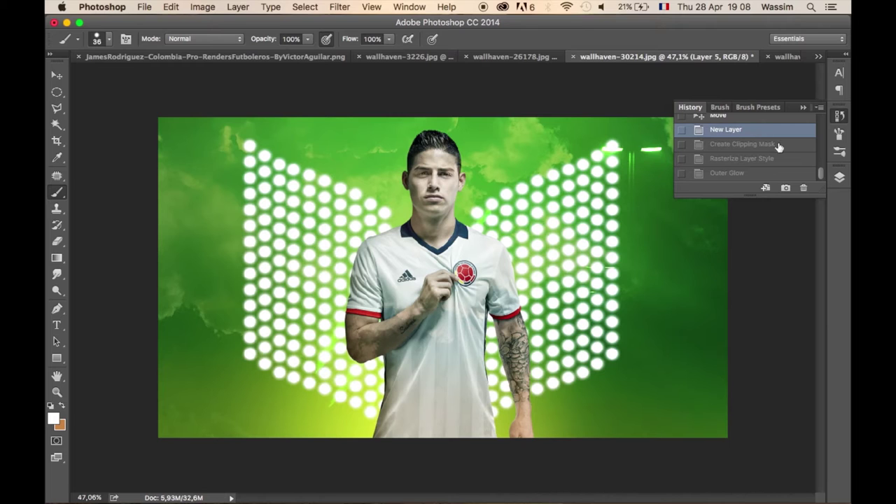
pyautogui.click(840, 177)
pyautogui.click(703, 283)
pyautogui.click(701, 274)
pyautogui.scroll(-5, 704, 284)
pyautogui.scroll(2, 728, 294)
# Add a layer mask to Shape 1 copy 7, test a stroke, then delete the mask.
pyautogui.click(745, 287)
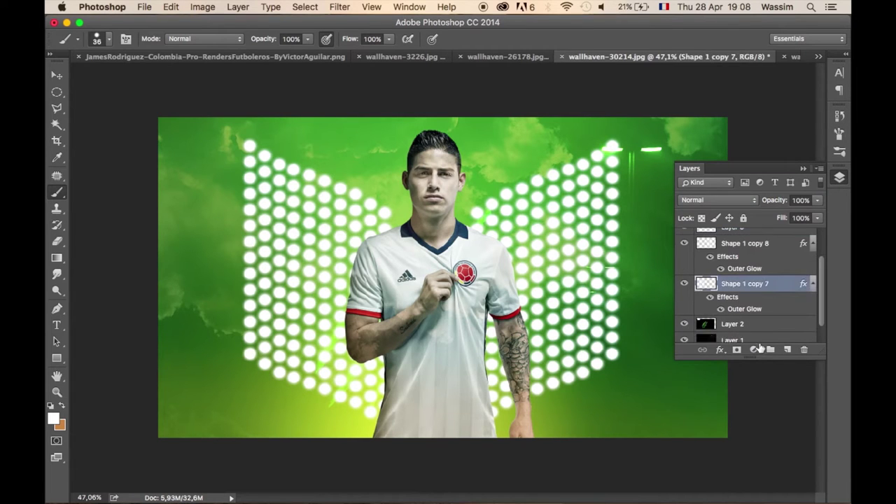
pyautogui.click(737, 350)
pyautogui.moveTo(276, 168); pyautogui.dragTo(280, 319)
pyautogui.hotkey('ctrl', 'z')
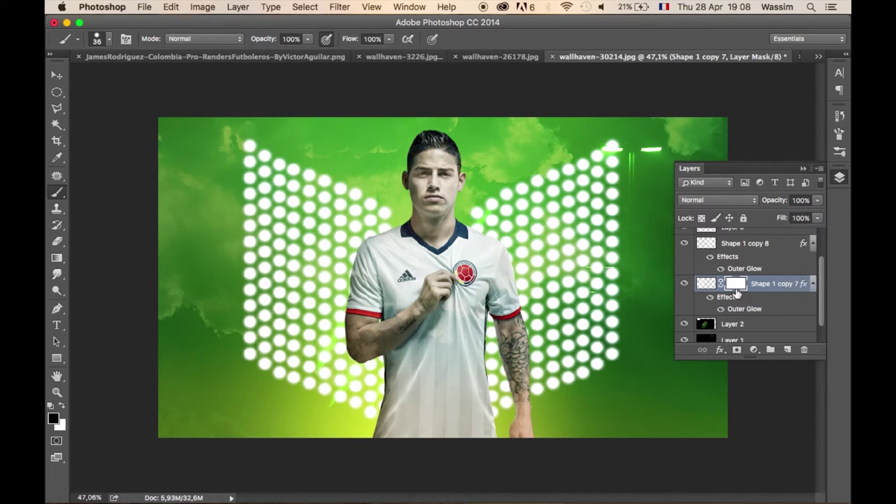
pyautogui.moveTo(737, 284); pyautogui.dragTo(804, 349)
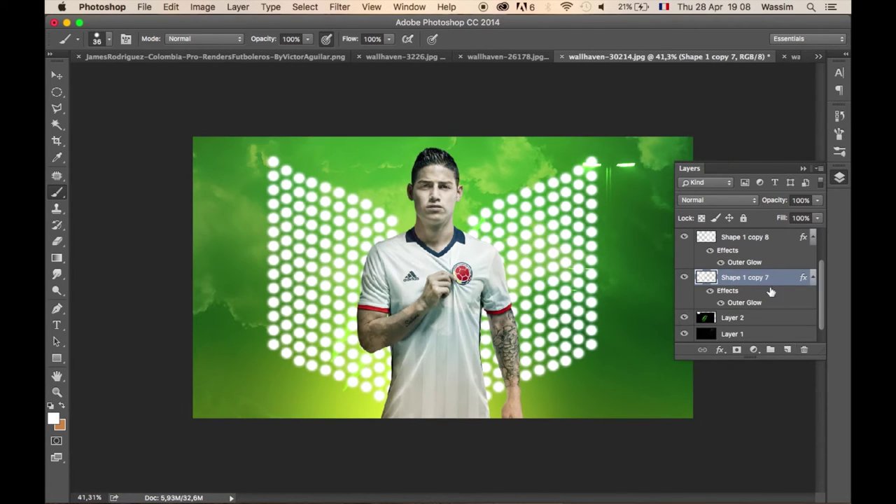
# Add a new empty Layer 6 above Shape 1 copy 8.
pyautogui.scroll(2, 770, 291)
pyautogui.click(763, 272)
pyautogui.click(787, 349)
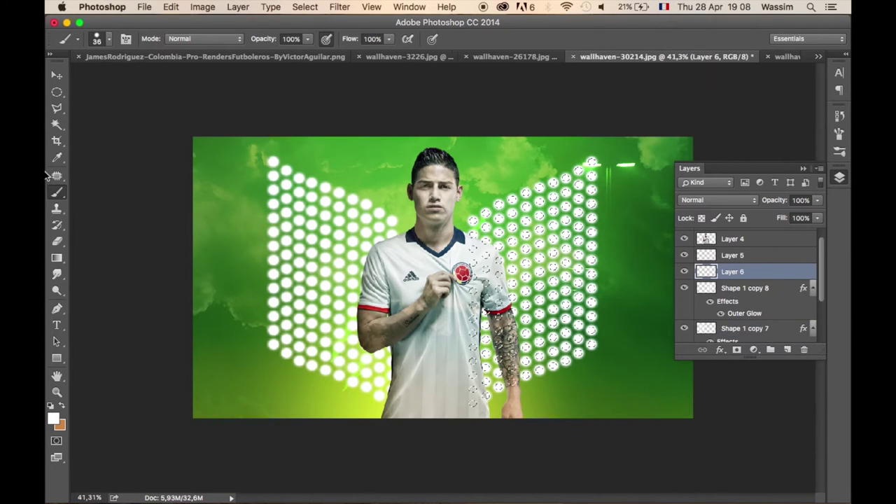
# Deselect, then paint a soft white glow behind the player with a large round brush.
pyautogui.rightClick(504, 229)
pyautogui.click(553, 343)
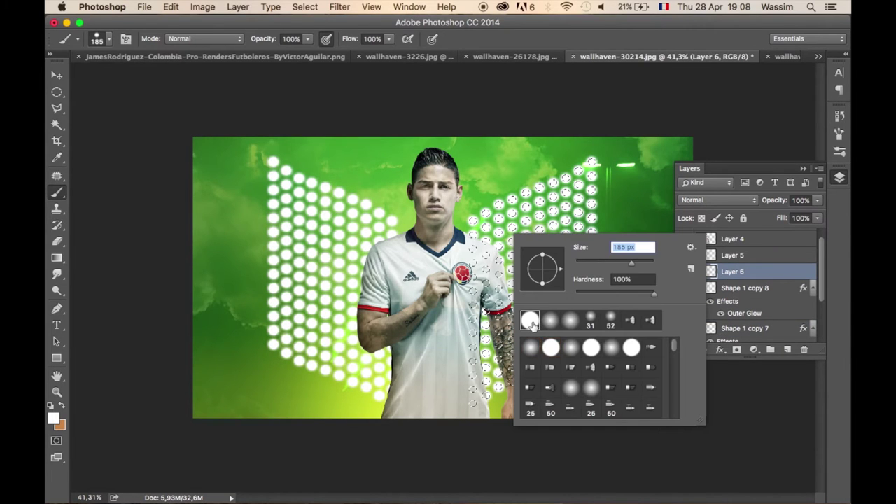
pyautogui.press('Return')
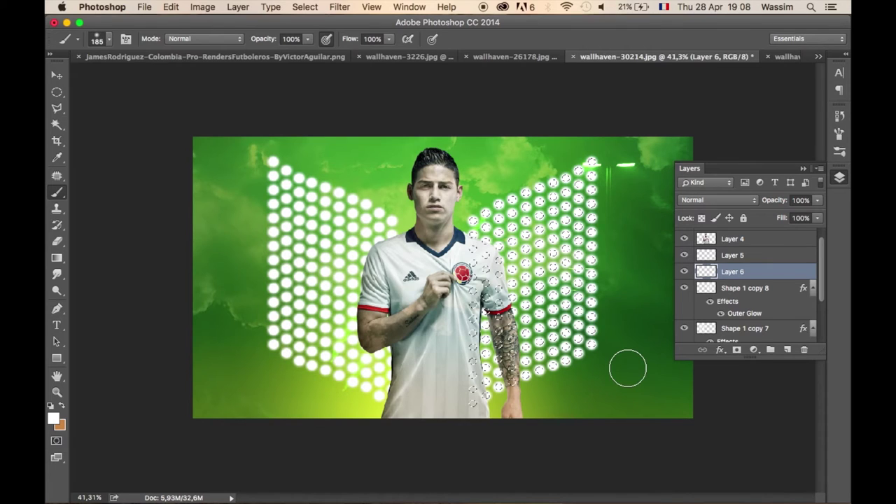
pyautogui.press('l')
pyautogui.hotkey('ctrl', 'd')
pyautogui.press('b')
pyautogui.rightClick(614, 191)
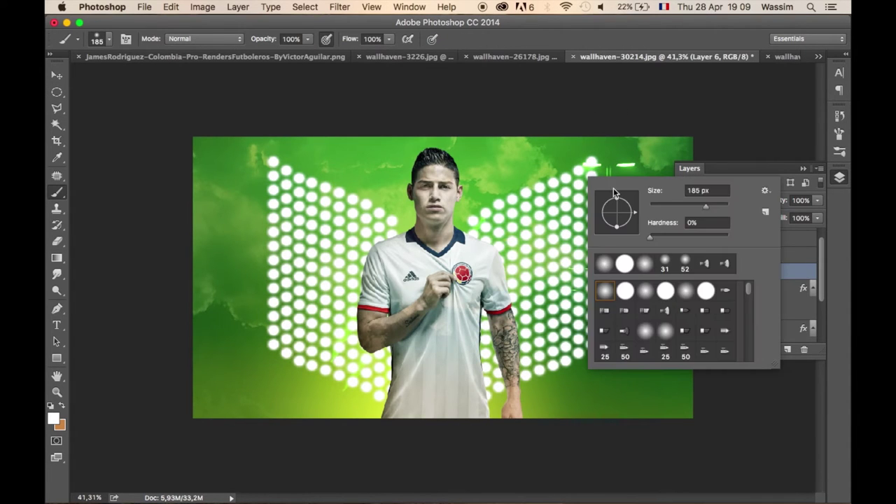
pyautogui.press('Return')
pyautogui.moveTo(516, 260); pyautogui.dragTo(504, 350)
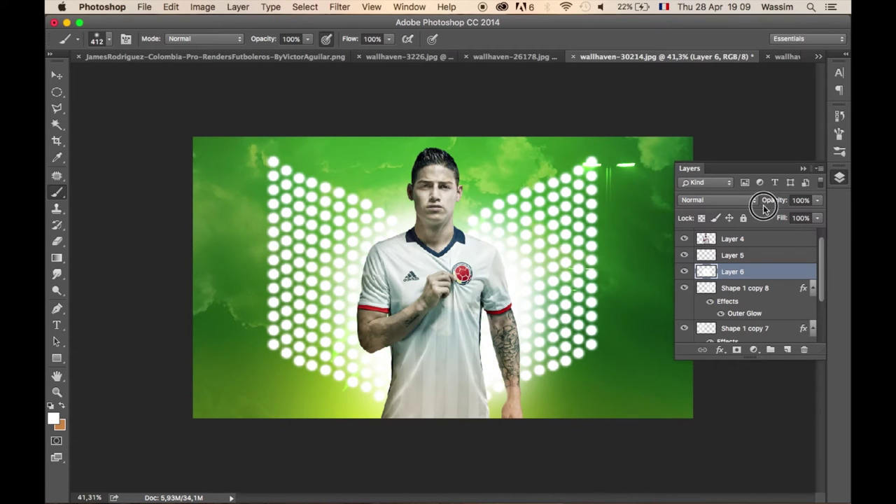
# Set Layer 6 to Screen blend mode at 46% opacity.
pyautogui.click(739, 200)
pyautogui.click(708, 287)
pyautogui.moveTo(791, 202); pyautogui.dragTo(777, 207)
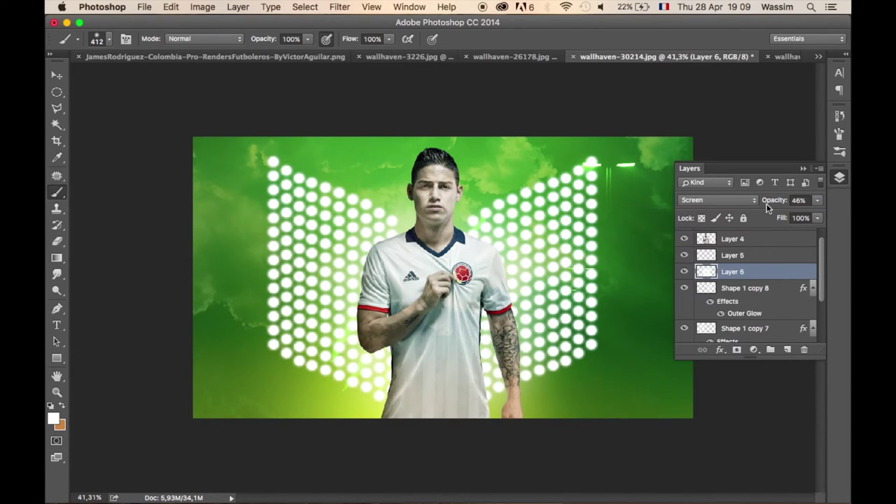
pyautogui.press('v')
pyautogui.keyDown('ctrl'); pyautogui.click(607, 170); pyautogui.keyUp('ctrl')
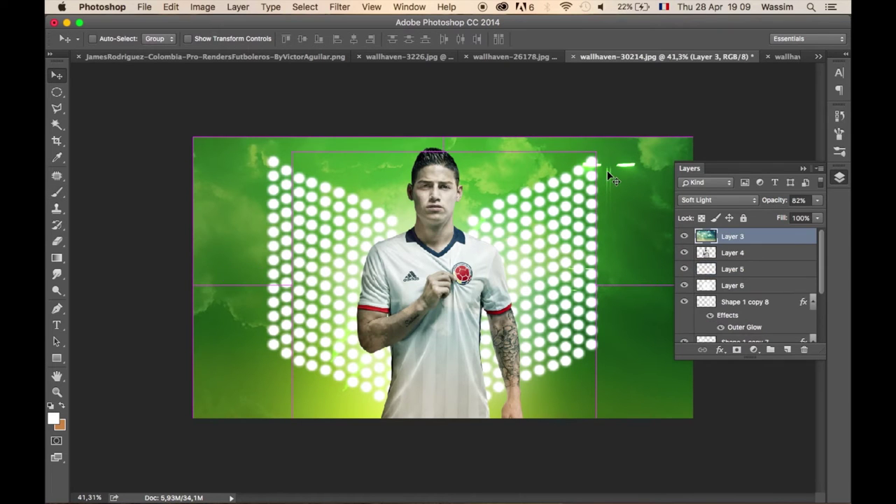
# Duplicate the Color Dodge flare layer as Layer 1 copy at the top left.
pyautogui.scroll(-5, 734, 302)
pyautogui.click(733, 318)
pyautogui.moveTo(614, 208)
pyautogui.mouseDown()
pyautogui.moveTo(371, 182)
pyautogui.moveTo(274, 214)
pyautogui.moveTo(271, 184)
pyautogui.moveTo(334, 220)
pyautogui.moveTo(630, 217)
pyautogui.moveTo(608, 217)
pyautogui.moveTo(610, 209)
pyautogui.mouseUp()
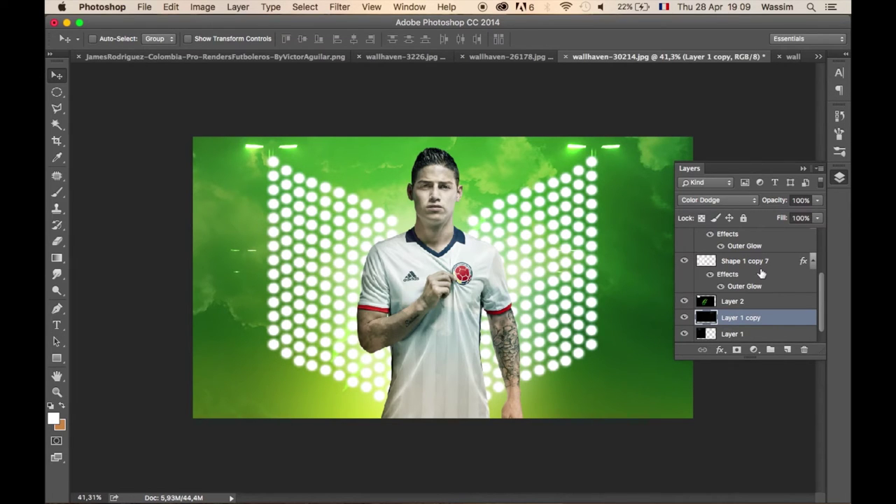
# Select the player layer, Layer 4, in the Layers panel.
pyautogui.scroll(3, 761, 273)
pyautogui.click(761, 293)
pyautogui.scroll(2, 618, 273)
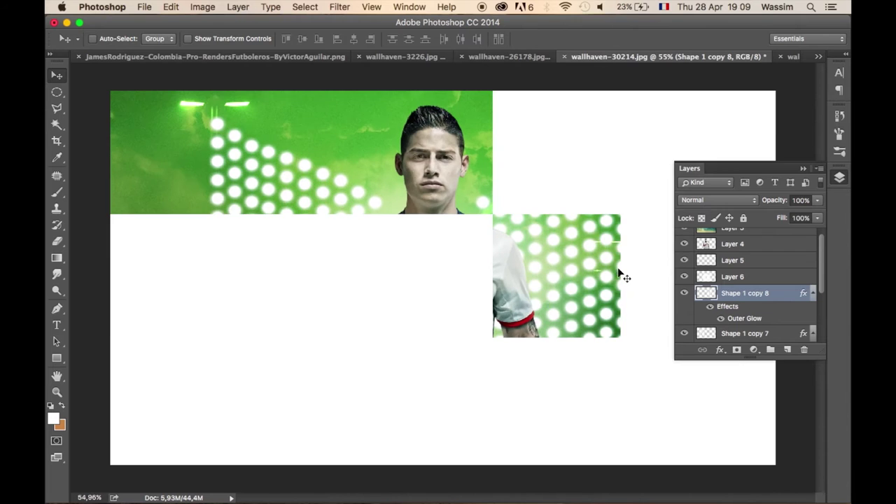
pyautogui.scroll(-1, 628, 273)
pyautogui.scroll(2, 628, 272)
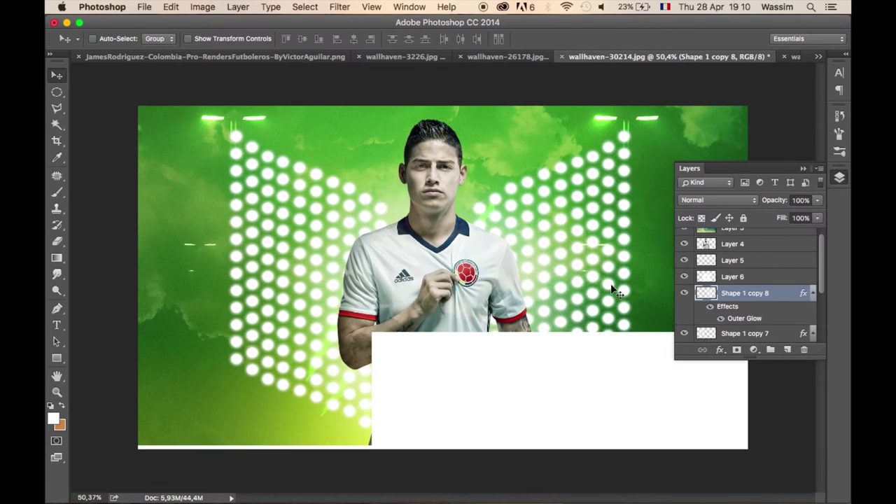
pyautogui.scroll(3, 619, 293)
pyautogui.scroll(1, 754, 281)
pyautogui.click(745, 256)
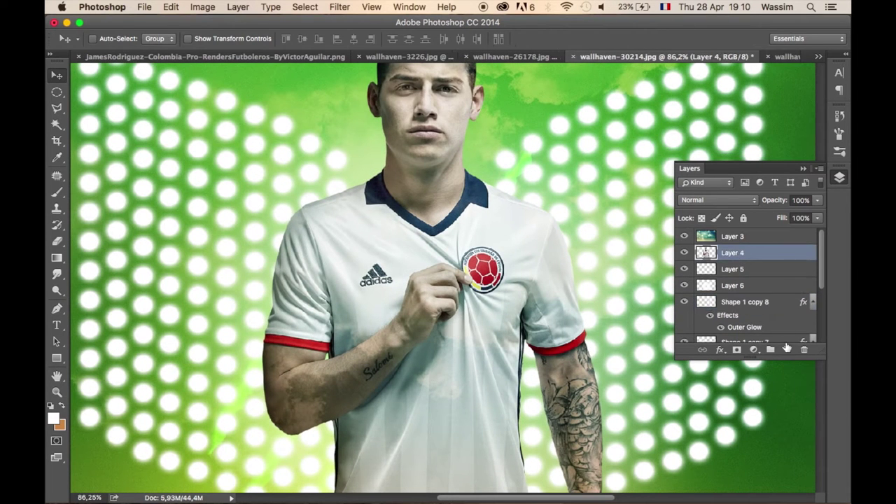
# Create Layer 7 clipped to the player, filled with 50% Gray in Soft Light mode.
pyautogui.hotkey('ctrl', 'shift', 'alt', 'n')
pyautogui.click(177, 6)
pyautogui.click(204, 194)
pyautogui.press('Return')
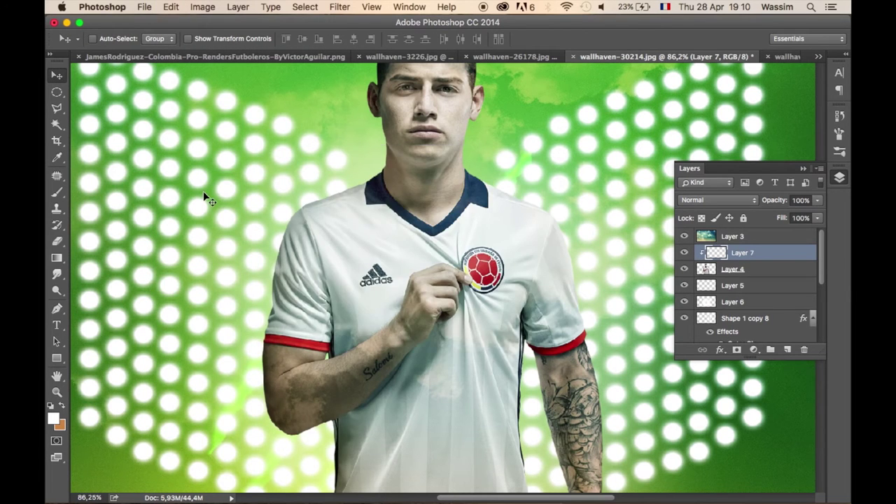
pyautogui.click(722, 200)
pyautogui.click(711, 292)
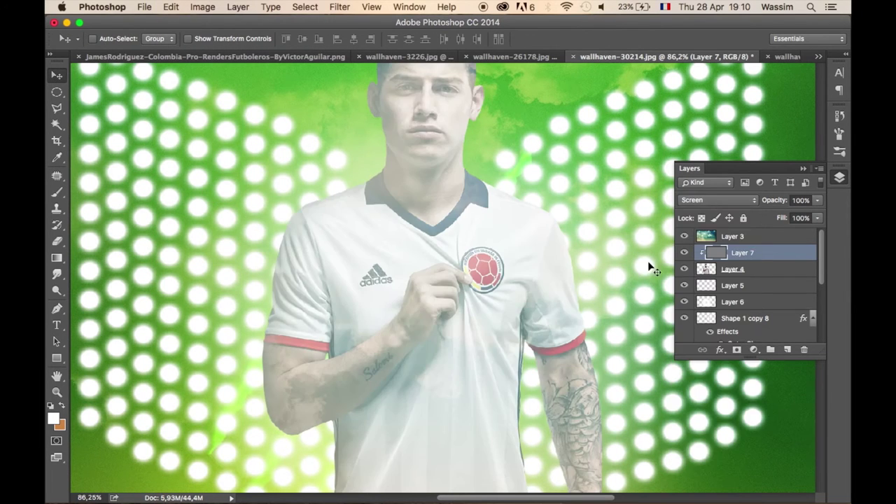
pyautogui.click(718, 200)
pyautogui.click(699, 246)
# Dodge the player's forearm skin on Layer 7.
pyautogui.click(56, 290)
pyautogui.moveTo(317, 365)
pyautogui.mouseDown()
pyautogui.moveTo(369, 354)
pyautogui.moveTo(397, 326)
pyautogui.mouseUp()
pyautogui.moveTo(302, 377); pyautogui.dragTo(369, 350)
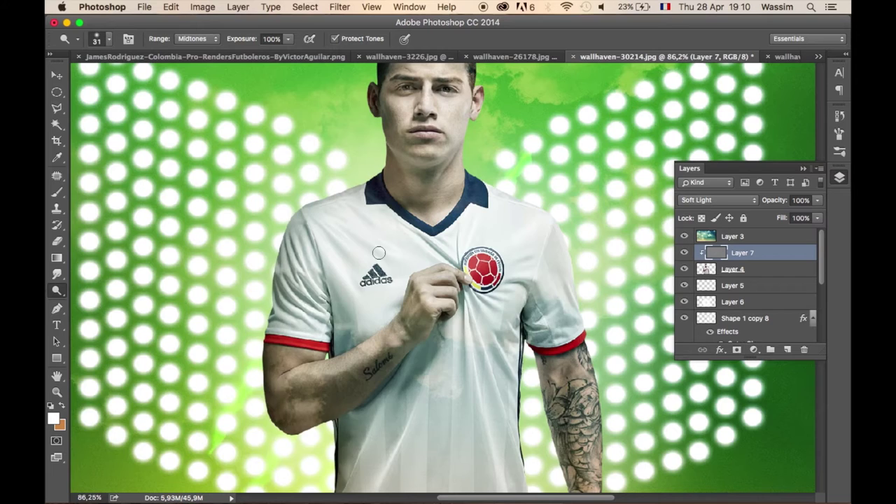
# Dodge the player's neck skin down to the collar.
pyautogui.scroll(3, 379, 253)
pyautogui.scroll(2, 379, 253)
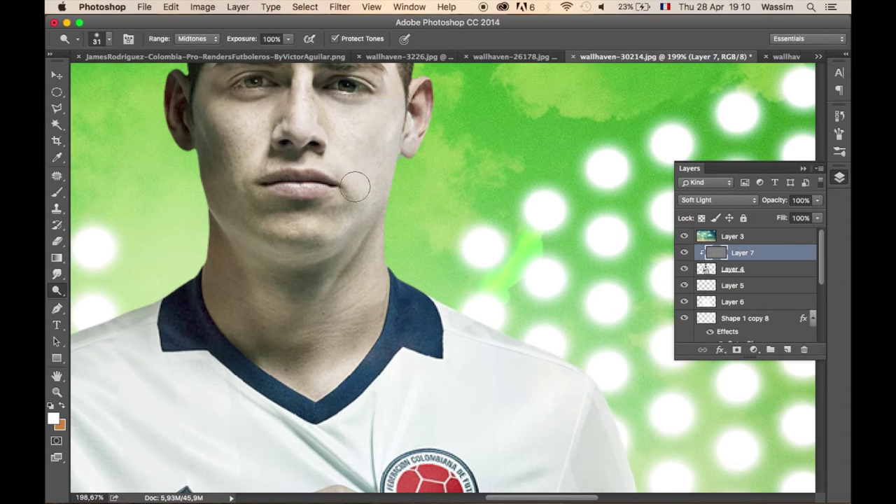
pyautogui.hscroll(-3, 354, 172)
pyautogui.scroll(1, 343, 172)
pyautogui.moveTo(339, 323)
pyautogui.mouseDown()
pyautogui.moveTo(390, 336)
pyautogui.moveTo(430, 330)
pyautogui.moveTo(410, 410)
pyautogui.mouseUp()
pyautogui.scroll(4, 366, 115)
pyautogui.scroll(3, 357, 104)
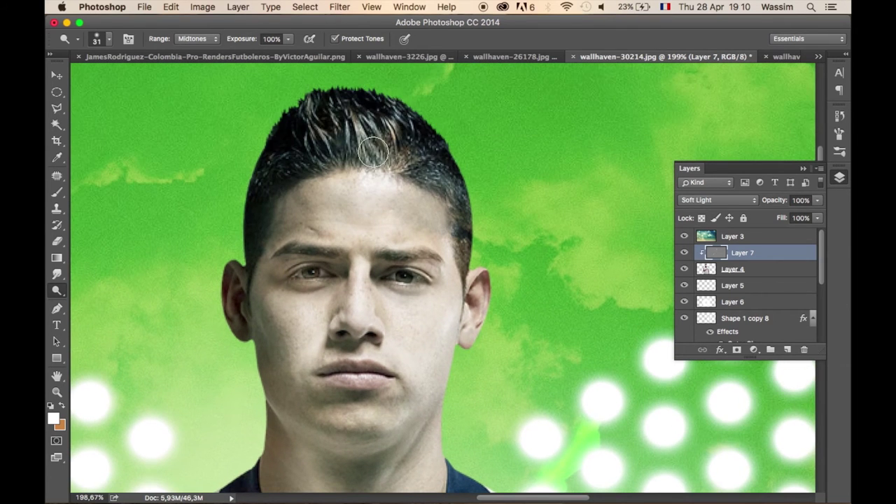
# Shrink the dodge brush and brighten the arm's outer edge and elbow.
pyautogui.rightClick(490, 292)
pyautogui.moveTo(597, 304); pyautogui.dragTo(587, 304)
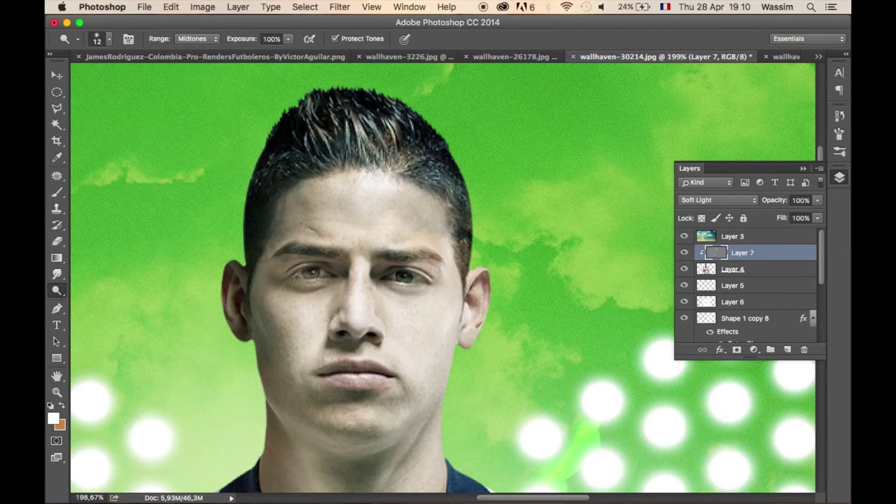
pyautogui.scroll(-5, 344, 262)
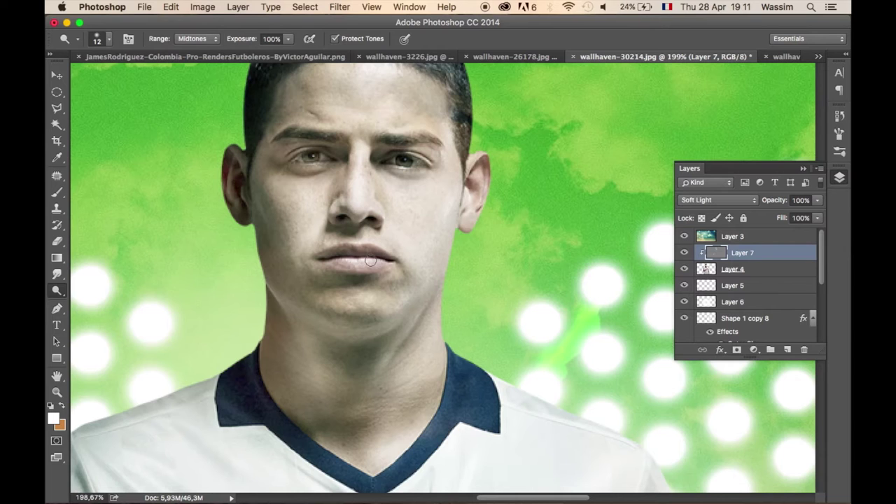
pyautogui.scroll(-1, 404, 283)
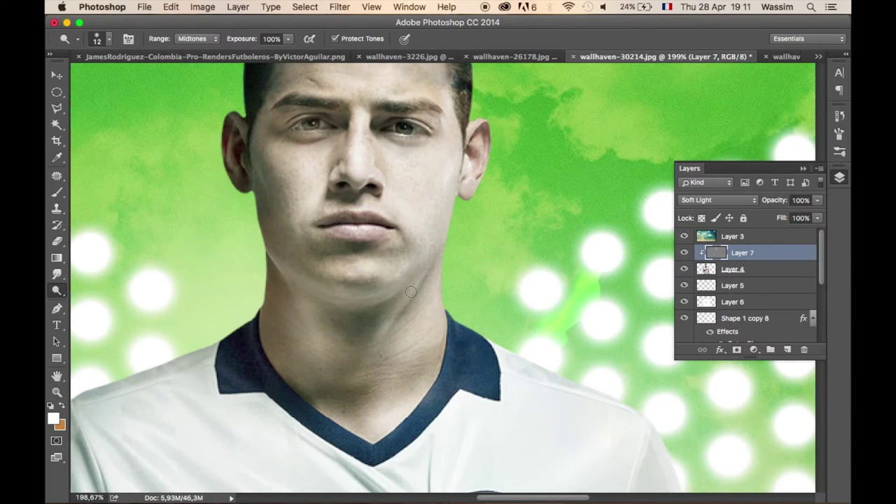
pyautogui.scroll(-7, 378, 276)
pyautogui.scroll(-1, 402, 367)
pyautogui.hscroll(-1, 402, 366)
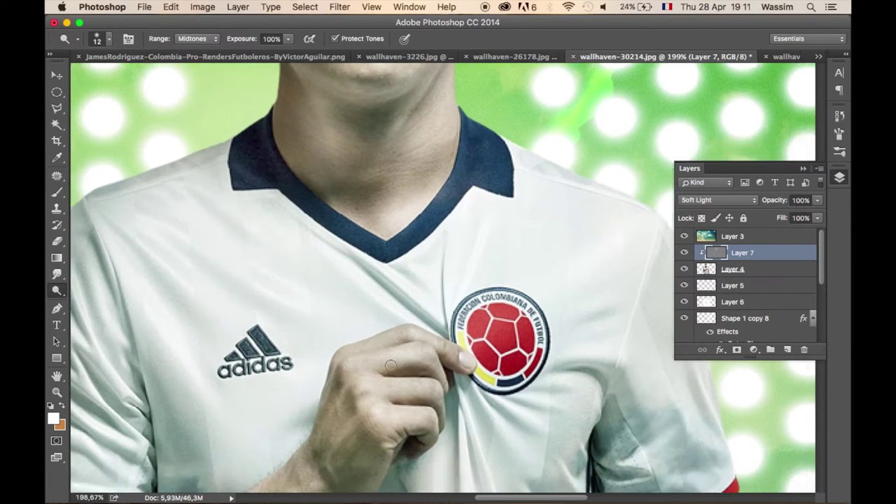
pyautogui.scroll(-7, 437, 408)
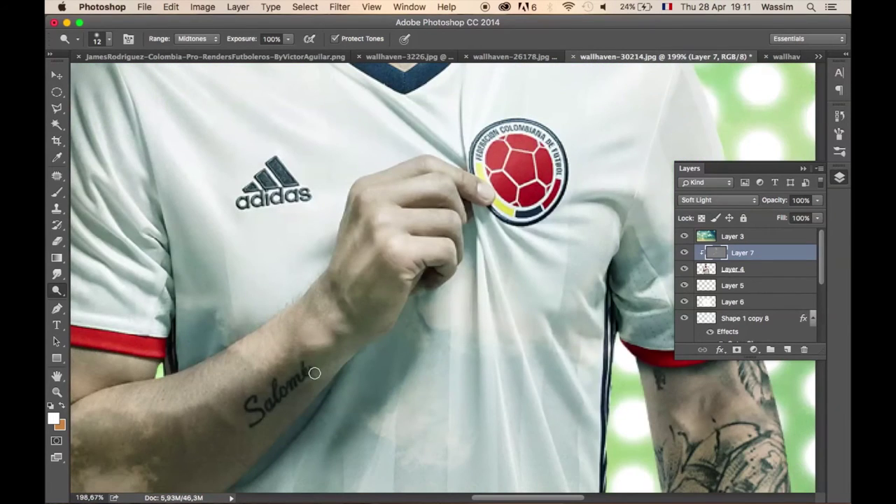
pyautogui.scroll(-8, 336, 330)
pyautogui.hscroll(-7, 337, 330)
pyautogui.scroll(-1, 260, 370)
pyautogui.hscroll(-1, 259, 371)
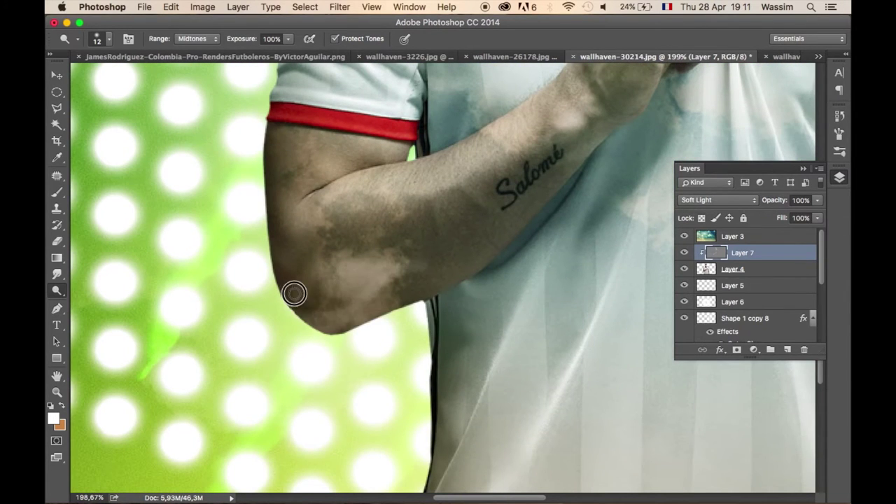
pyautogui.rightClick(311, 319)
pyautogui.moveTo(406, 339); pyautogui.dragTo(413, 339)
pyautogui.moveTo(310, 296)
pyautogui.mouseDown()
pyautogui.moveTo(296, 194)
pyautogui.moveTo(390, 167)
pyautogui.mouseUp()
# Switch from the Dodge tool to the Burn tool.
pyautogui.scroll(-3, 397, 166)
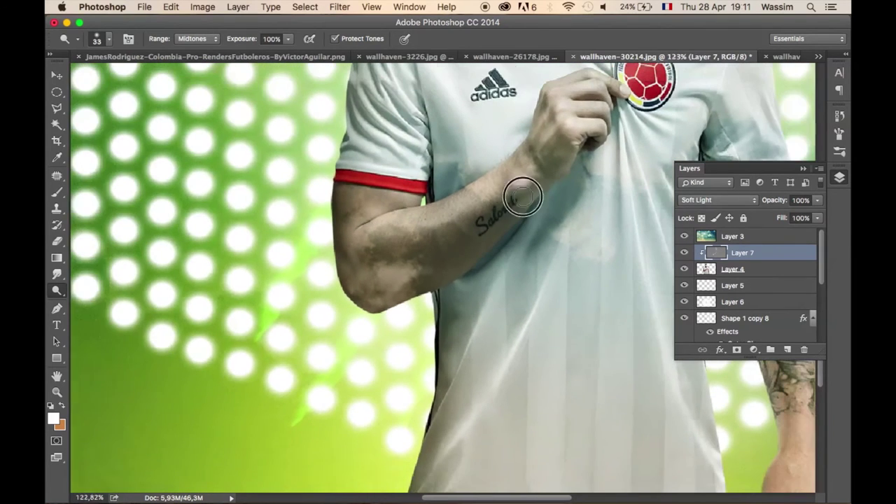
pyautogui.scroll(-2, 520, 194)
pyautogui.scroll(-2, 430, 297)
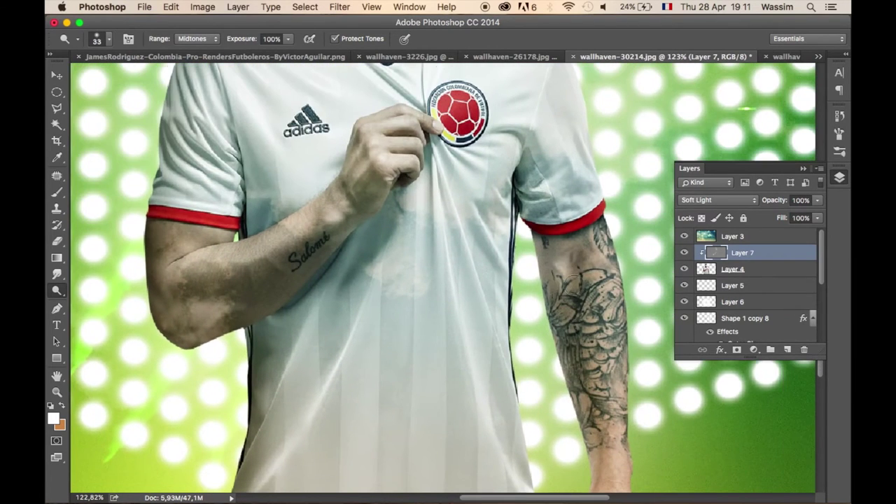
pyautogui.scroll(-2, 605, 252)
pyautogui.scroll(-2, 605, 253)
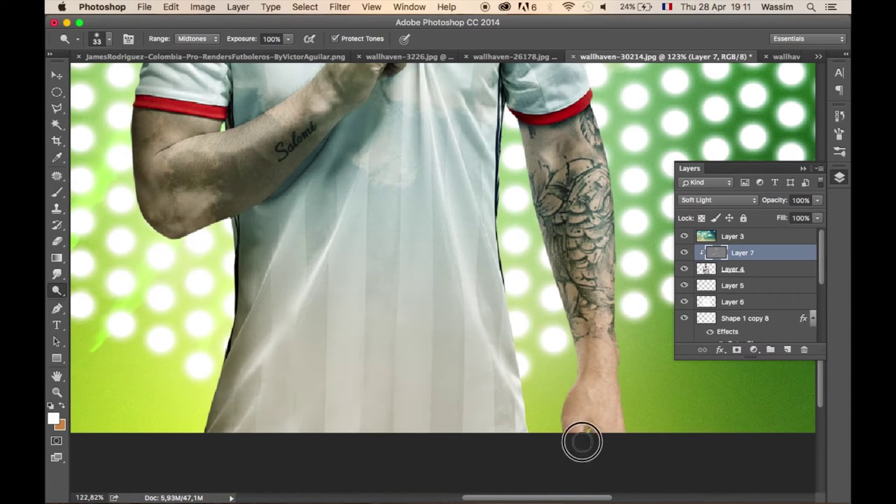
pyautogui.rightClick(57, 291)
pyautogui.click(105, 301)
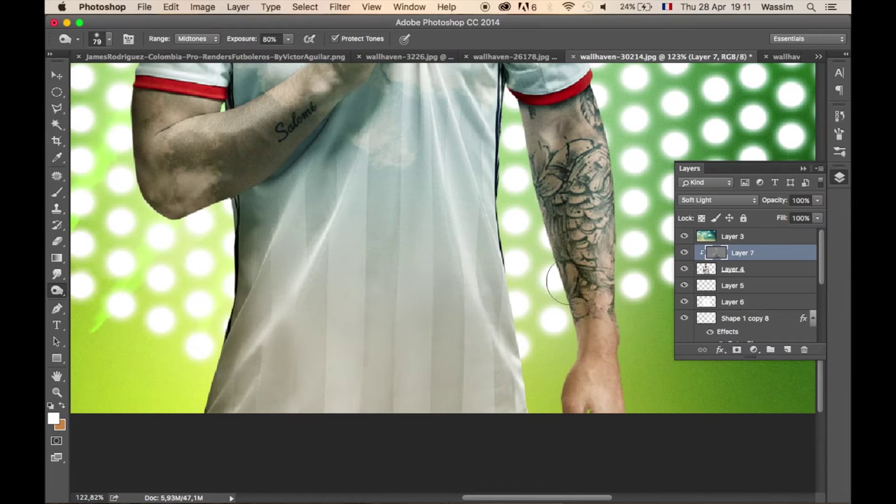
# Burn shading across both cheeks and the right side of the hair.
pyautogui.scroll(5, 571, 112)
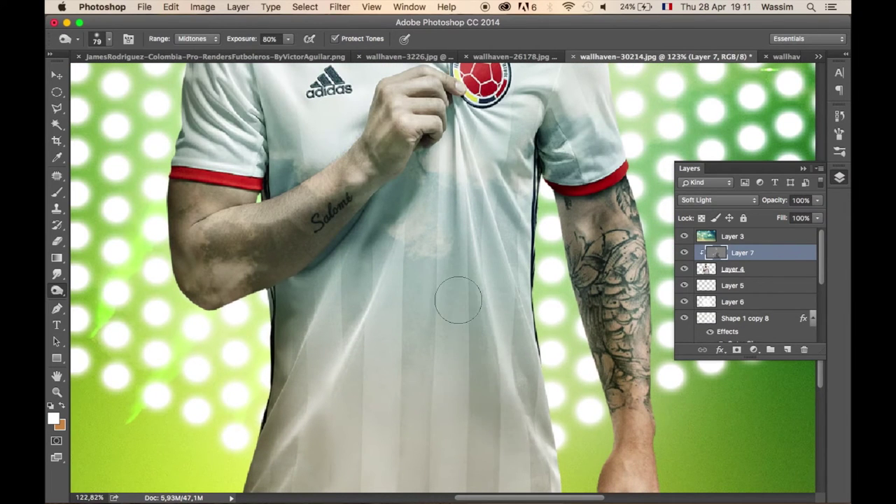
pyautogui.scroll(5, 329, 364)
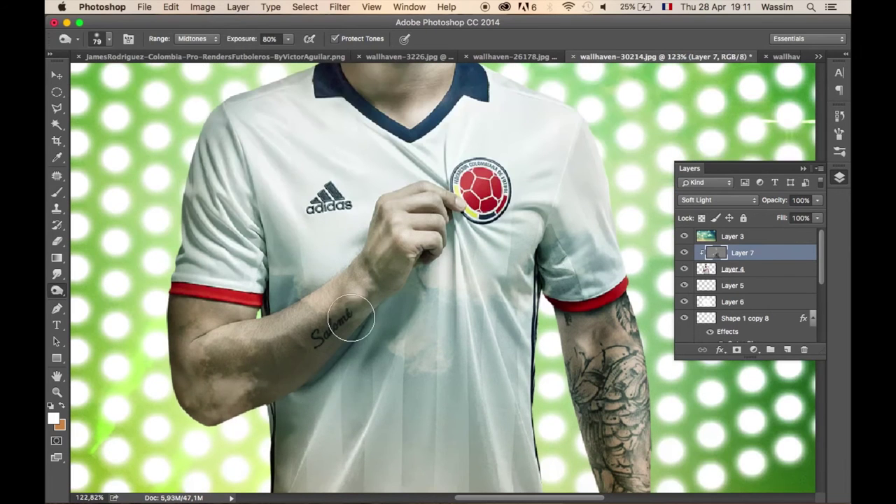
pyautogui.hscroll(-2, 387, 205)
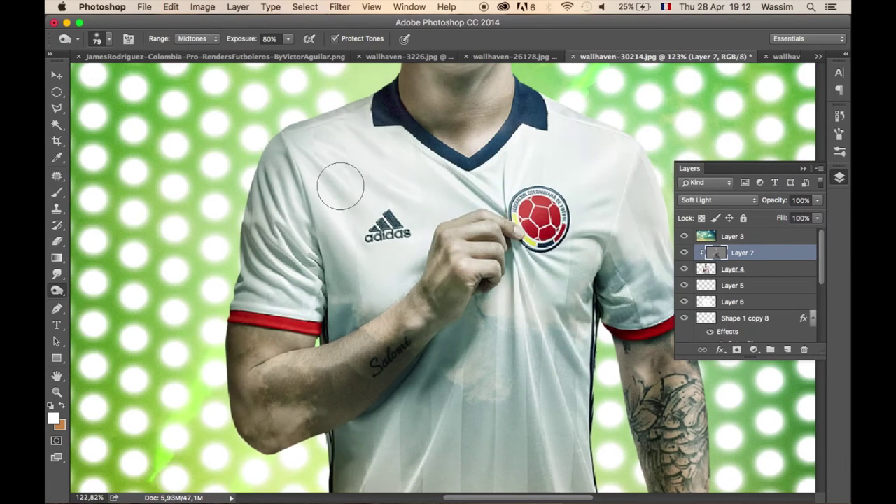
pyautogui.scroll(10, 420, 258)
pyautogui.moveTo(421, 257)
pyautogui.mouseDown()
pyautogui.moveTo(500, 250)
pyautogui.moveTo(512, 236)
pyautogui.mouseUp()
pyautogui.moveTo(503, 152); pyautogui.dragTo(434, 151)
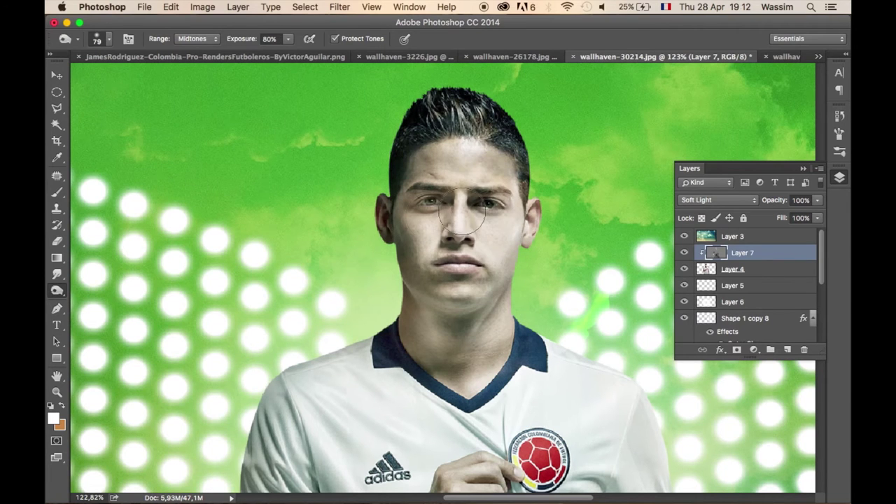
# Pan down the canvas to review the burned shading on the arm and shirt.
pyautogui.scroll(-3, 464, 345)
pyautogui.hscroll(8, 420, 323)
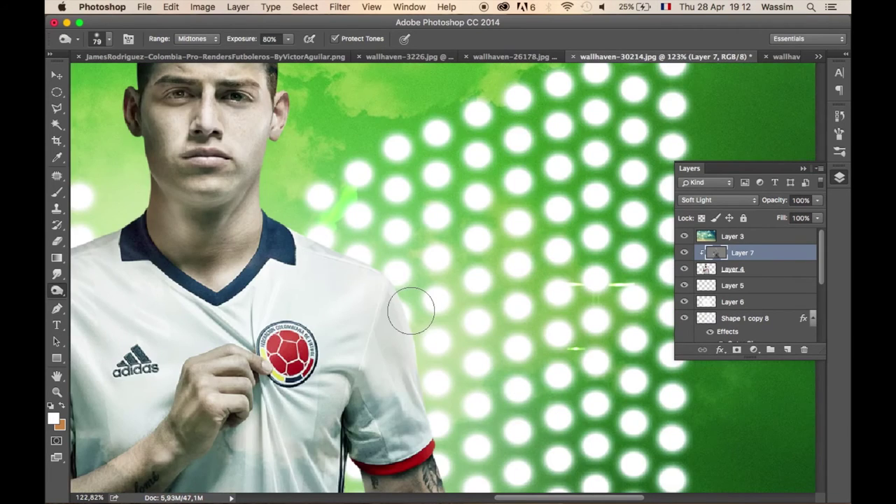
pyautogui.scroll(-10, 409, 310)
pyautogui.scroll(-2, 407, 413)
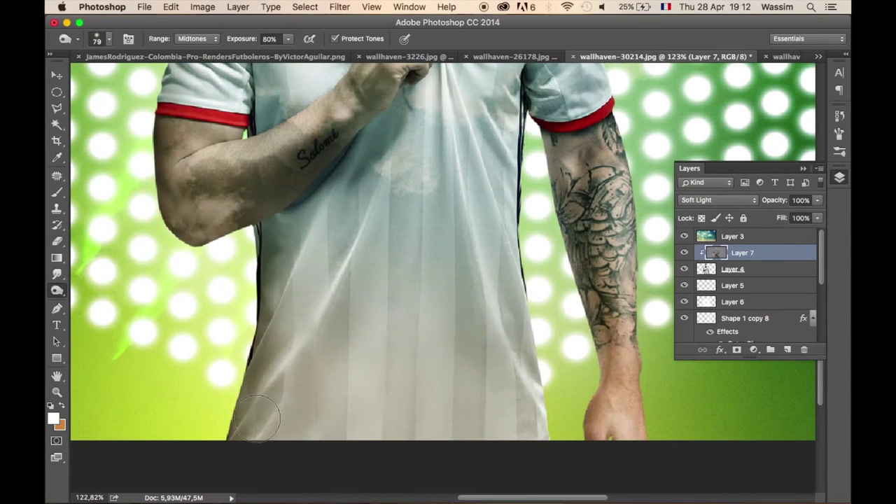
pyautogui.scroll(-1, 256, 416)
pyautogui.scroll(-2, 257, 418)
pyautogui.scroll(-2, 257, 419)
pyautogui.scroll(1, 256, 418)
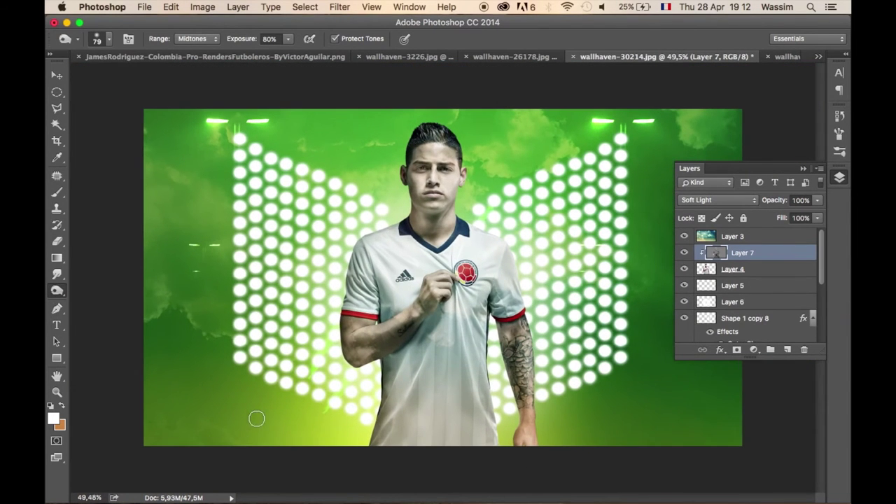
# Close the unused claw-marks, cloud and street-lamp image tabs.
pyautogui.click(489, 60)
pyautogui.click(472, 57)
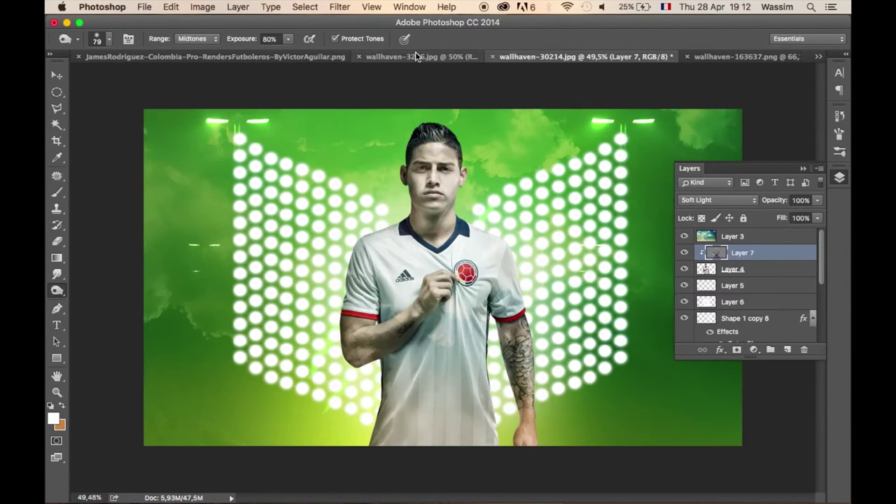
pyautogui.click(374, 58)
pyautogui.click(359, 57)
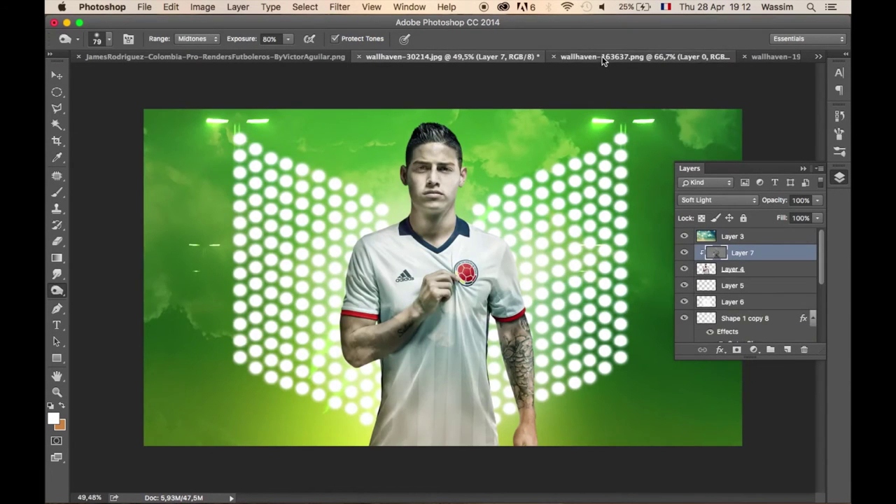
pyautogui.click(604, 58)
pyautogui.click(552, 57)
# Drag the cyan light-flare image into the poster as a new layer blended in Screen.
pyautogui.click(673, 60)
pyautogui.press('v')
pyautogui.moveTo(462, 260); pyautogui.dragTo(495, 82)
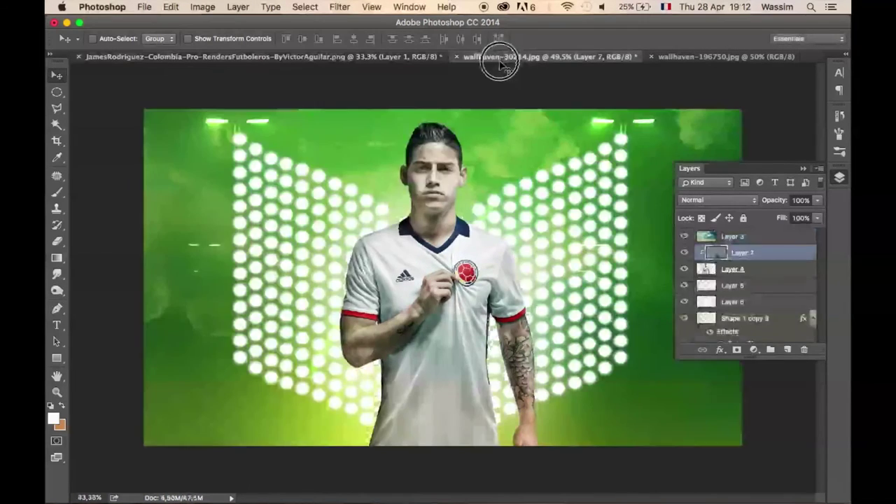
pyautogui.moveTo(495, 82); pyautogui.dragTo(506, 296)
pyautogui.click(702, 200)
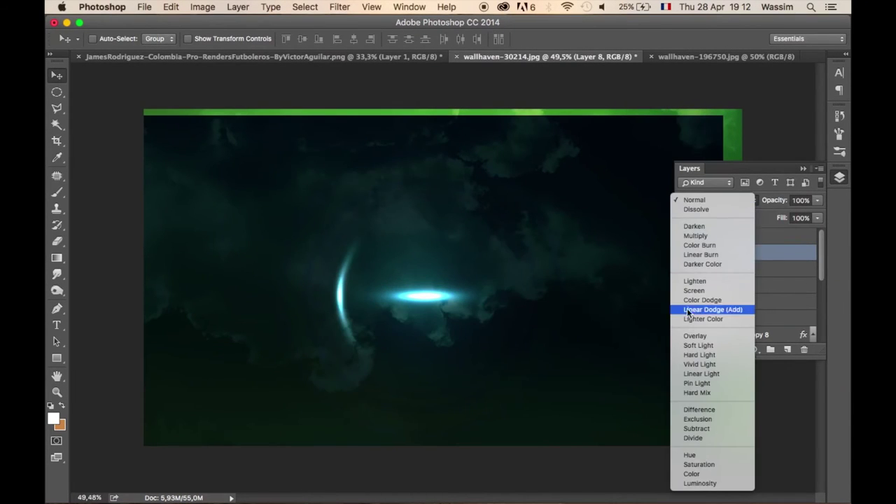
pyautogui.click(694, 290)
# Rotate the flare clockwise and place it on the player's chest.
pyautogui.moveTo(417, 274); pyautogui.dragTo(448, 273)
pyautogui.hotkey('ctrl', 't')
pyautogui.moveTo(396, 87); pyautogui.dragTo(445, 65)
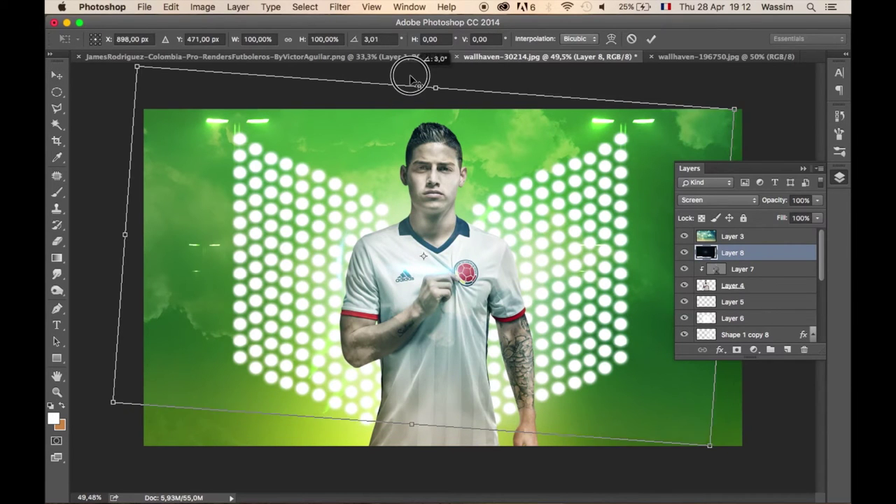
pyautogui.press('Return')
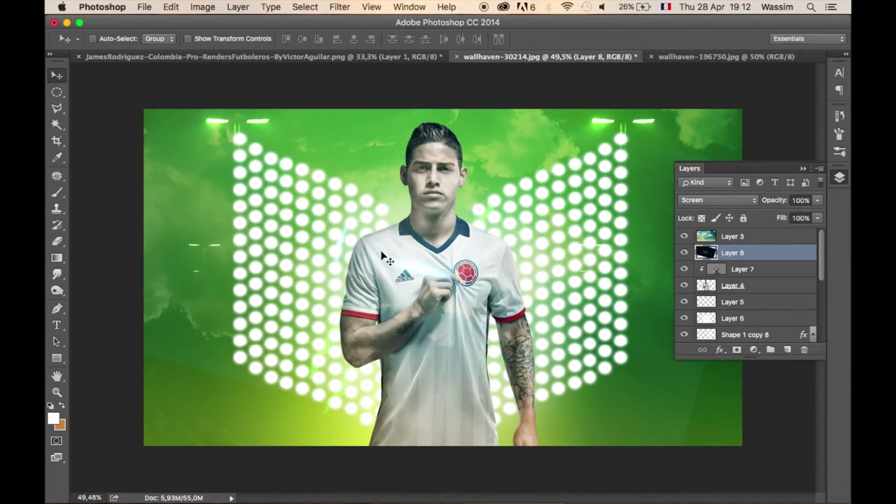
pyautogui.moveTo(384, 260); pyautogui.dragTo(395, 252)
pyautogui.scroll(1, 394, 252)
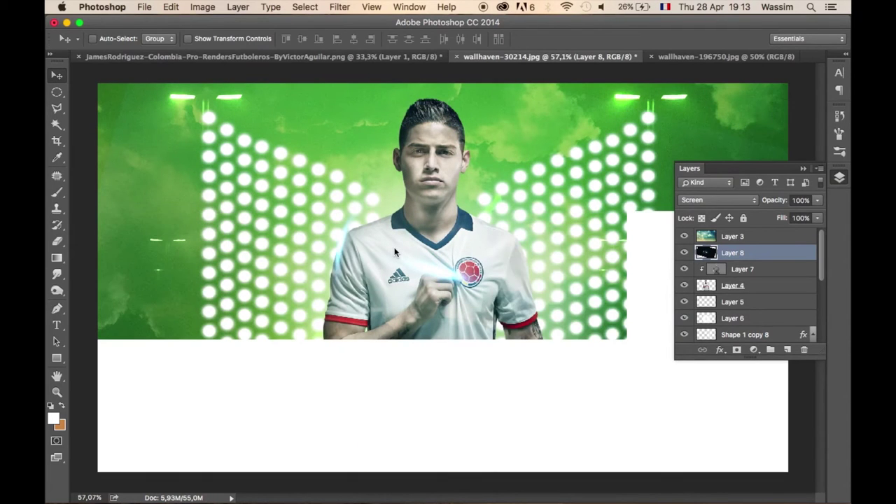
pyautogui.hotkey('ctrl', 'u')
pyautogui.click(593, 199)
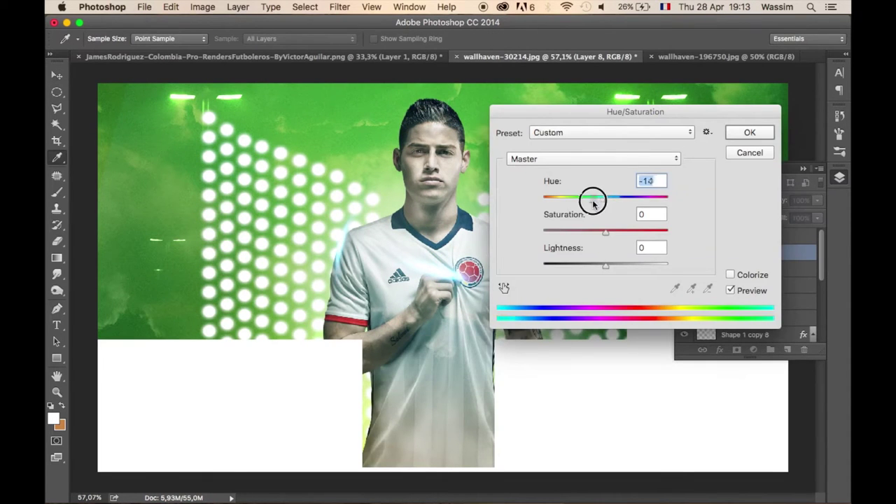
# Colorize the flare green in Hue/Saturation with Hue 140 and Saturation 62.
pyautogui.moveTo(589, 202)
pyautogui.mouseDown()
pyautogui.moveTo(547, 201)
pyautogui.moveTo(652, 198)
pyautogui.moveTo(608, 201)
pyautogui.mouseUp()
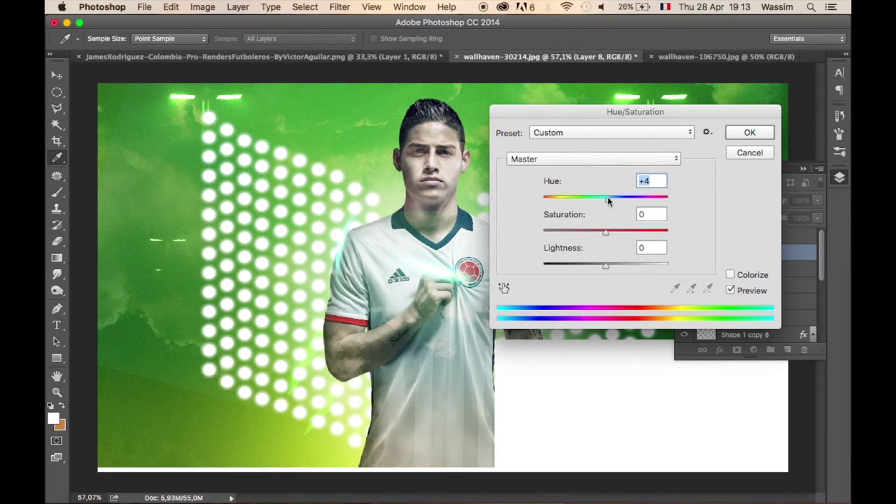
pyautogui.click(731, 274)
pyautogui.moveTo(575, 232); pyautogui.dragTo(620, 231)
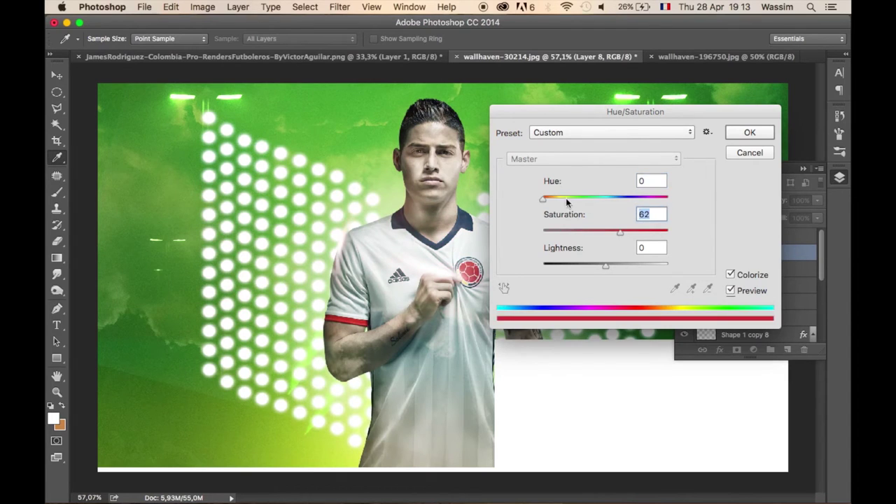
pyautogui.moveTo(566, 198)
pyautogui.mouseDown()
pyautogui.moveTo(591, 198)
pyautogui.moveTo(585, 202)
pyautogui.mouseUp()
pyautogui.press('Return')
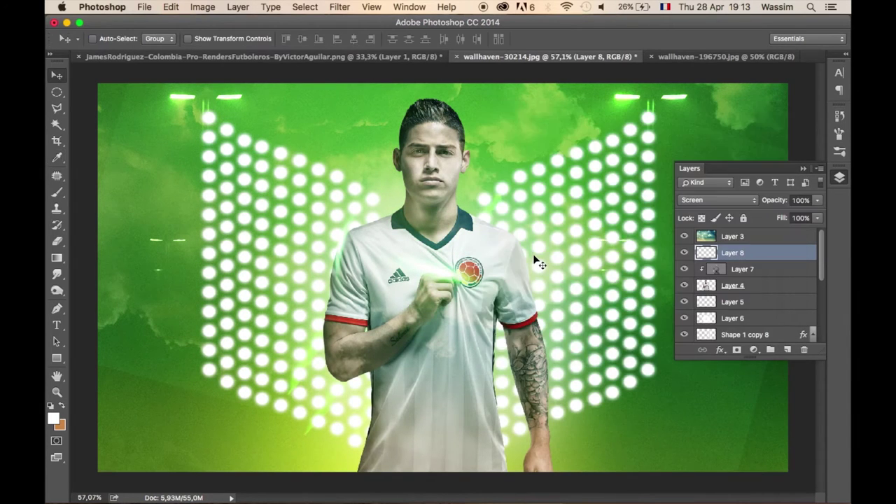
# Shift the green flare further across the player's chest.
pyautogui.scroll(3, 534, 260)
pyautogui.scroll(2, 432, 295)
pyautogui.moveTo(416, 250); pyautogui.dragTo(406, 299)
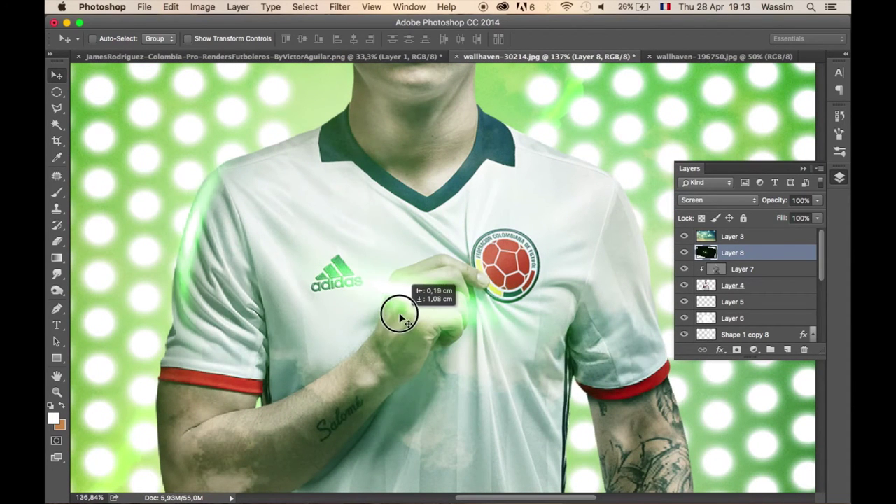
pyautogui.moveTo(406, 299); pyautogui.dragTo(467, 322)
# Draw and reposition a circular selection over the chest, then clear it.
pyautogui.press('m')
pyautogui.moveTo(290, 164); pyautogui.dragTo(571, 407)
pyautogui.moveTo(459, 245)
pyautogui.mouseDown()
pyautogui.moveTo(460, 257)
pyautogui.moveTo(647, 185)
pyautogui.moveTo(644, 194)
pyautogui.mouseUp()
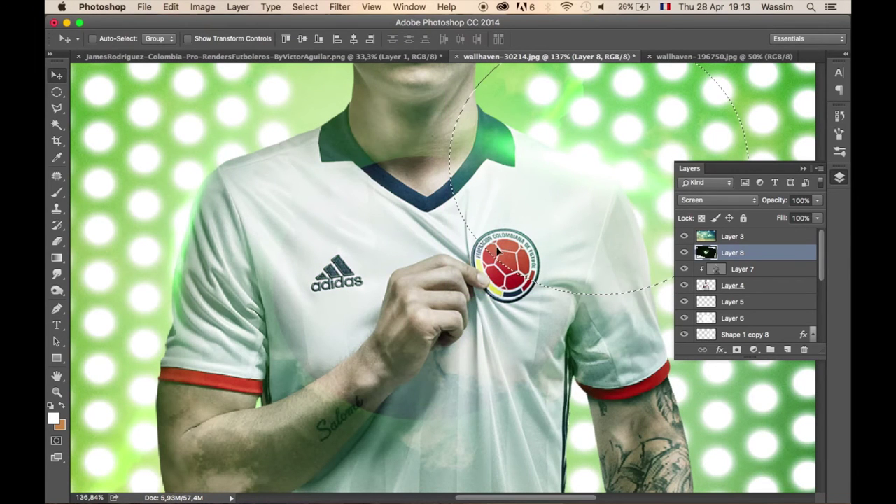
pyautogui.click(57, 92)
pyautogui.click(306, 191)
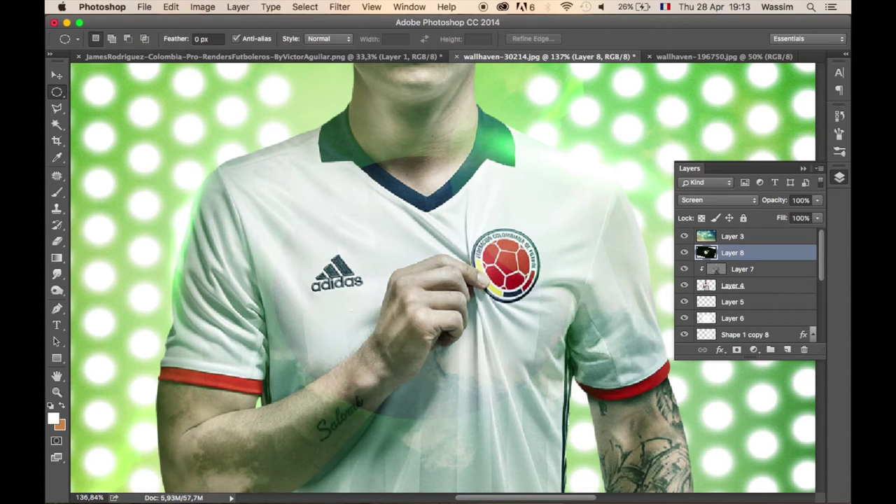
# Darken the flare's shadows with Levels, raising the black input to 24.
pyautogui.press('super+l')
pyautogui.moveTo(488, 224); pyautogui.dragTo(507, 224)
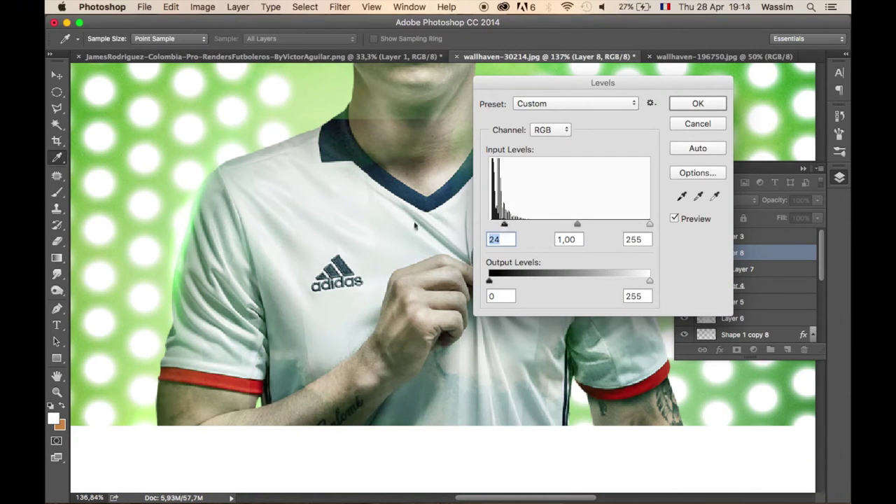
pyautogui.press('Return')
# Pick the Eraser, make Layer 4 active and toggle Layer 7 to compare.
pyautogui.press('e')
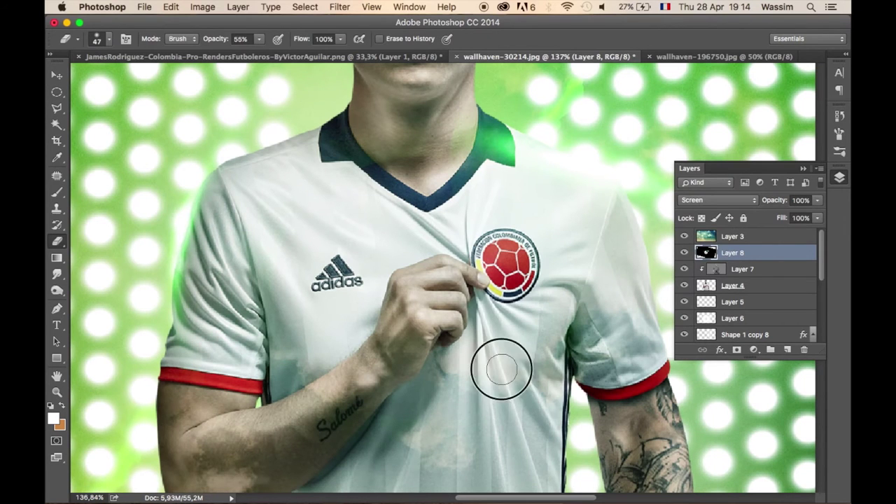
pyautogui.scroll(-5, 310, 223)
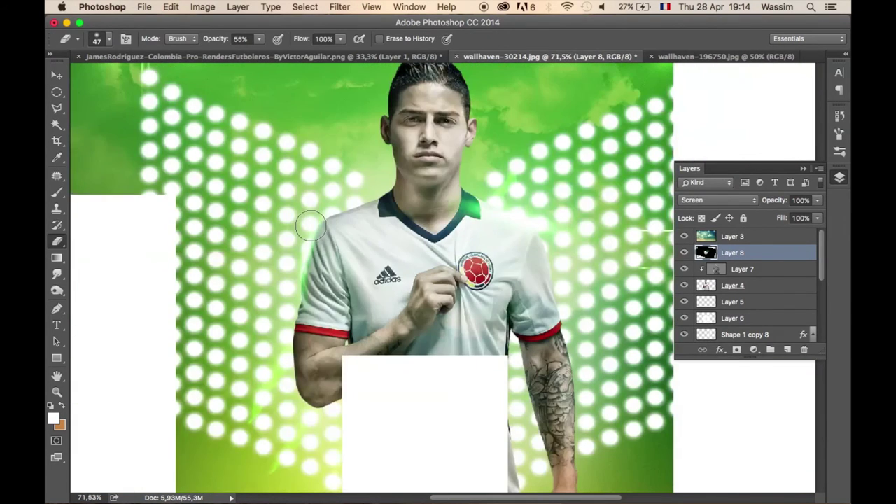
pyautogui.scroll(-3, 310, 224)
pyautogui.scroll(2, 486, 279)
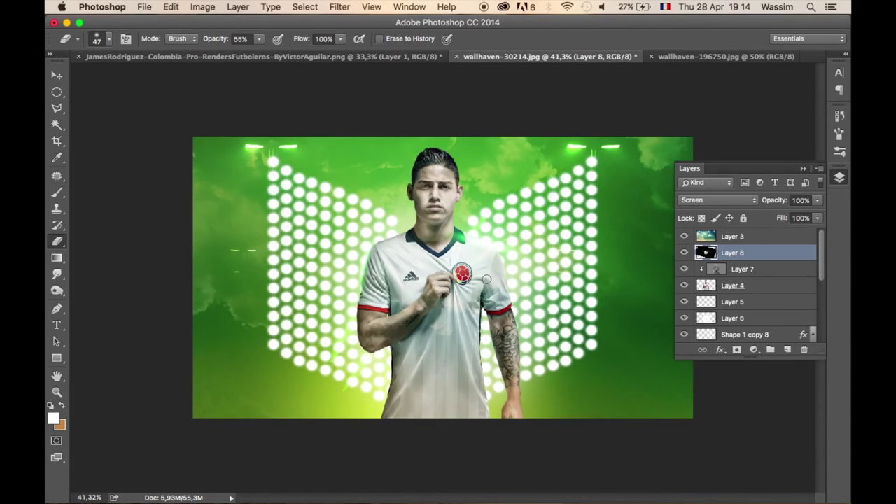
pyautogui.click(743, 285)
pyautogui.click(681, 268)
pyautogui.click(681, 269)
pyautogui.click(754, 350)
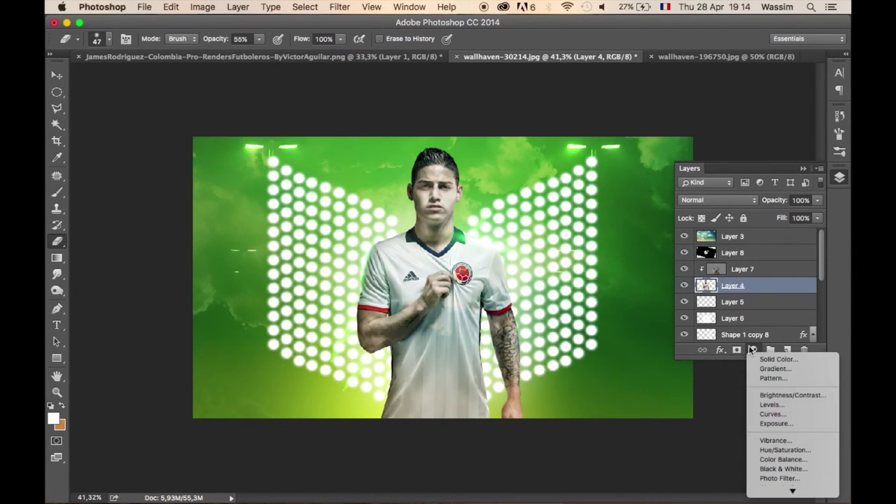
# Set Color Balance midtones to Cyan–Red +4, Magenta–Green +10, Yellow–Blue −3, then close the panel.
pyautogui.click(773, 464)
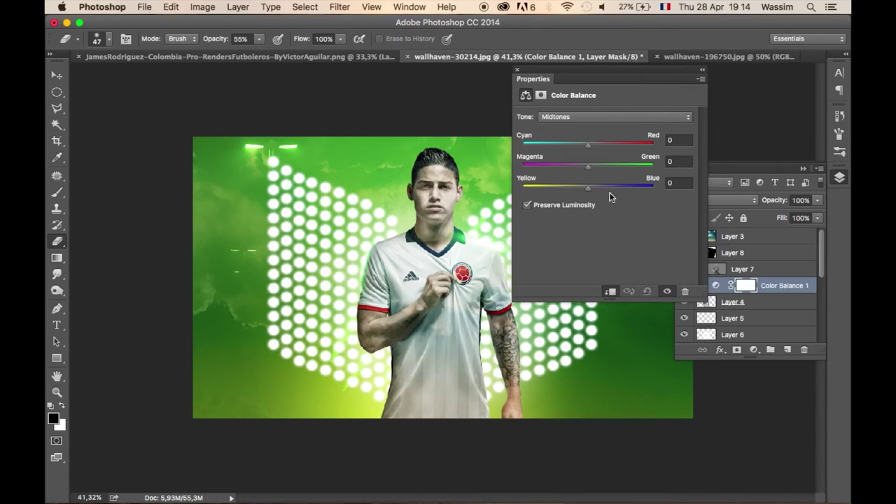
pyautogui.click(600, 165)
pyautogui.moveTo(600, 165)
pyautogui.mouseDown()
pyautogui.moveTo(584, 187)
pyautogui.moveTo(594, 191)
pyautogui.moveTo(586, 188)
pyautogui.mouseUp()
pyautogui.moveTo(588, 144)
pyautogui.mouseDown()
pyautogui.moveTo(579, 143)
pyautogui.moveTo(594, 145)
pyautogui.moveTo(599, 169)
pyautogui.mouseUp()
pyautogui.click(517, 69)
pyautogui.scroll(2, 444, 277)
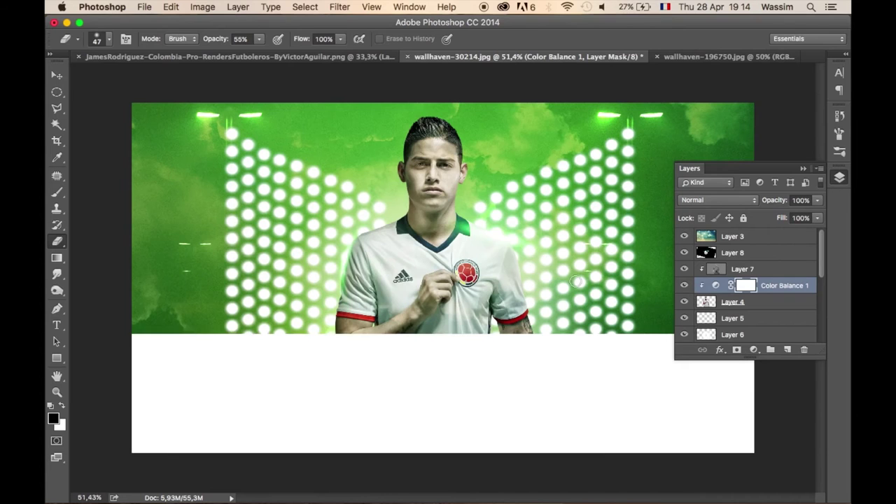
# Paint a white glow around the arms on a new layer with a 105 px brush, at 23% opacity.
pyautogui.press('x')
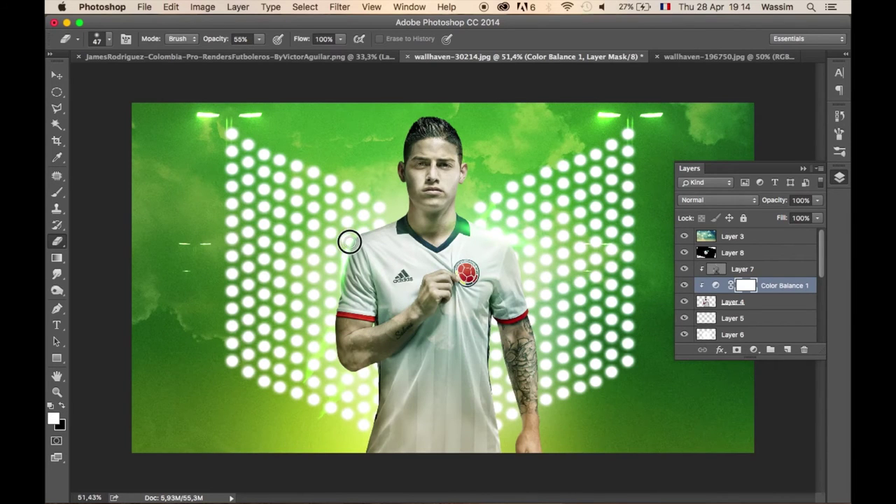
pyautogui.press('b')
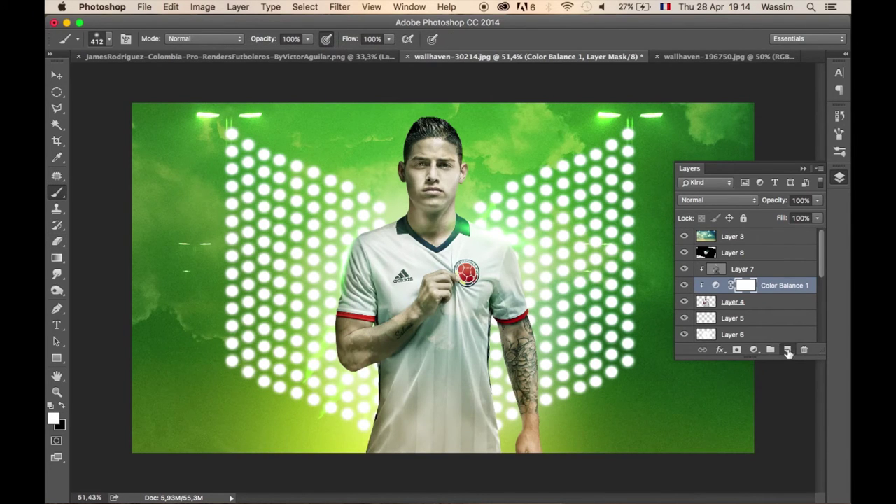
pyautogui.click(788, 349)
pyautogui.rightClick(419, 276)
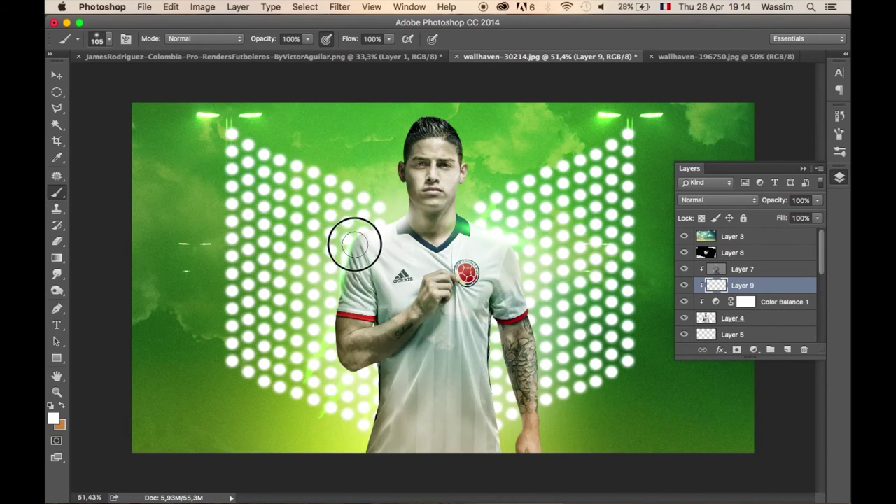
pyautogui.moveTo(357, 377); pyautogui.dragTo(366, 400)
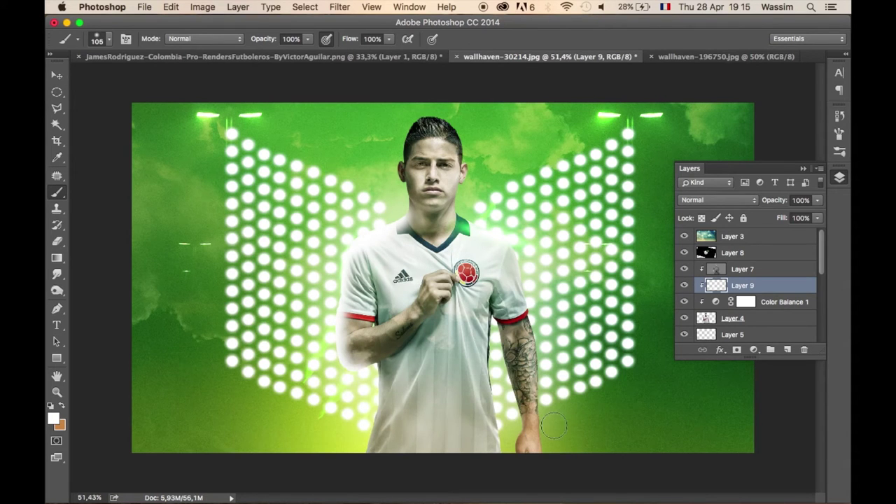
pyautogui.moveTo(552, 390)
pyautogui.mouseDown()
pyautogui.moveTo(522, 295)
pyautogui.moveTo(470, 192)
pyautogui.moveTo(486, 147)
pyautogui.moveTo(443, 106)
pyautogui.mouseUp()
pyautogui.hotkey('ctrl', 'z')
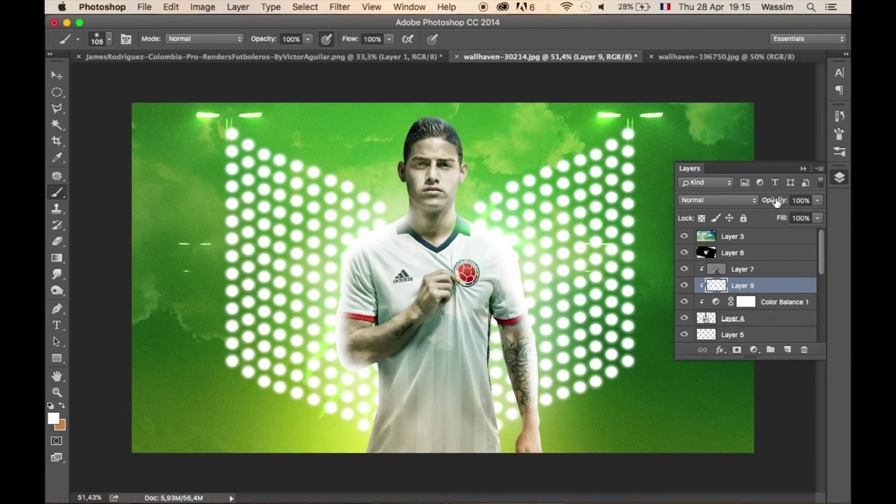
pyautogui.moveTo(772, 200); pyautogui.dragTo(727, 203)
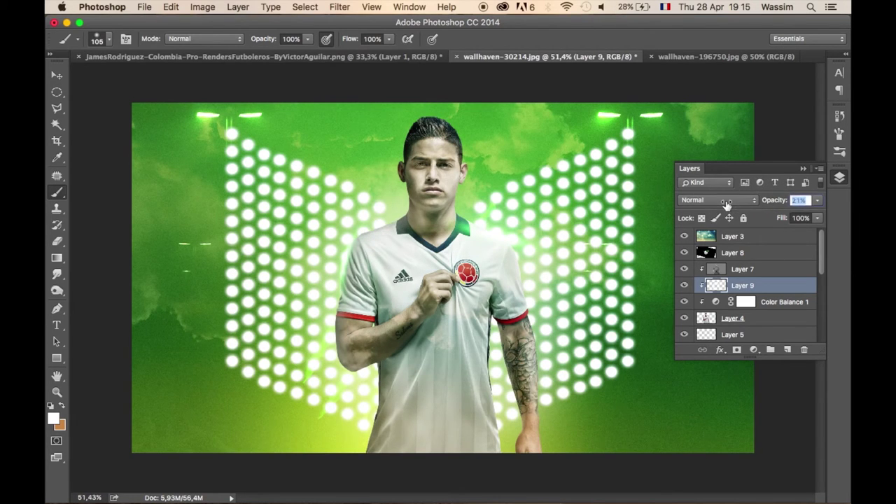
# Paint a sampled green glow over the shoulders and arms on a new layer at 182 px, blended Soft Light.
pyautogui.click(787, 349)
pyautogui.keyDown('alt'); pyautogui.click(734, 388); pyautogui.keyUp('alt')
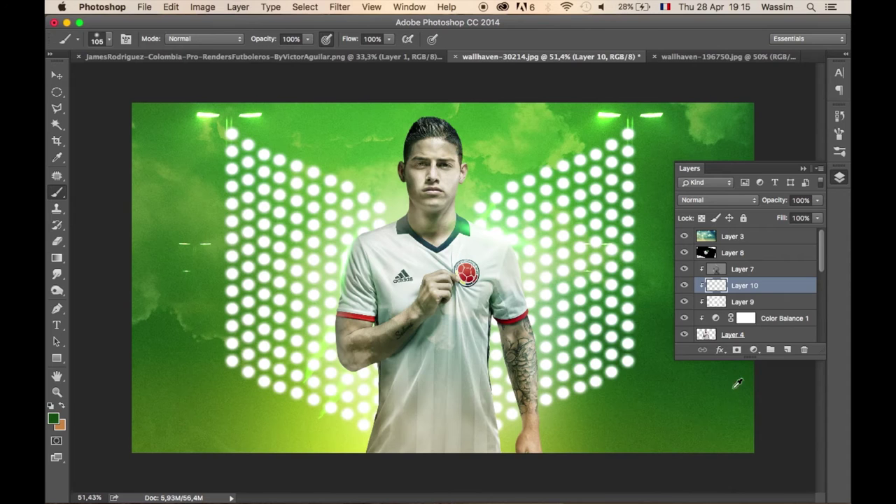
pyautogui.rightClick(738, 383)
pyautogui.moveTo(693, 343); pyautogui.dragTo(698, 343)
pyautogui.moveTo(454, 175)
pyautogui.mouseDown()
pyautogui.moveTo(476, 228)
pyautogui.moveTo(463, 414)
pyautogui.mouseUp()
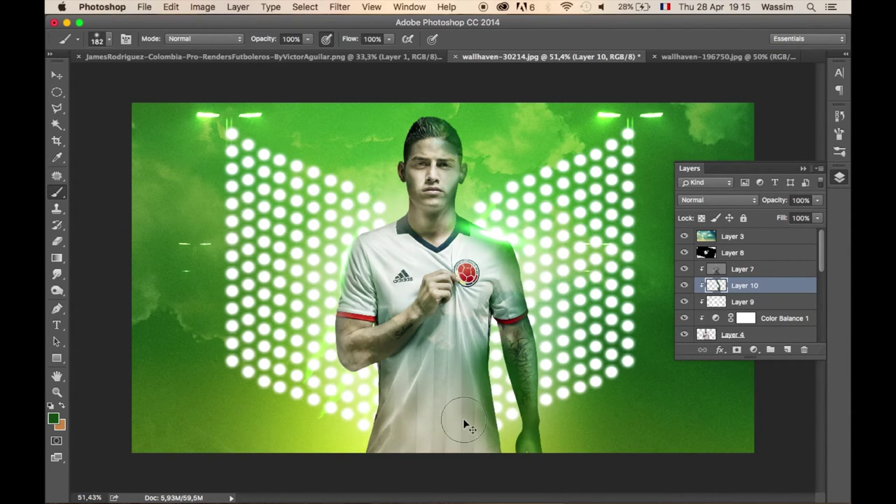
pyautogui.moveTo(330, 411); pyautogui.dragTo(370, 236)
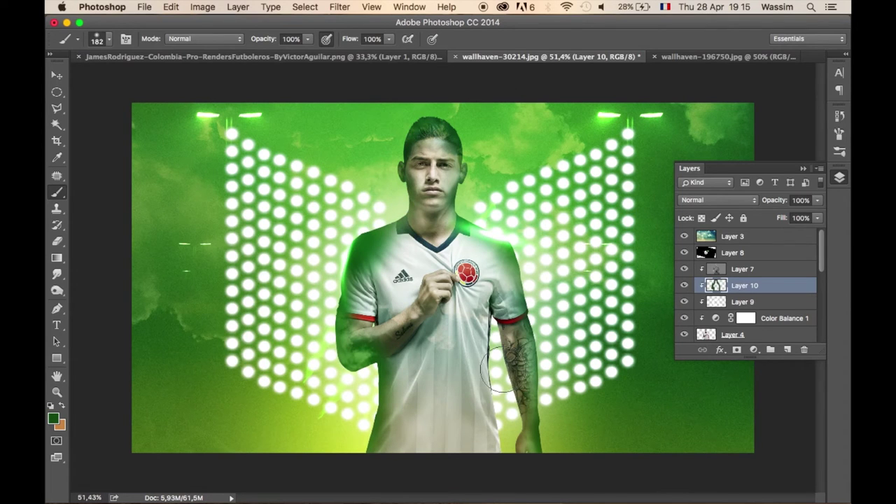
pyautogui.moveTo(499, 370); pyautogui.dragTo(512, 429)
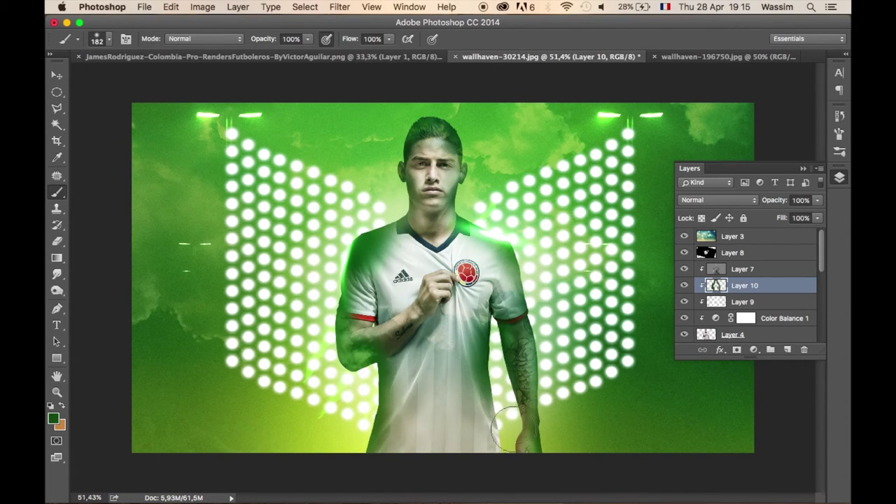
pyautogui.click(717, 199)
pyautogui.click(683, 342)
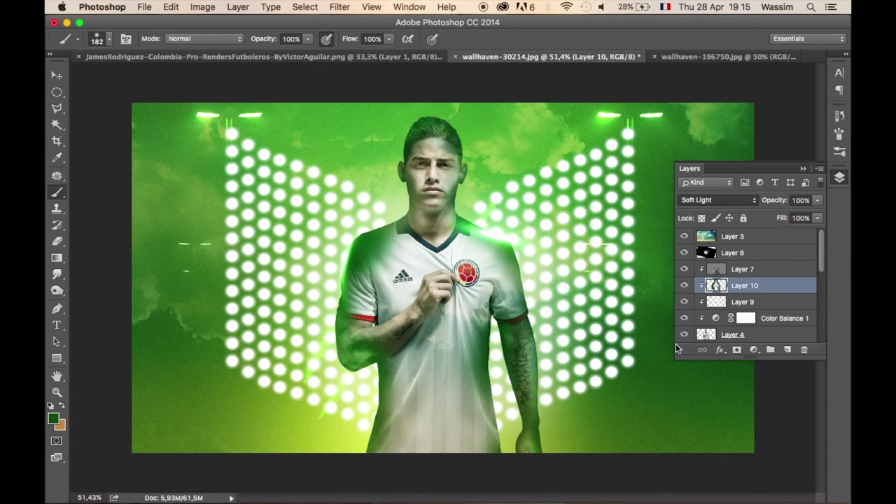
pyautogui.scroll(-1, 616, 330)
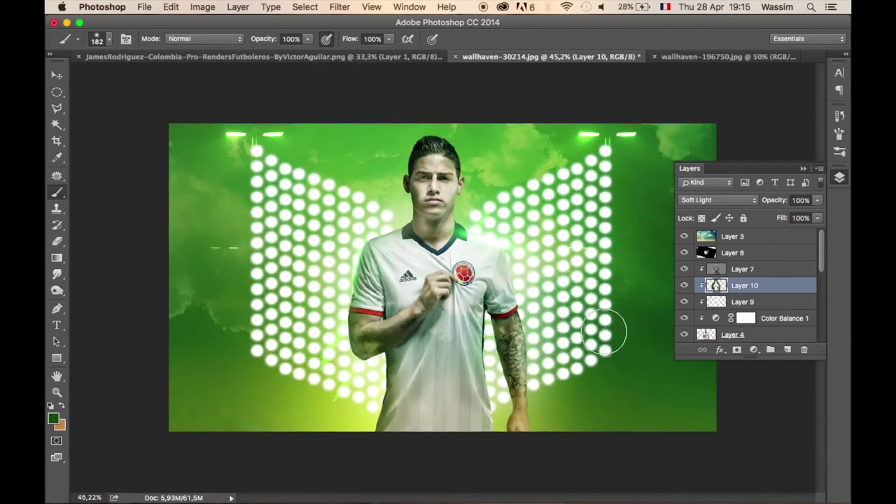
pyautogui.scroll(2, 595, 325)
pyautogui.scroll(-1, 573, 321)
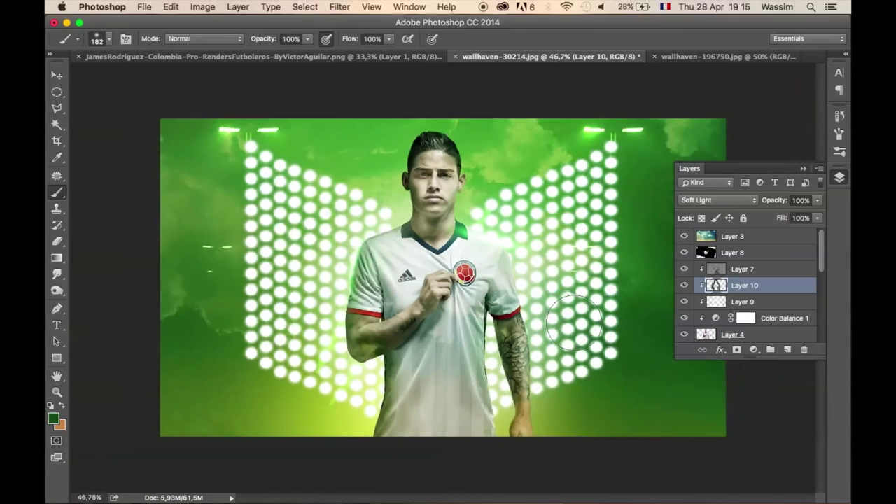
pyautogui.scroll(1, 574, 322)
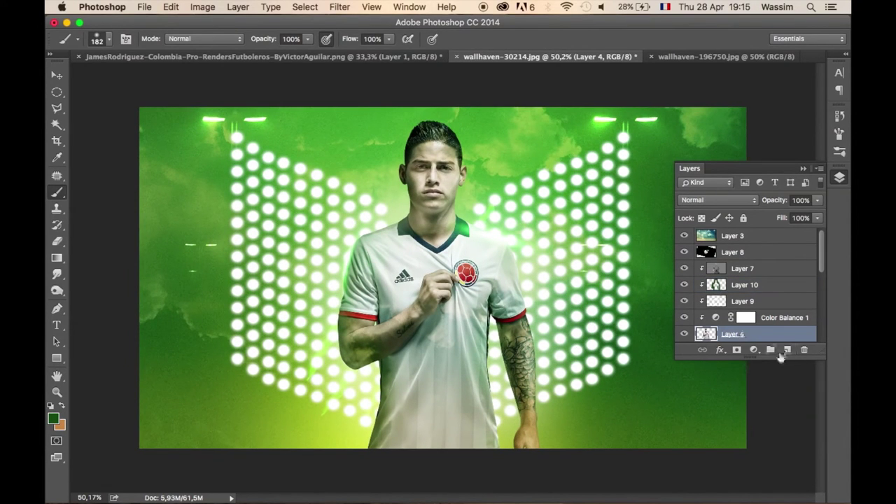
# Duplicate the player's layer and apply a 3,3 px High Pass filter to it.
pyautogui.moveTo(744, 335); pyautogui.dragTo(788, 349)
pyautogui.scroll(-3, 783, 318)
pyautogui.moveTo(743, 303); pyautogui.dragTo(744, 284)
pyautogui.click(341, 6)
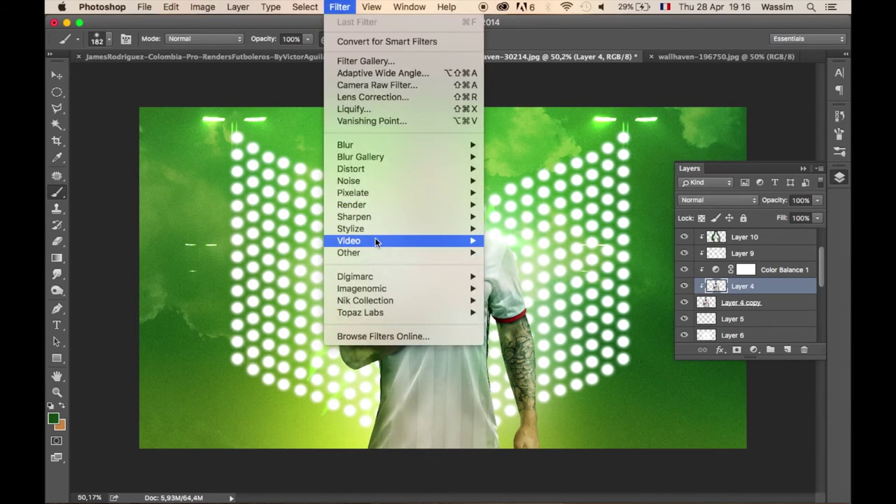
pyautogui.click(503, 263)
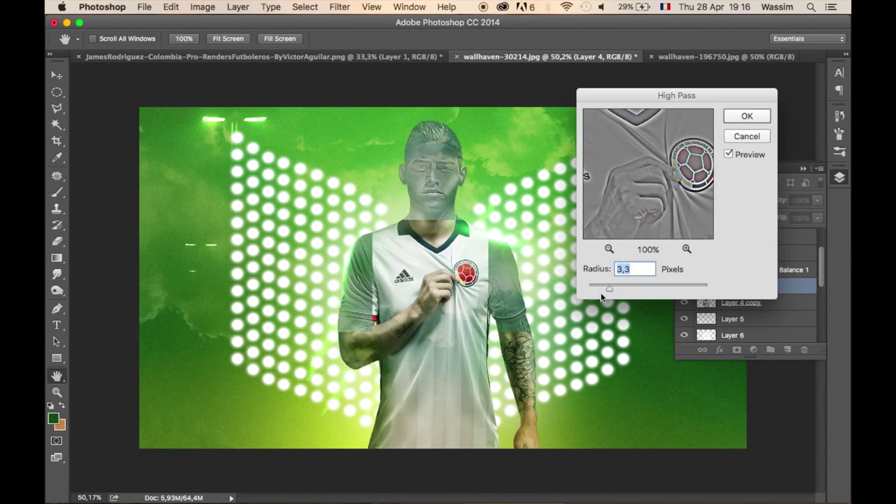
pyautogui.click(745, 119)
# Blend the High Pass layer in Soft Light and make Layer 4 visible again.
pyautogui.press('b')
pyautogui.click(710, 200)
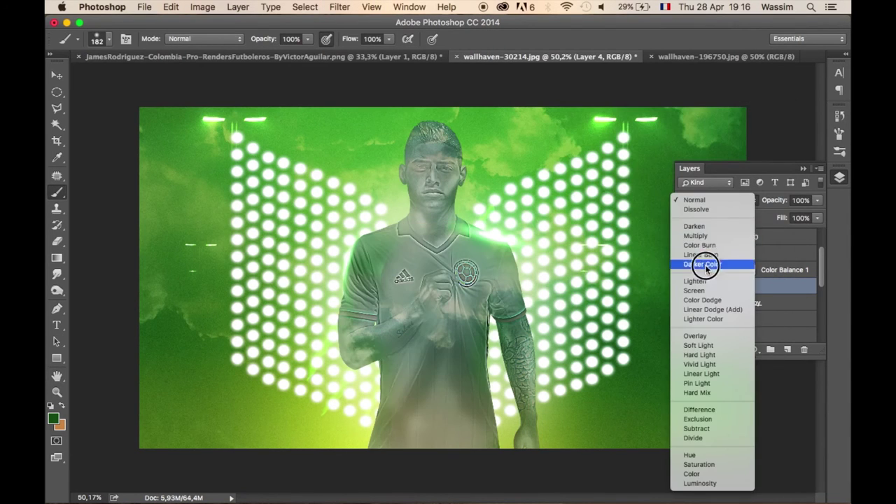
pyautogui.click(703, 294)
pyautogui.click(712, 200)
pyautogui.click(704, 254)
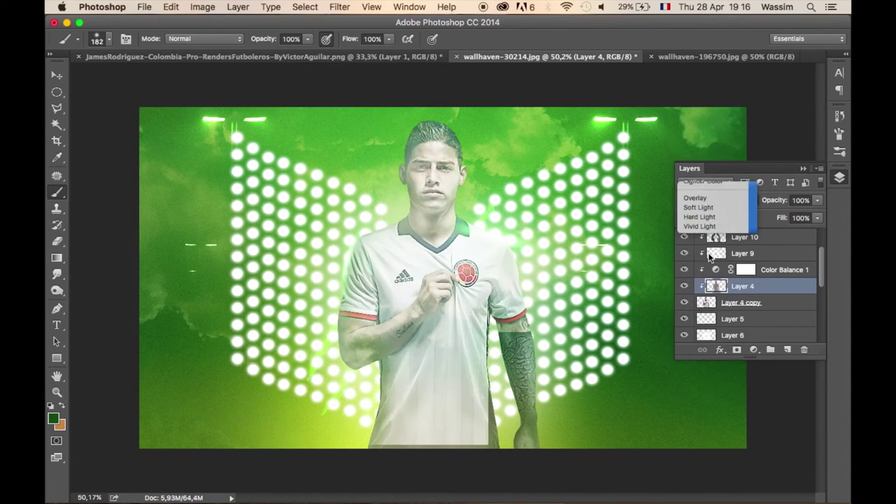
pyautogui.click(684, 286)
pyautogui.scroll(-1, 610, 306)
pyautogui.scroll(-2, 609, 306)
pyautogui.scroll(2, 610, 306)
pyautogui.scroll(1, 746, 287)
pyautogui.scroll(2, 746, 287)
pyautogui.scroll(-3, 746, 287)
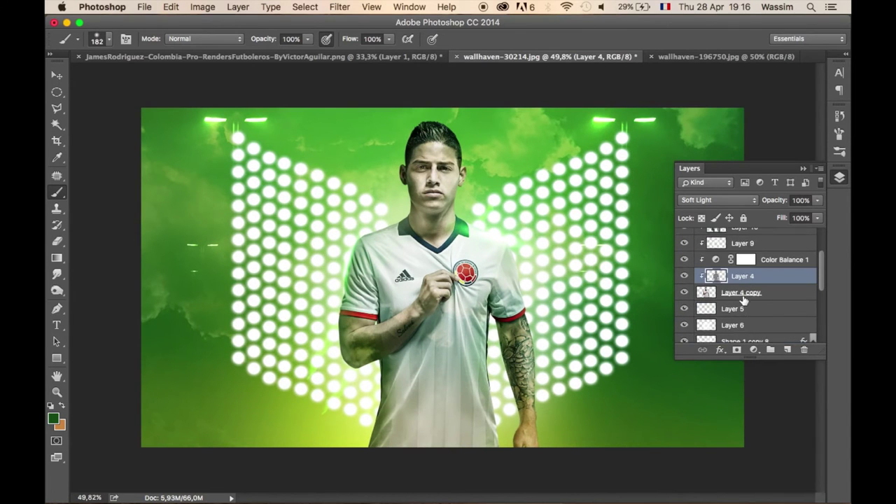
# Move the right dot wing down into line with the left wing.
pyautogui.click(746, 310)
pyautogui.press('v')
pyautogui.click(615, 287)
pyautogui.moveTo(614, 287)
pyautogui.mouseDown()
pyautogui.moveTo(629, 327)
pyautogui.moveTo(617, 359)
pyautogui.moveTo(615, 300)
pyautogui.mouseUp()
pyautogui.scroll(-2, 611, 295)
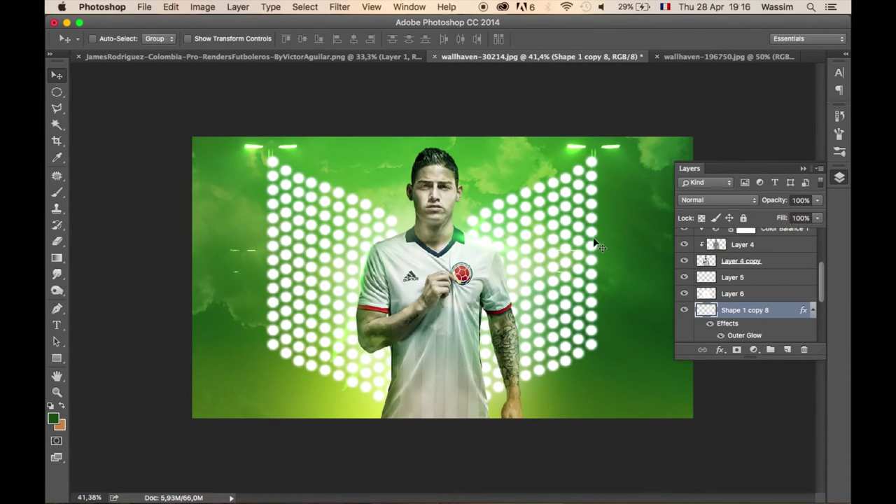
# Close the light flare image and browse into the Stade folder to open more images.
pyautogui.click(62, 195)
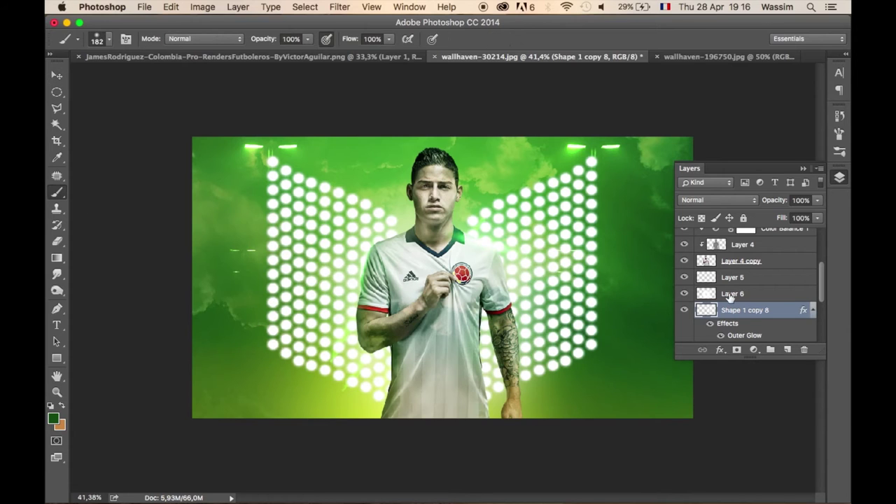
pyautogui.click(691, 57)
pyautogui.click(652, 56)
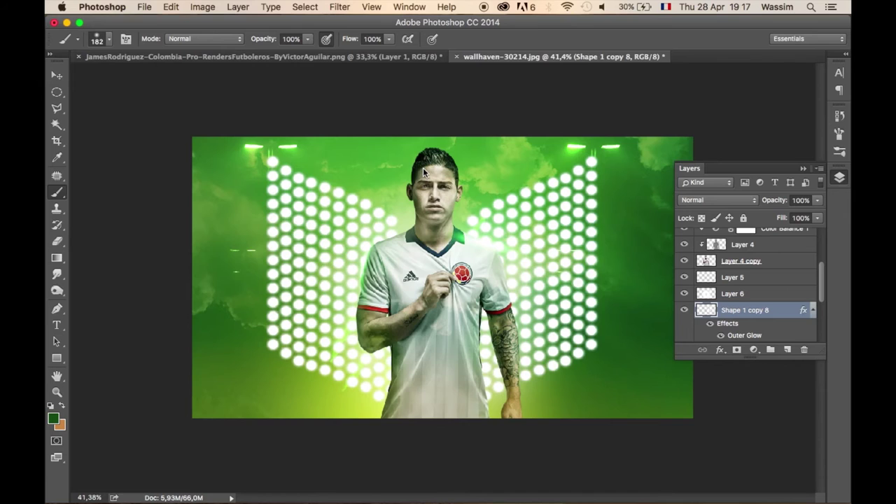
pyautogui.press('super+shift+s')
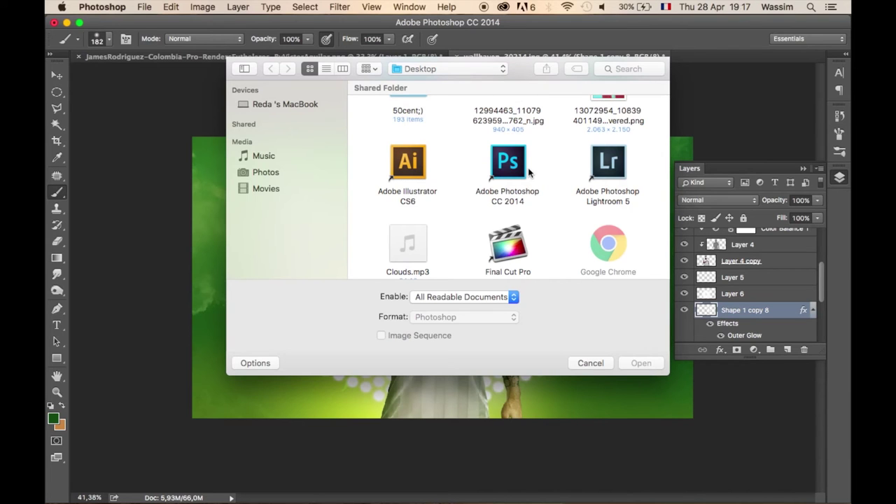
pyautogui.scroll(-3, 554, 258)
pyautogui.scroll(-2, 592, 198)
pyautogui.click(412, 250)
pyautogui.doubleClick(412, 248)
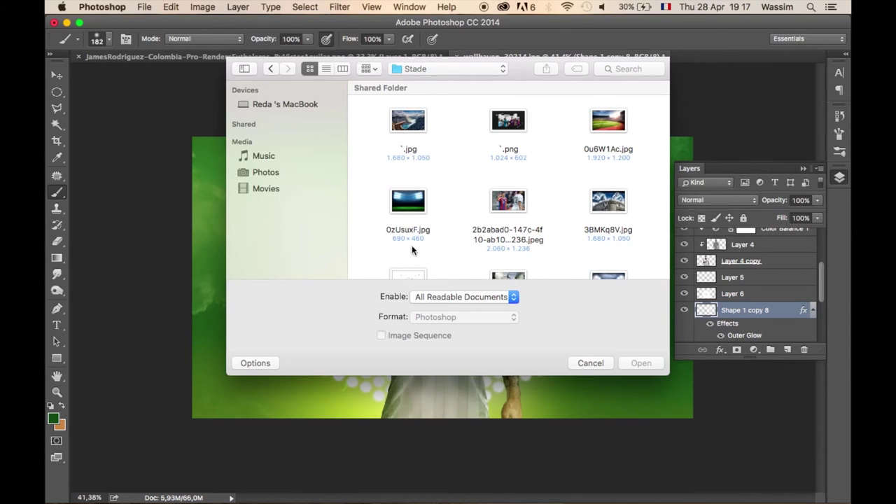
# Select the smoke photo 522131047_d1.jpg and bling_effect.png in the Stade folder.
pyautogui.scroll(-1, 413, 250)
pyautogui.scroll(-4, 414, 250)
pyautogui.scroll(-3, 413, 251)
pyautogui.scroll(-1, 413, 250)
pyautogui.scroll(-3, 413, 250)
pyautogui.scroll(-3, 413, 250)
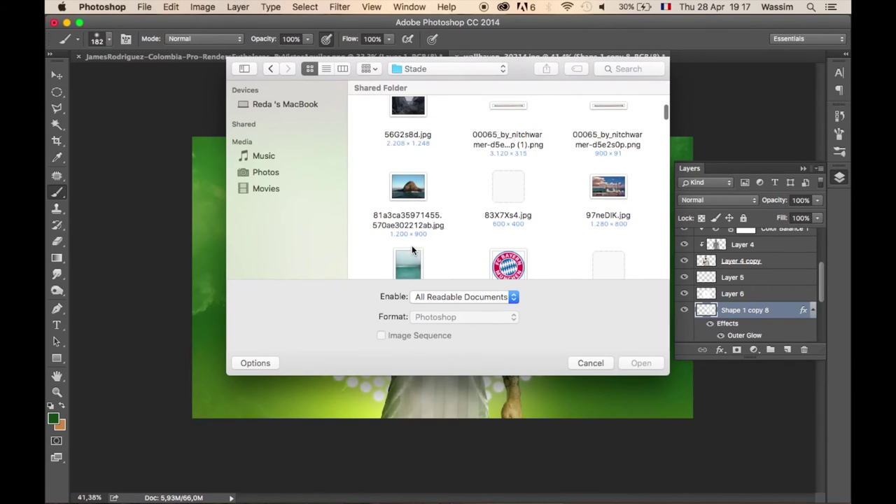
pyautogui.scroll(-1, 413, 250)
pyautogui.scroll(-5, 412, 250)
pyautogui.scroll(-3, 413, 250)
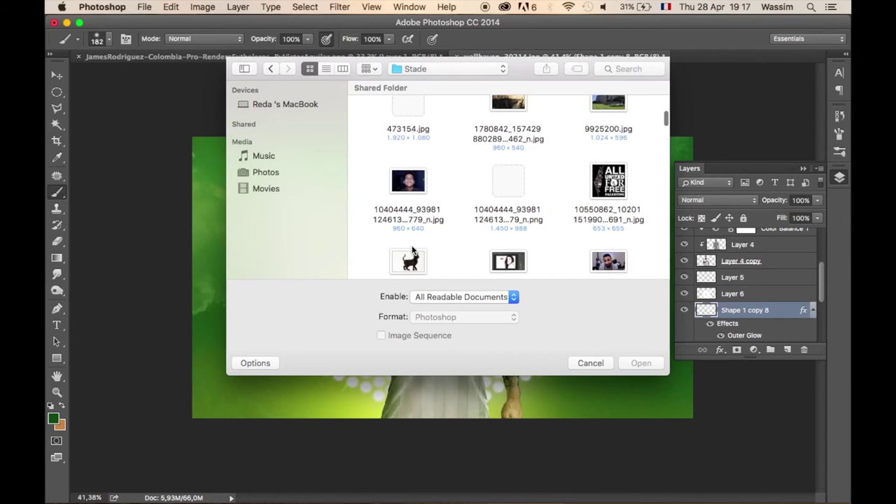
pyautogui.scroll(-3, 413, 251)
pyautogui.scroll(-3, 413, 250)
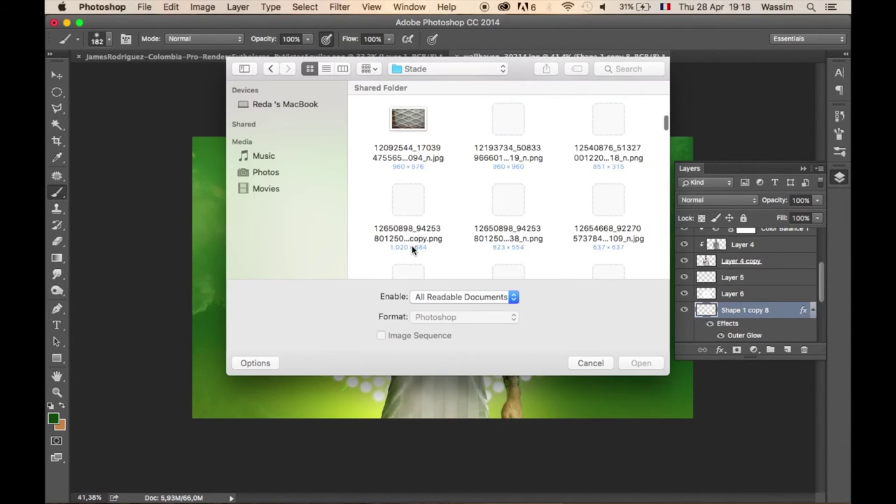
pyautogui.scroll(-1, 412, 249)
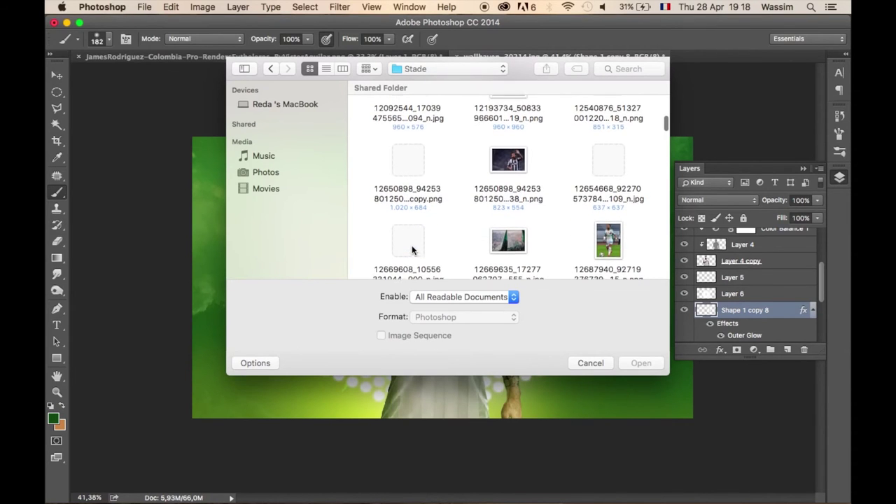
pyautogui.scroll(-1, 412, 249)
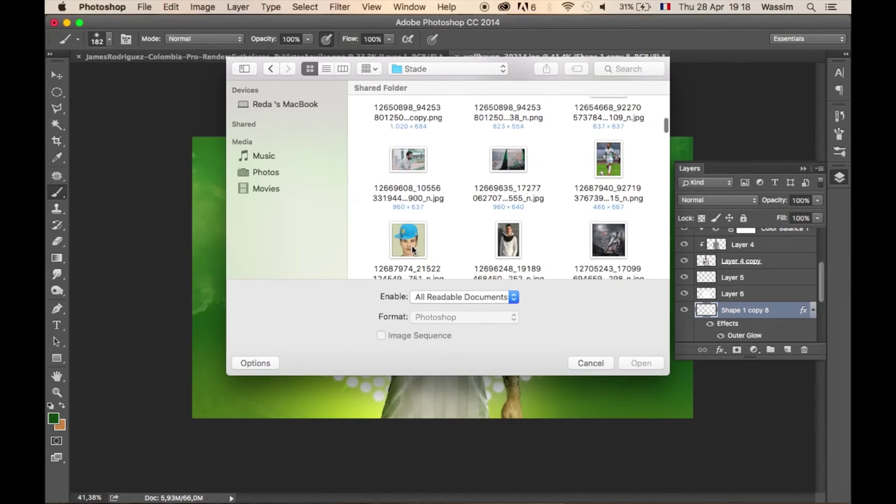
pyautogui.scroll(-1, 412, 250)
pyautogui.scroll(-1, 413, 249)
pyautogui.scroll(-1, 412, 250)
pyautogui.scroll(-1, 412, 246)
pyautogui.scroll(-1, 412, 249)
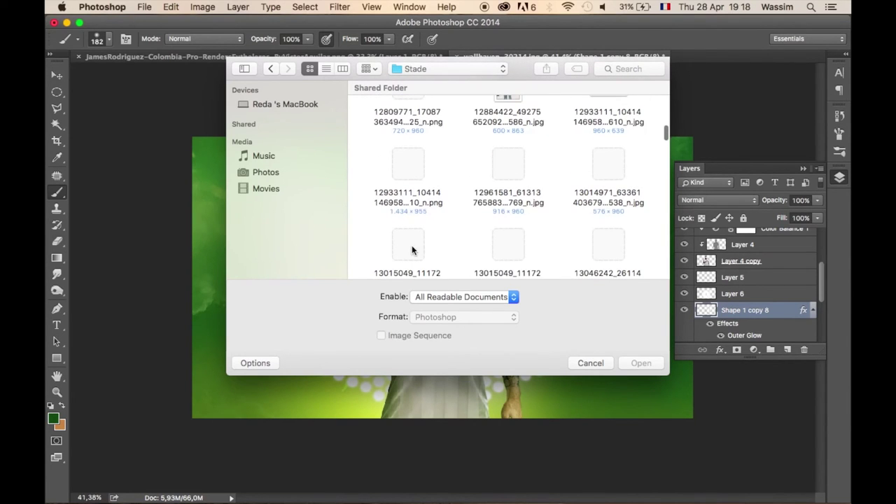
pyautogui.scroll(-2, 412, 250)
pyautogui.scroll(-2, 412, 250)
pyautogui.scroll(-2, 412, 250)
pyautogui.scroll(1, 412, 250)
pyautogui.scroll(3, 412, 250)
pyautogui.scroll(-2, 411, 250)
pyautogui.scroll(-2, 412, 250)
pyautogui.scroll(-1, 412, 250)
pyautogui.scroll(5, 412, 250)
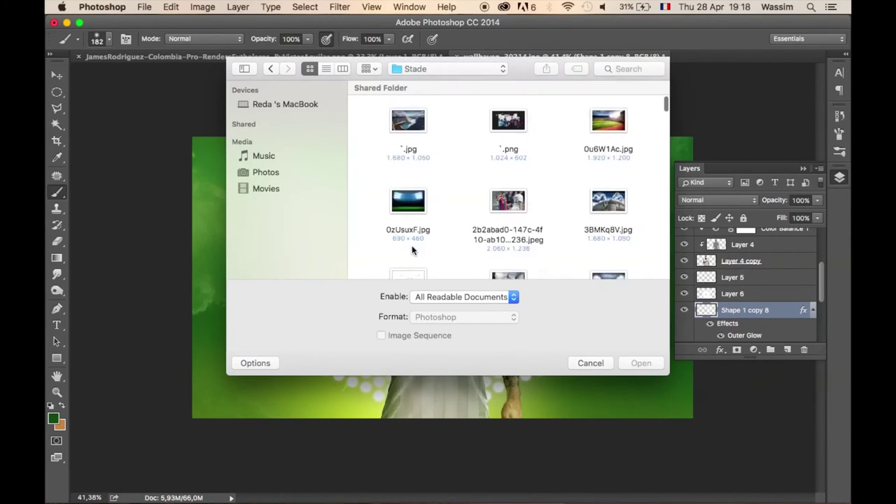
pyautogui.scroll(-1, 412, 250)
pyautogui.scroll(-3, 536, 211)
pyautogui.scroll(-3, 537, 211)
pyautogui.scroll(-3, 537, 211)
pyautogui.scroll(-1, 536, 211)
pyautogui.scroll(-3, 536, 211)
pyautogui.scroll(-3, 537, 211)
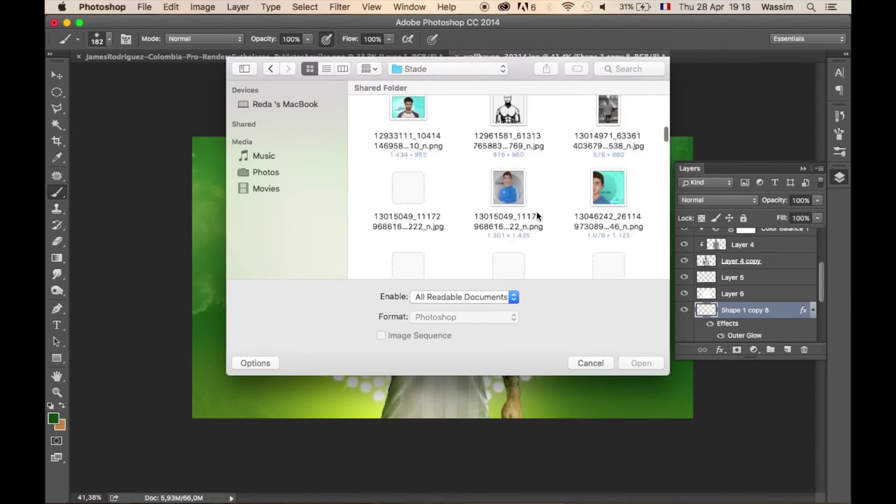
pyautogui.scroll(-1, 536, 211)
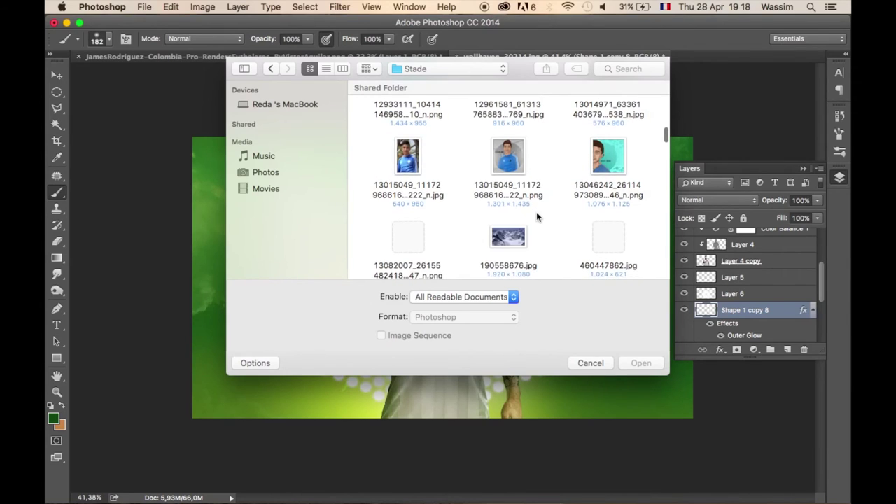
pyautogui.scroll(-1, 537, 212)
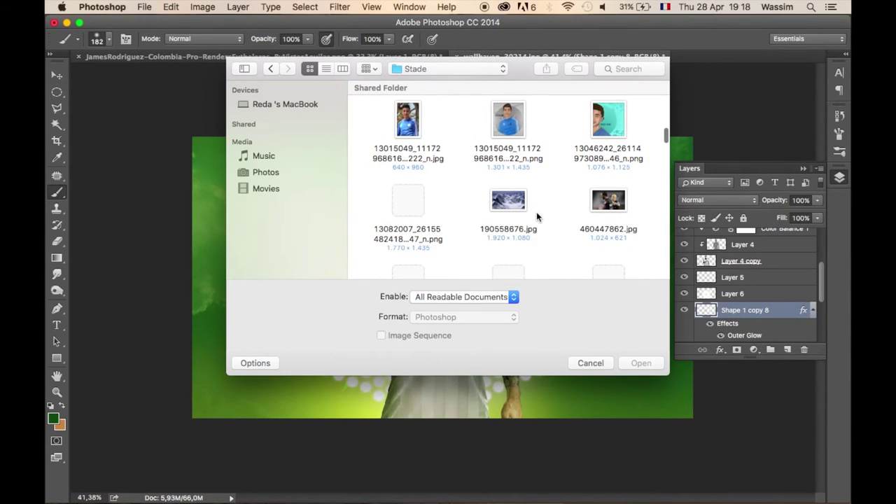
pyautogui.scroll(-3, 537, 212)
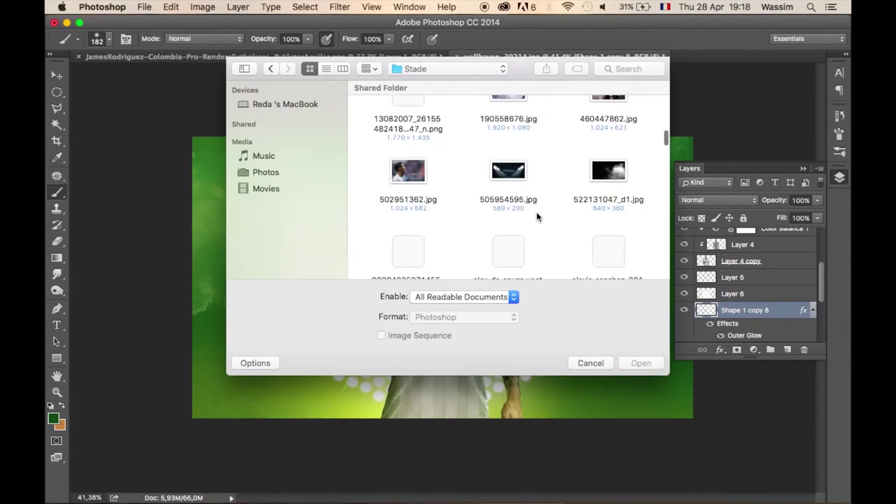
pyautogui.click(603, 176)
pyautogui.scroll(-1, 510, 240)
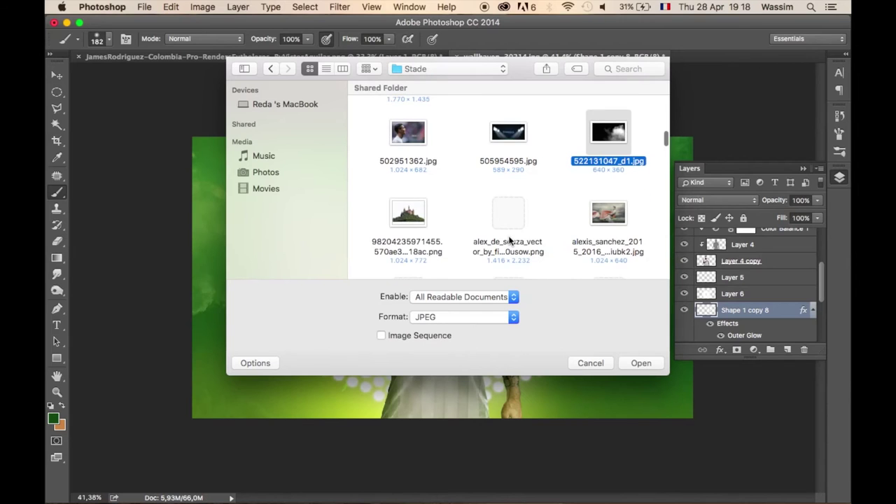
pyautogui.scroll(-2, 506, 237)
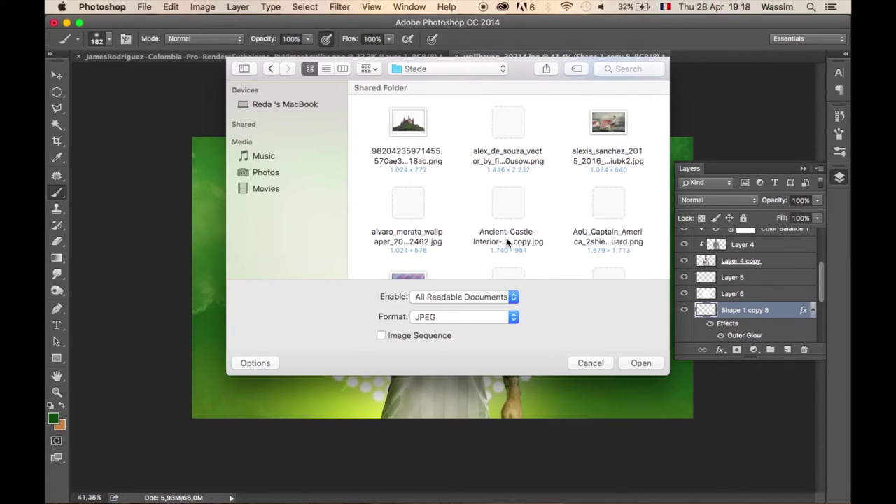
pyautogui.scroll(-3, 506, 238)
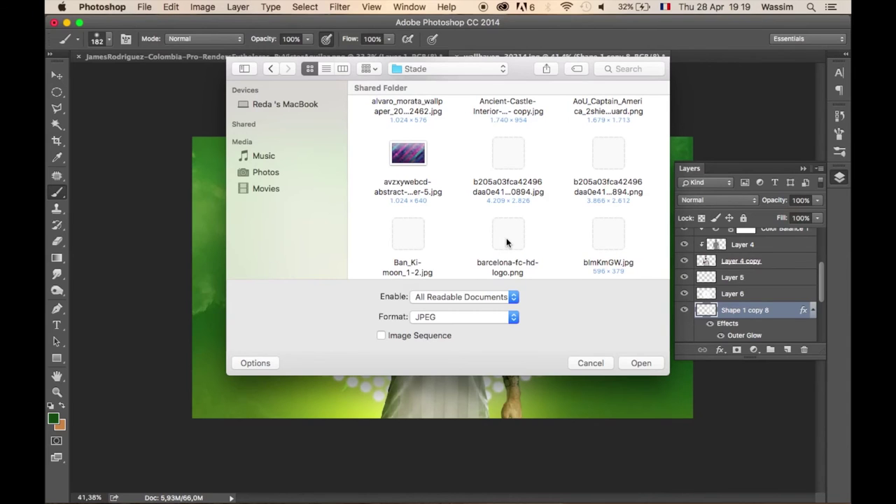
pyautogui.scroll(-2, 506, 237)
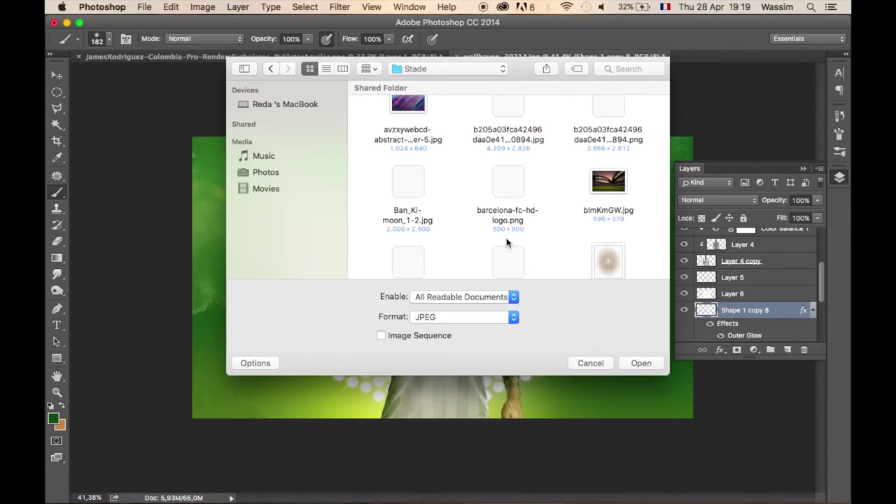
pyautogui.scroll(-2, 578, 250)
pyautogui.scroll(-1, 560, 231)
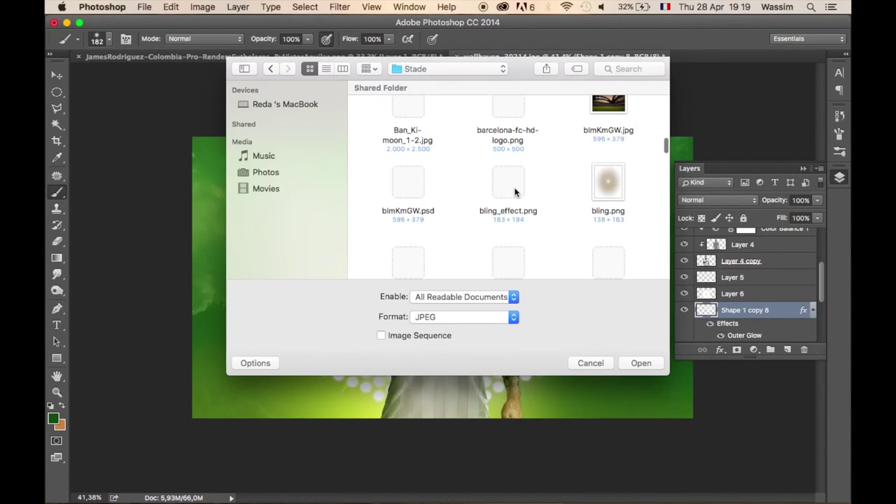
pyautogui.click(514, 192)
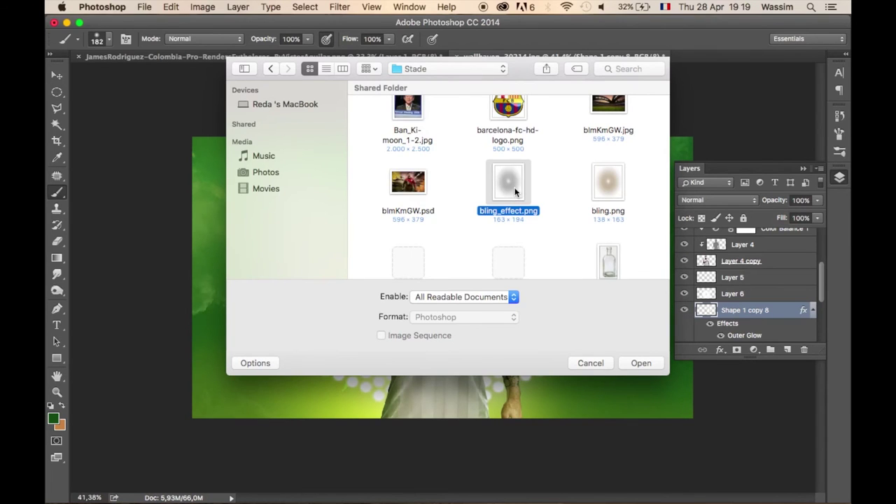
pyautogui.scroll(-3, 514, 191)
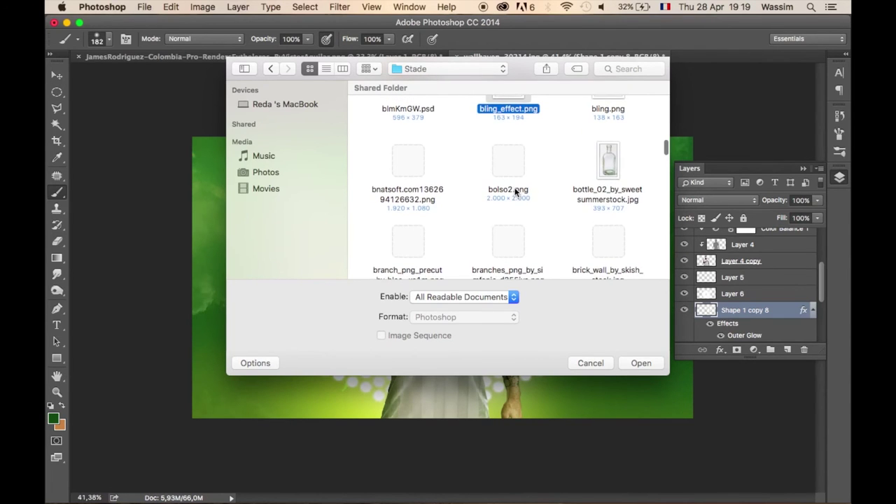
pyautogui.scroll(1, 515, 191)
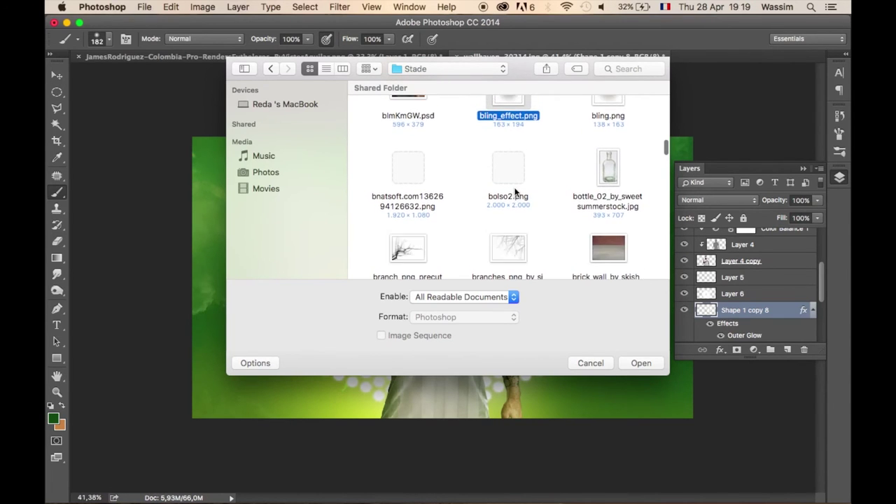
pyautogui.scroll(-1, 514, 191)
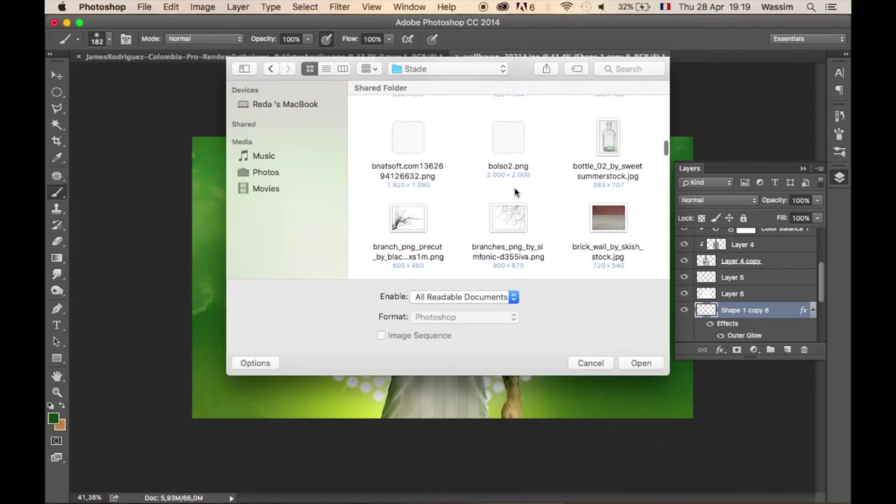
pyautogui.scroll(-1, 515, 191)
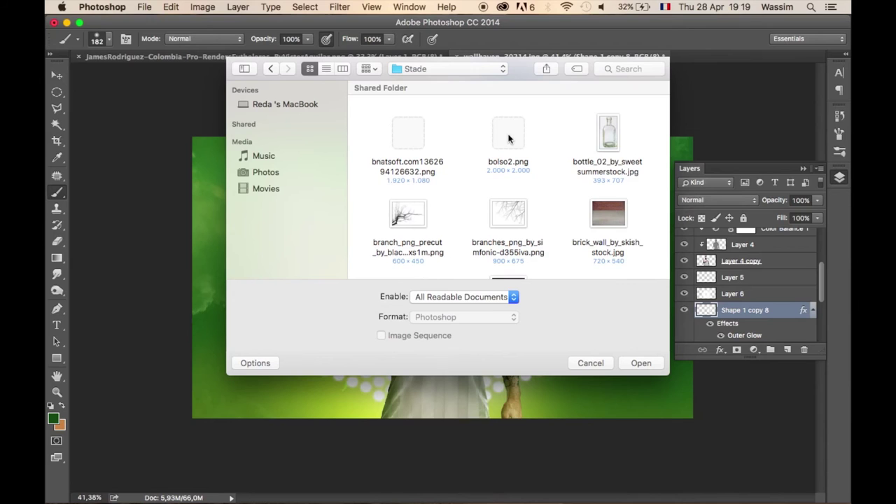
pyautogui.scroll(5, 508, 139)
pyautogui.scroll(-10, 509, 139)
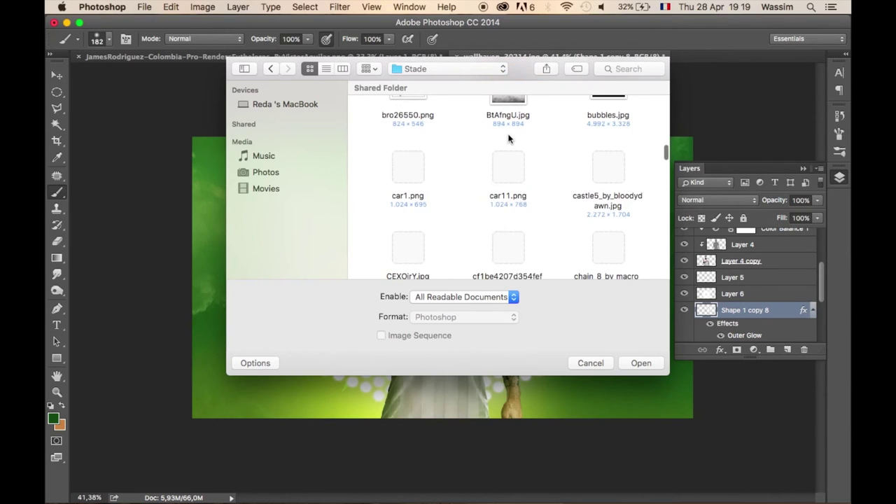
pyautogui.scroll(1, 509, 139)
pyautogui.scroll(-3, 508, 139)
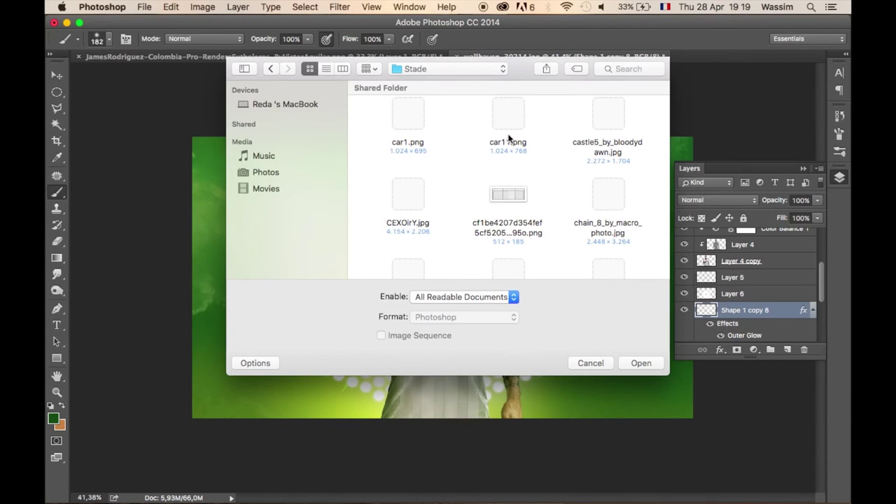
pyautogui.scroll(3, 509, 139)
pyautogui.scroll(4, 509, 139)
pyautogui.scroll(2, 509, 139)
pyautogui.click(508, 137)
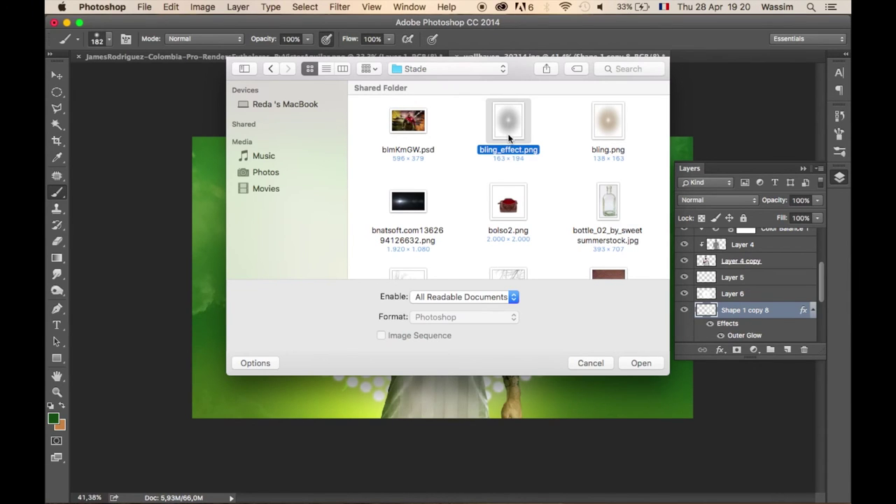
# Add the bnatsoft light flare and clouds_014 images, then open all four files.
pyautogui.scroll(-1, 435, 203)
pyautogui.click(423, 177)
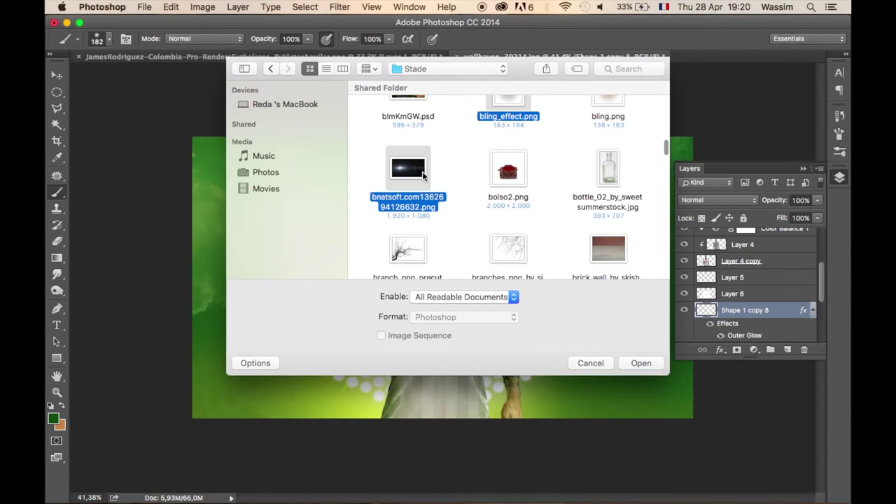
pyautogui.scroll(-5, 423, 176)
pyautogui.scroll(-5, 423, 175)
pyautogui.scroll(-5, 423, 177)
pyautogui.scroll(5, 423, 177)
pyautogui.scroll(-7, 423, 176)
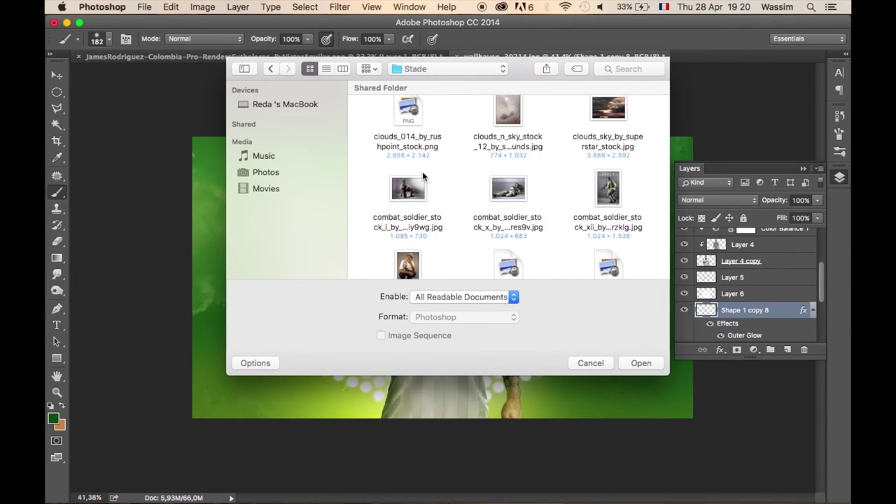
pyautogui.scroll(-5, 423, 176)
pyautogui.scroll(-2, 423, 177)
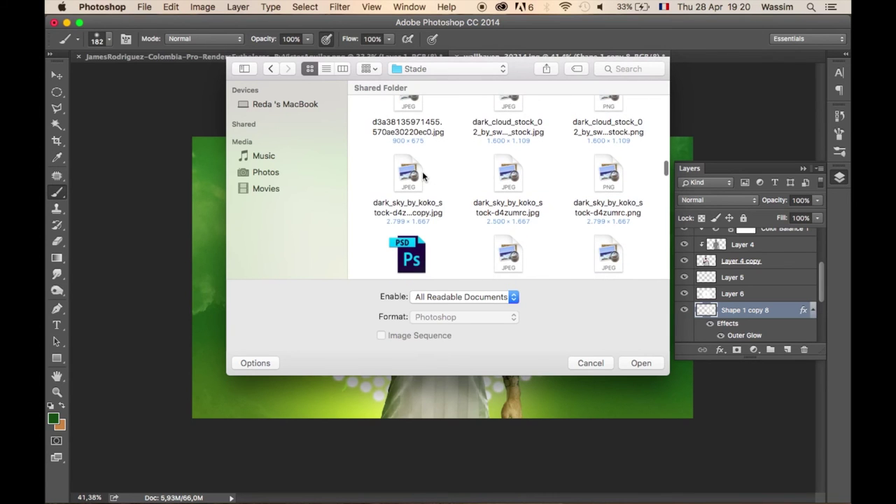
pyautogui.scroll(3, 423, 176)
pyautogui.scroll(3, 422, 177)
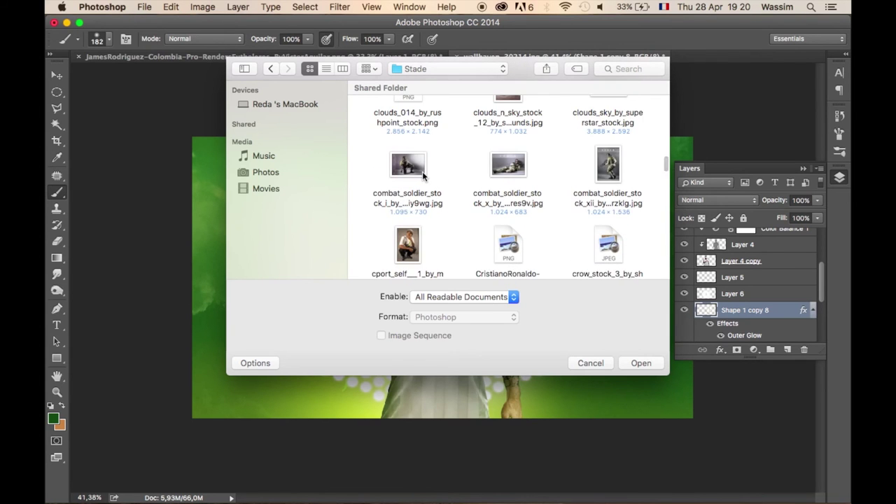
pyautogui.scroll(2, 422, 176)
pyautogui.scroll(3, 423, 176)
pyautogui.scroll(3, 423, 176)
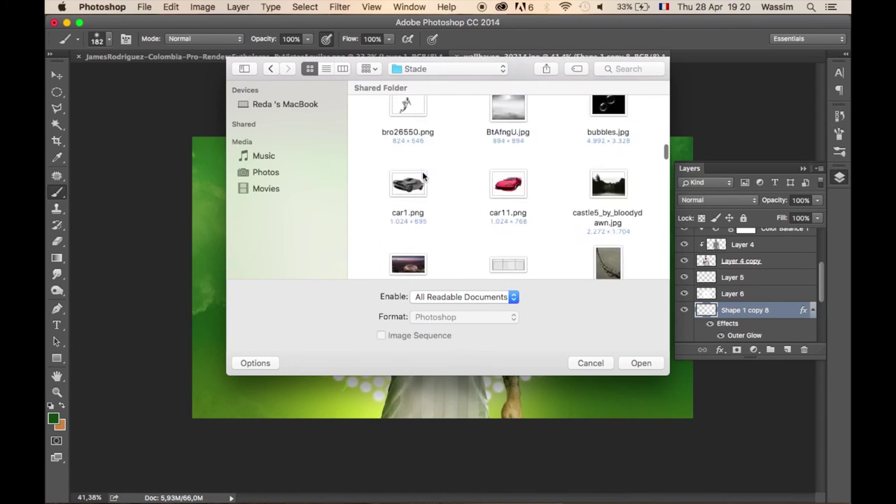
pyautogui.scroll(2, 423, 177)
pyautogui.click(423, 174)
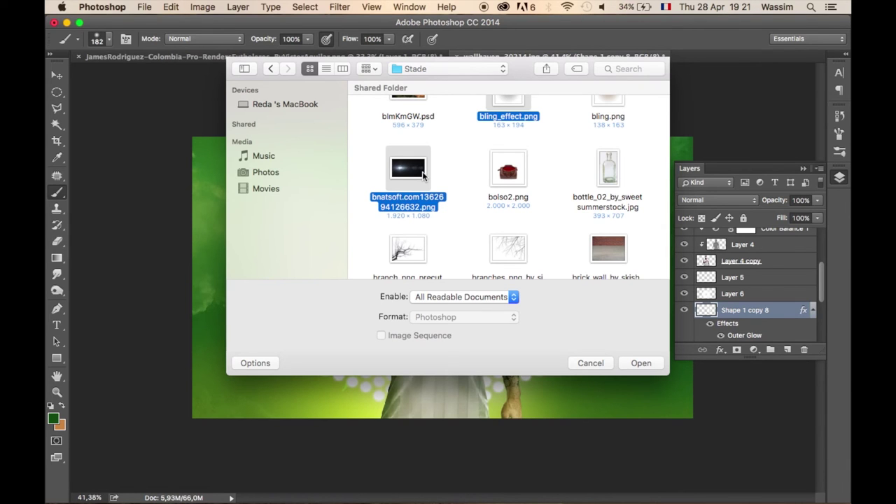
pyautogui.scroll(-5, 423, 175)
pyautogui.scroll(-3, 423, 175)
pyautogui.scroll(-3, 423, 175)
pyautogui.scroll(-3, 423, 175)
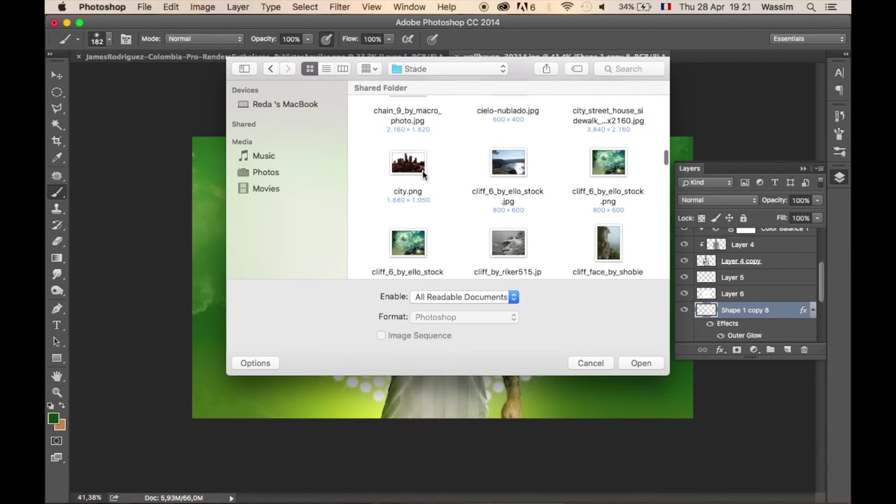
pyautogui.scroll(-1, 422, 173)
pyautogui.scroll(-5, 423, 174)
pyautogui.scroll(-1, 423, 175)
pyautogui.scroll(-1, 423, 175)
pyautogui.scroll(-2, 423, 172)
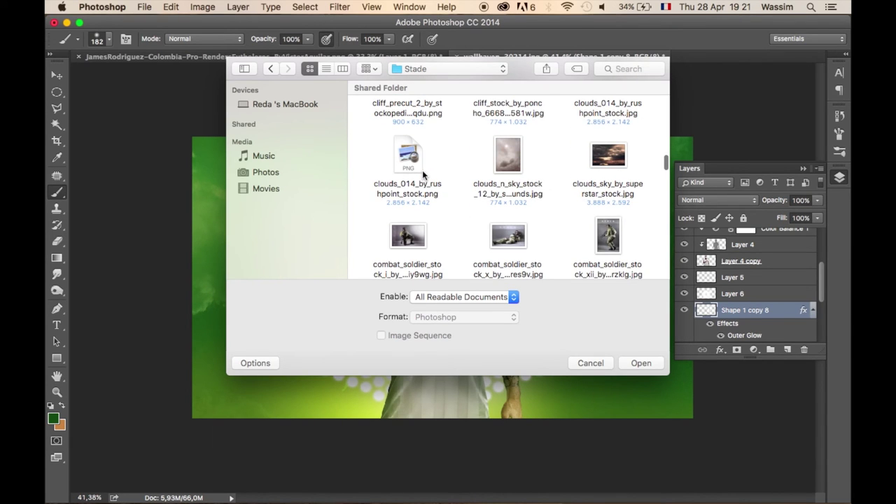
pyautogui.click(405, 154)
pyautogui.scroll(-1, 405, 154)
pyautogui.scroll(-4, 405, 154)
pyautogui.scroll(3, 405, 157)
pyautogui.scroll(-3, 405, 157)
pyautogui.scroll(-3, 405, 157)
pyautogui.scroll(1, 405, 157)
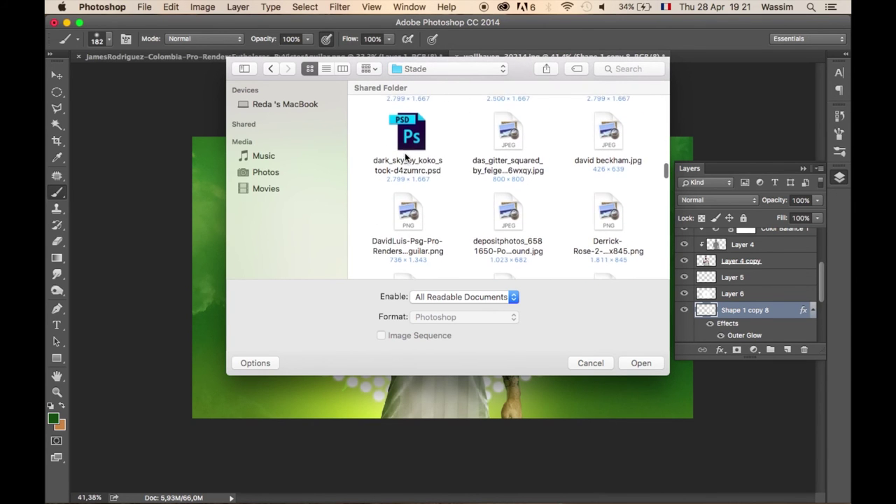
pyautogui.scroll(-2, 405, 154)
pyautogui.scroll(-4, 405, 153)
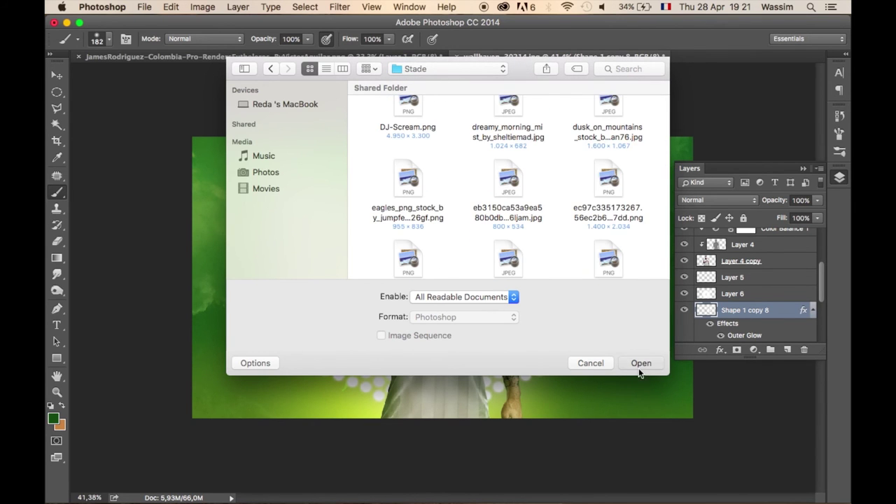
pyautogui.click(639, 368)
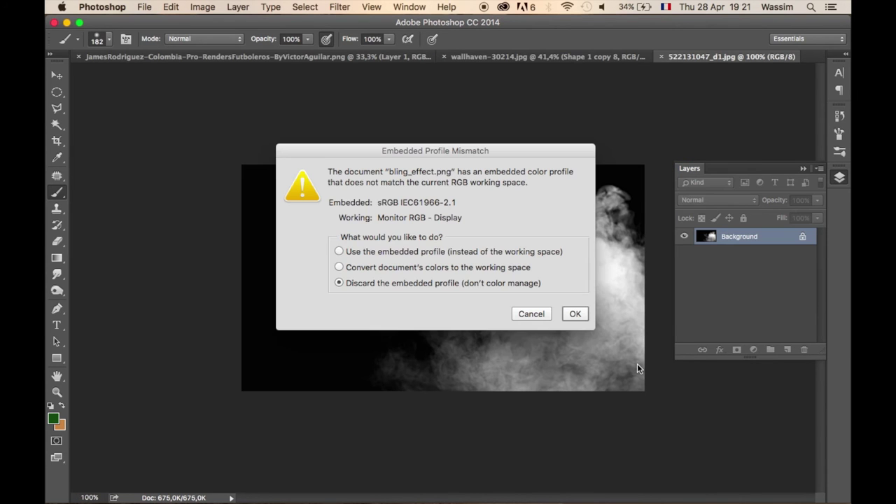
# Discard the embedded colour profile, close the clouds image, and drag the image into the green poster.
pyautogui.press('Return')
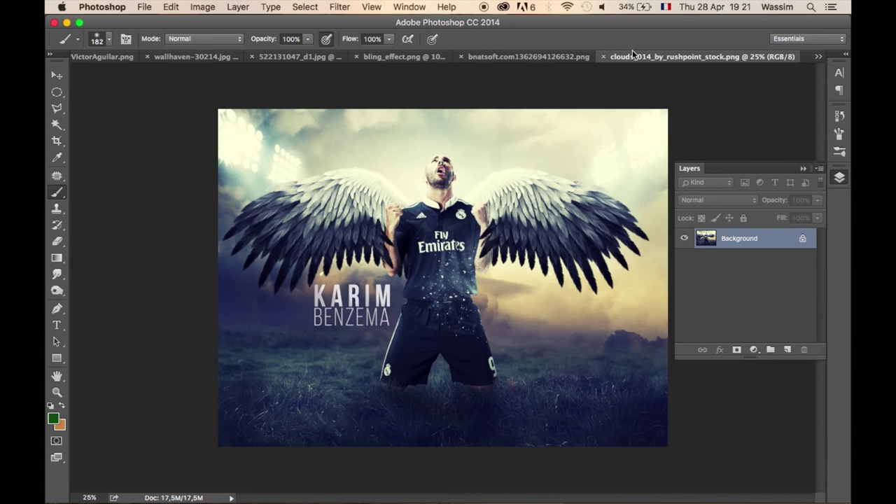
pyautogui.click(605, 58)
pyautogui.press('v')
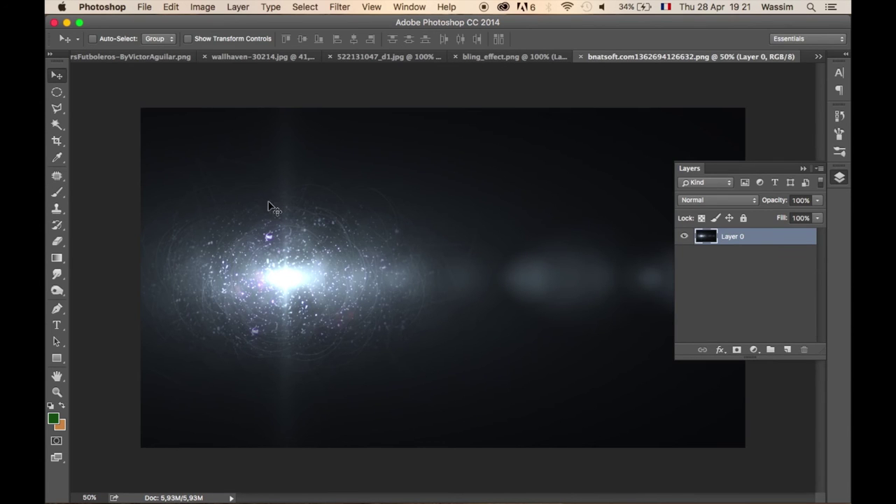
pyautogui.click(149, 57)
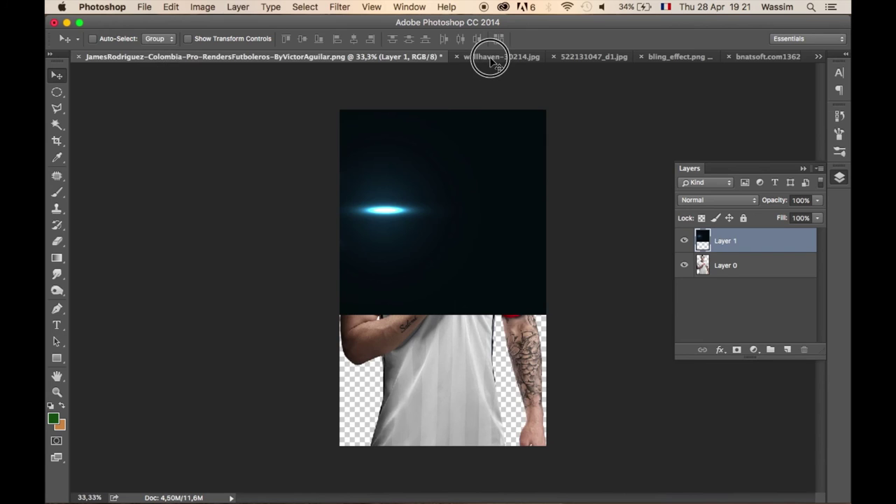
pyautogui.click(490, 56)
pyautogui.moveTo(460, 168); pyautogui.dragTo(394, 168)
# Set Layer 11 to Screen blend mode and darken it with Levels black input 48.
pyautogui.click(718, 200)
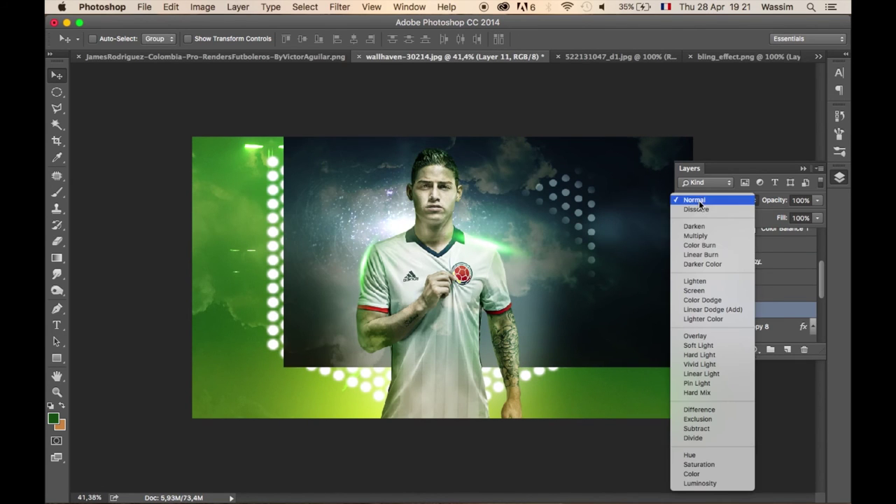
pyautogui.click(713, 293)
pyautogui.press('x')
pyautogui.press('super+l')
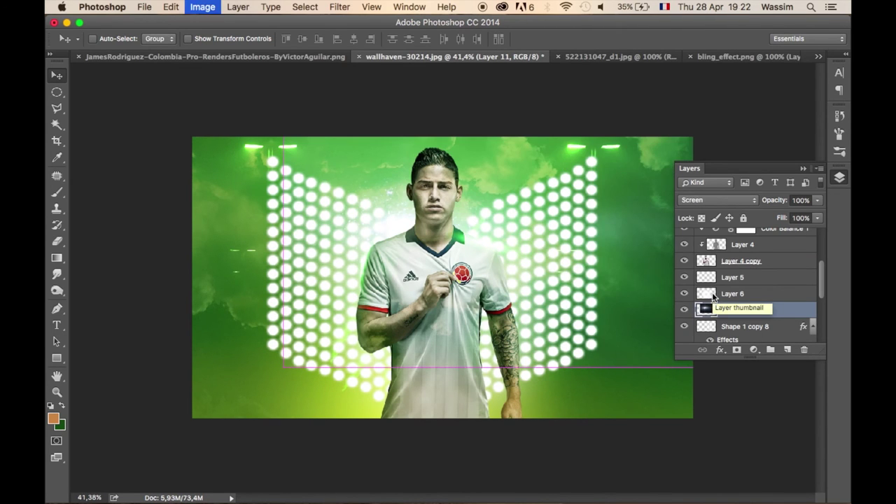
pyautogui.moveTo(518, 225); pyautogui.dragTo(519, 225)
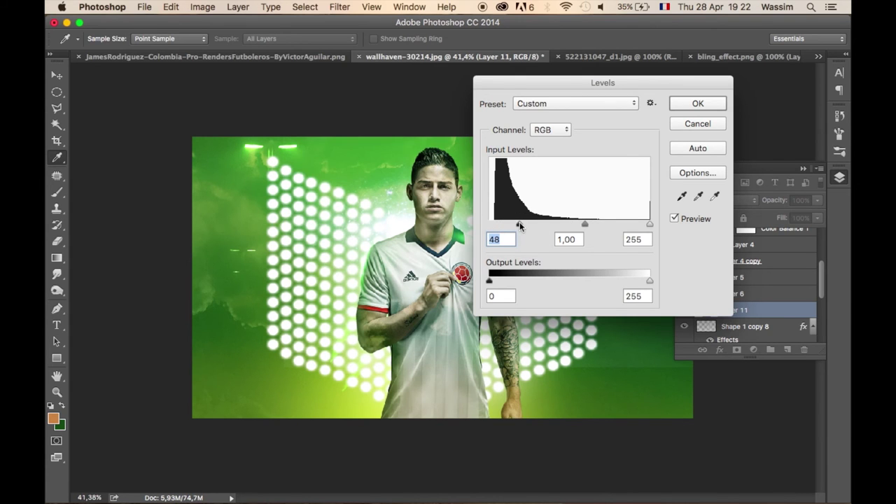
pyautogui.press('Return')
# Apply a 9,5 px Gaussian Blur to Layer 11 and reposition it behind the player.
pyautogui.click(340, 7)
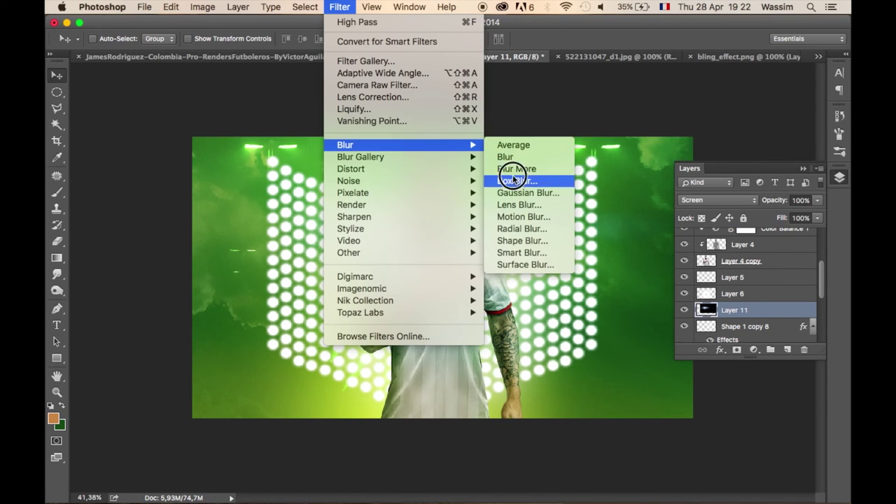
pyautogui.click(521, 196)
pyautogui.moveTo(669, 270); pyautogui.dragTo(647, 271)
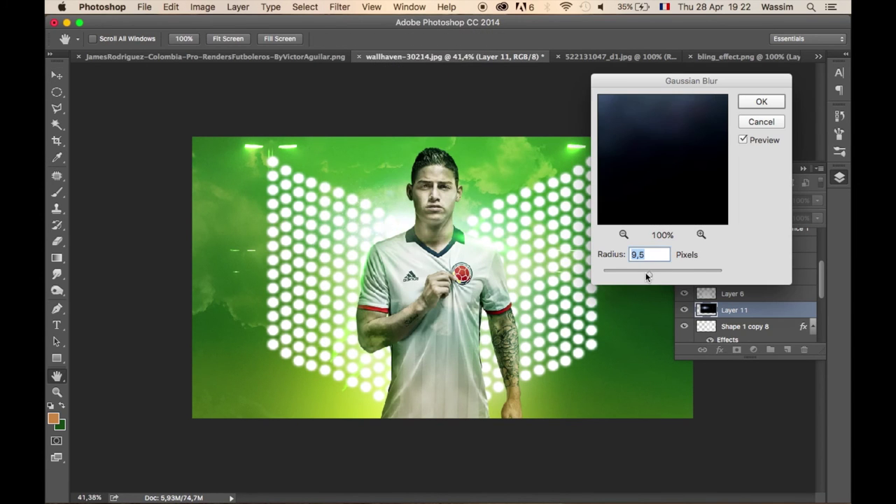
pyautogui.press('Return')
pyautogui.press('v')
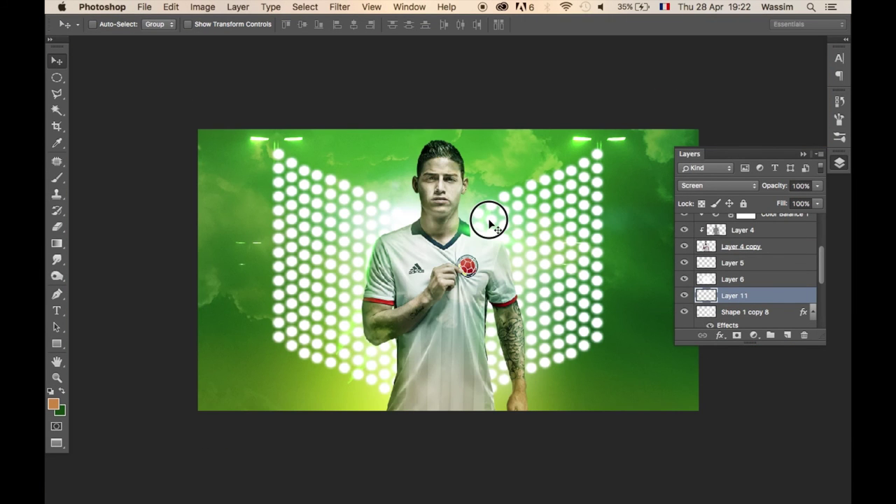
pyautogui.moveTo(491, 223); pyautogui.dragTo(486, 214)
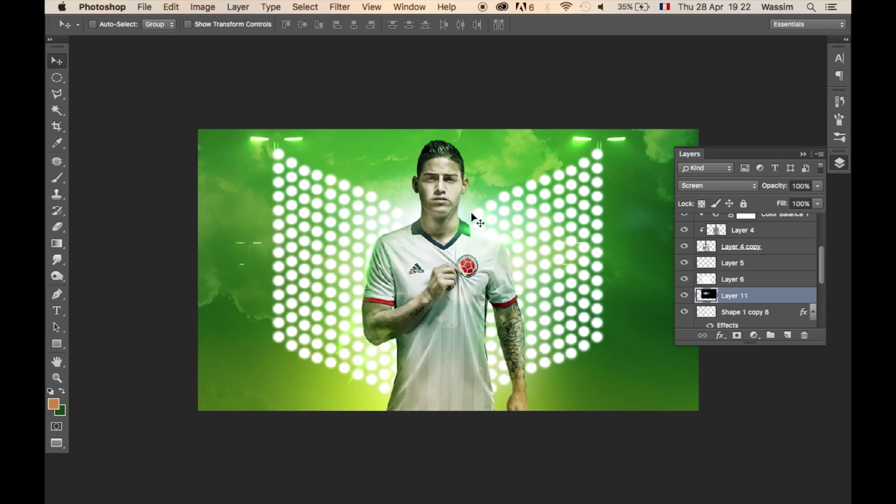
pyautogui.hotkey('ctrl', '0')
# Clip Layer 12 to the layer below and paint soft white glow on the player's neck and shirt edge.
pyautogui.click(741, 247)
pyautogui.click(787, 335)
pyautogui.press('b')
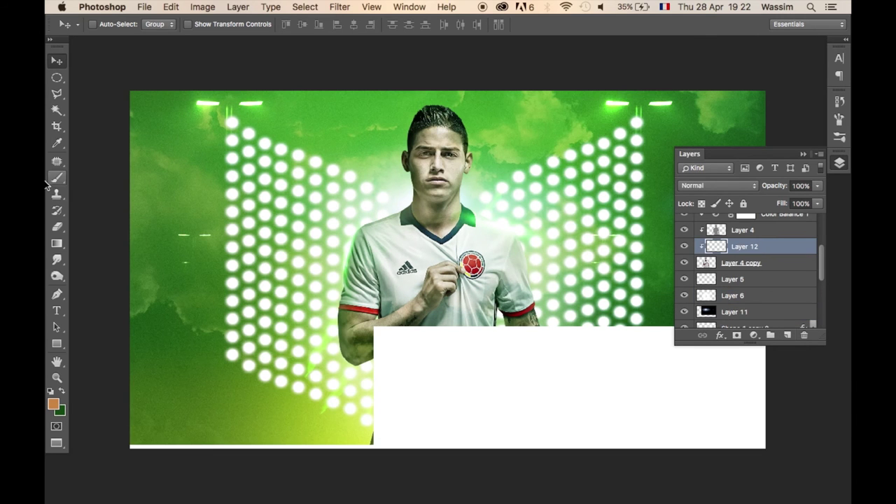
pyautogui.click(57, 178)
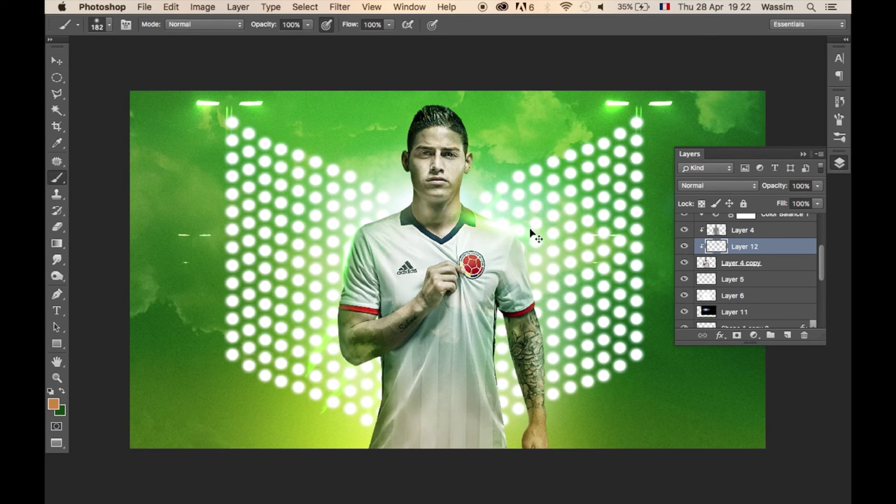
pyautogui.moveTo(419, 203); pyautogui.dragTo(392, 210)
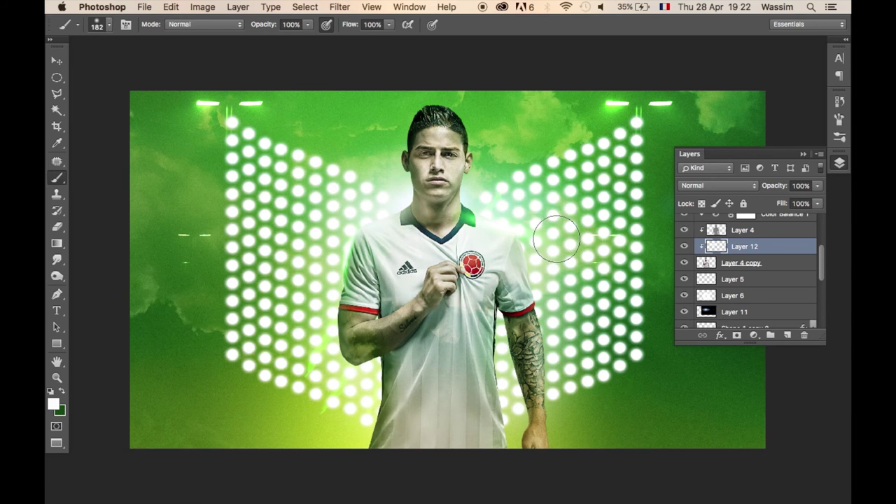
pyautogui.rightClick(490, 199)
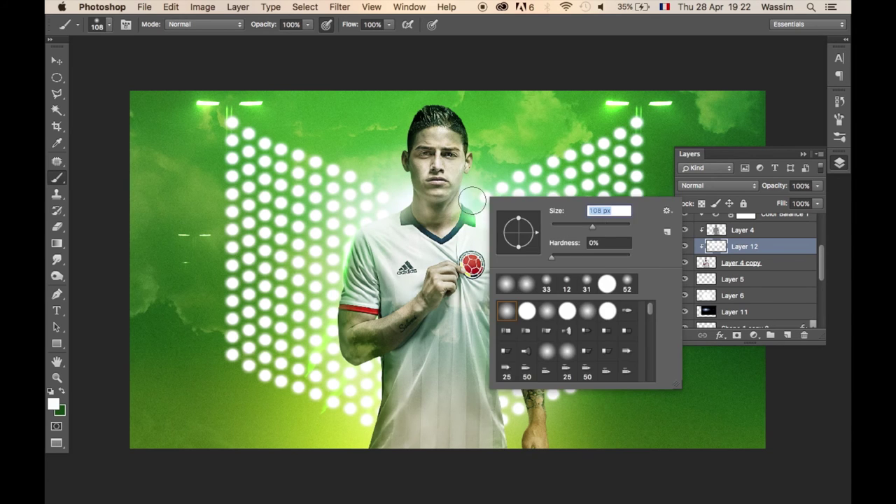
pyautogui.press('Return')
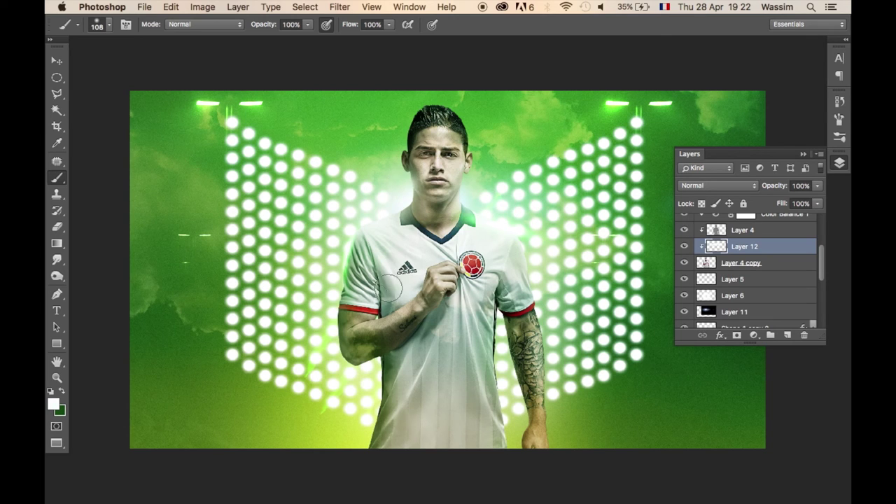
pyautogui.moveTo(382, 315); pyautogui.dragTo(433, 326)
pyautogui.hotkey('ctrl', 'z')
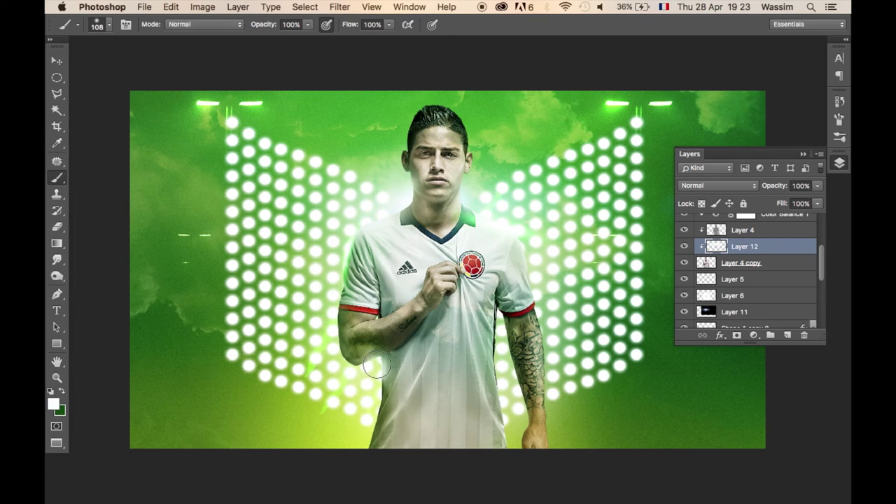
pyautogui.click(497, 324)
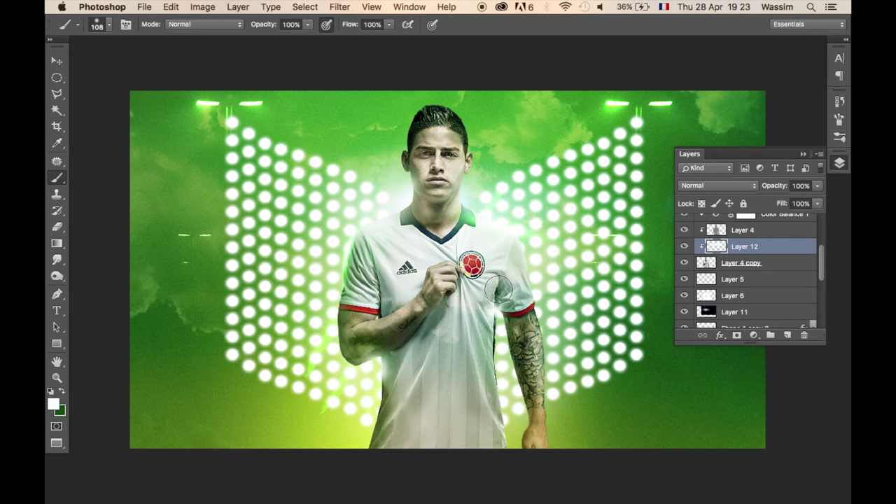
# Return to Standard Screen Mode and drag the smoke photo into the poster along the bottom as Layer 13.
pyautogui.click(62, 443)
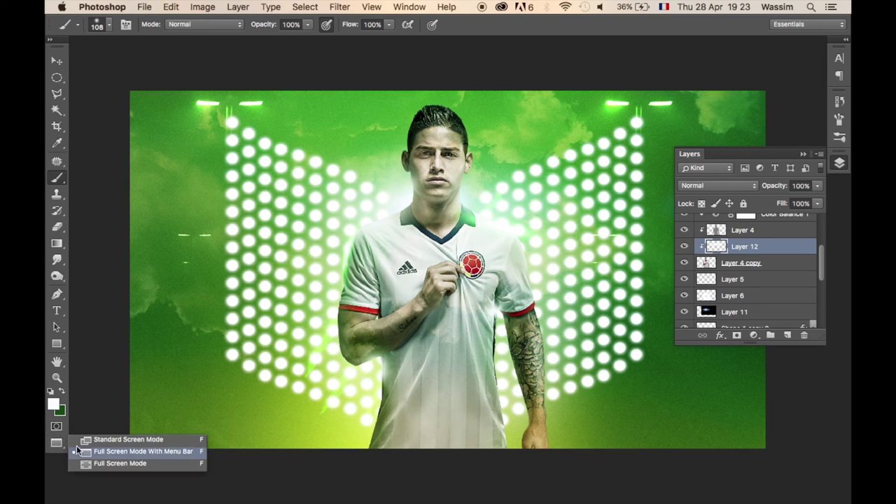
pyautogui.click(105, 439)
pyautogui.scroll(-5, 408, 330)
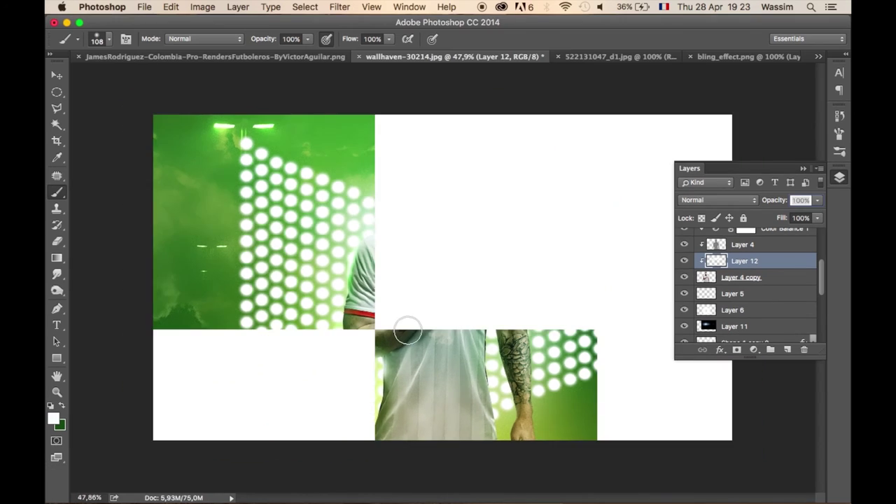
pyautogui.click(578, 56)
pyautogui.press('v')
pyautogui.moveTo(424, 168)
pyautogui.mouseDown()
pyautogui.moveTo(469, 378)
pyautogui.moveTo(495, 410)
pyautogui.mouseUp()
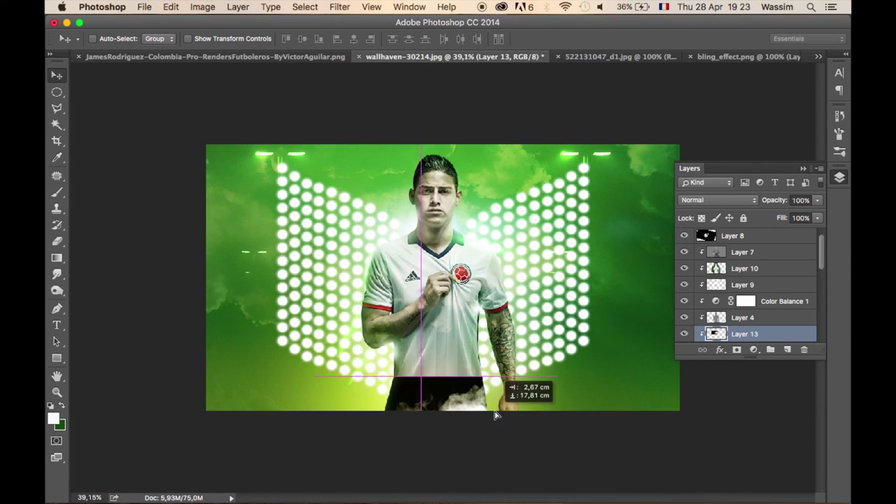
# Screen-blend the smoke layer below Layer 8, enlarge it to 327% and place it at the bottom.
pyautogui.click(736, 200)
pyautogui.click(726, 292)
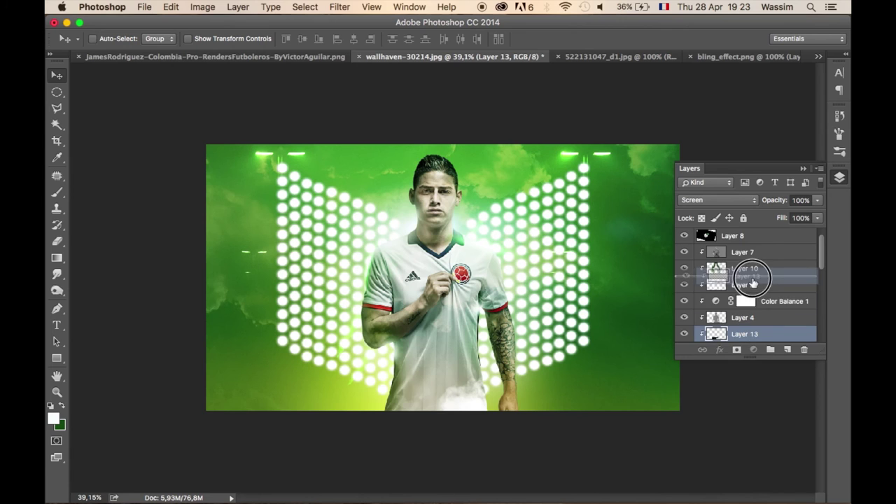
pyautogui.moveTo(750, 338); pyautogui.dragTo(762, 255)
pyautogui.hotkey('ctrl', 't')
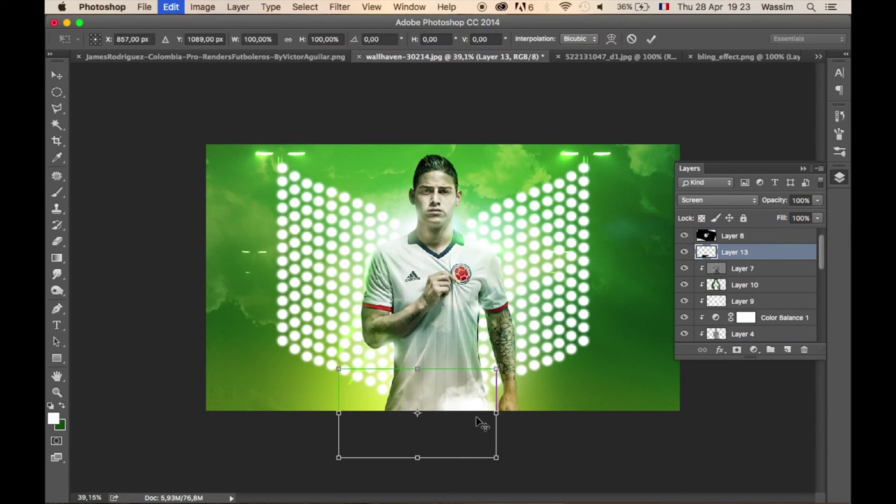
pyautogui.moveTo(307, 40)
pyautogui.mouseDown()
pyautogui.moveTo(449, 382)
pyautogui.moveTo(357, 343)
pyautogui.moveTo(354, 350)
pyautogui.moveTo(371, 328)
pyautogui.mouseUp()
pyautogui.press('Return')
pyautogui.moveTo(516, 395)
pyautogui.mouseDown()
pyautogui.moveTo(451, 430)
pyautogui.moveTo(468, 438)
pyautogui.mouseUp()
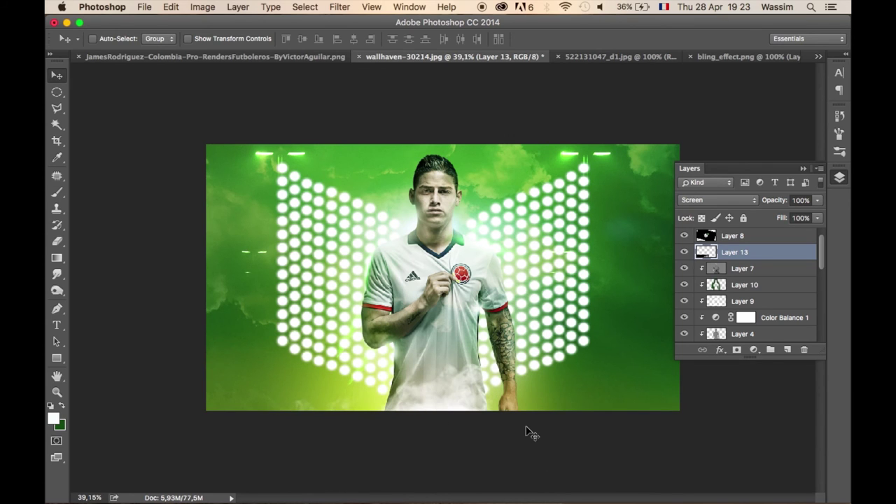
# Add two smoke copies, one rotated about 17 degrees, spread along the bottom edge.
pyautogui.keyDown('alt'); pyautogui.moveTo(476, 391); pyautogui.dragTo(556, 420); pyautogui.keyUp('alt')
pyautogui.hotkey('ctrl', 't')
pyautogui.moveTo(566, 336); pyautogui.dragTo(612, 357)
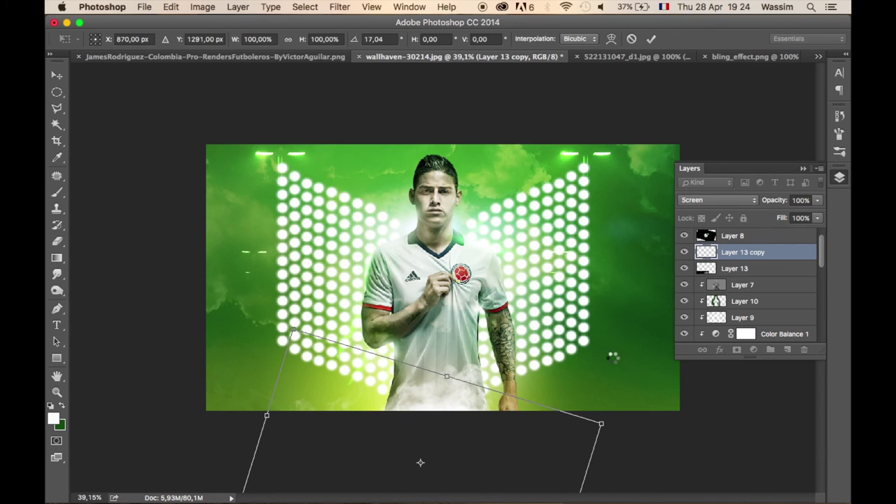
pyautogui.doubleClick(488, 441)
pyautogui.keyDown('alt'); pyautogui.moveTo(488, 444); pyautogui.dragTo(488, 414); pyautogui.keyUp('alt')
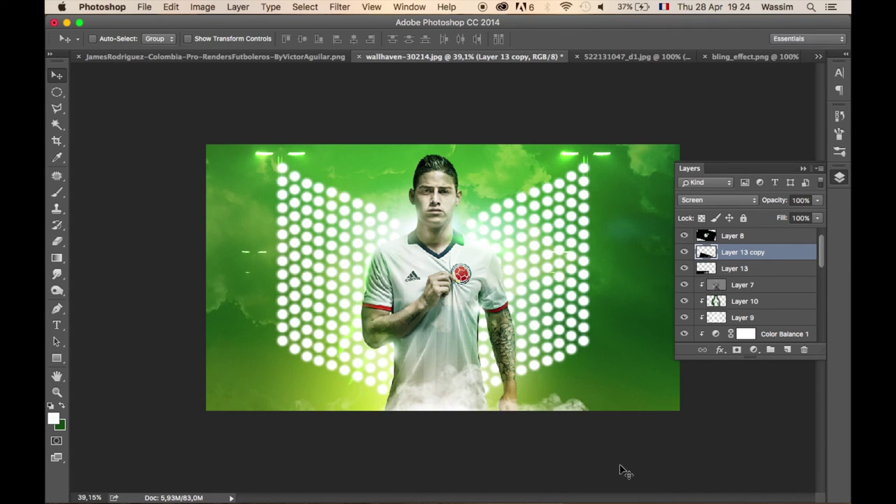
pyautogui.moveTo(642, 432); pyautogui.dragTo(628, 488)
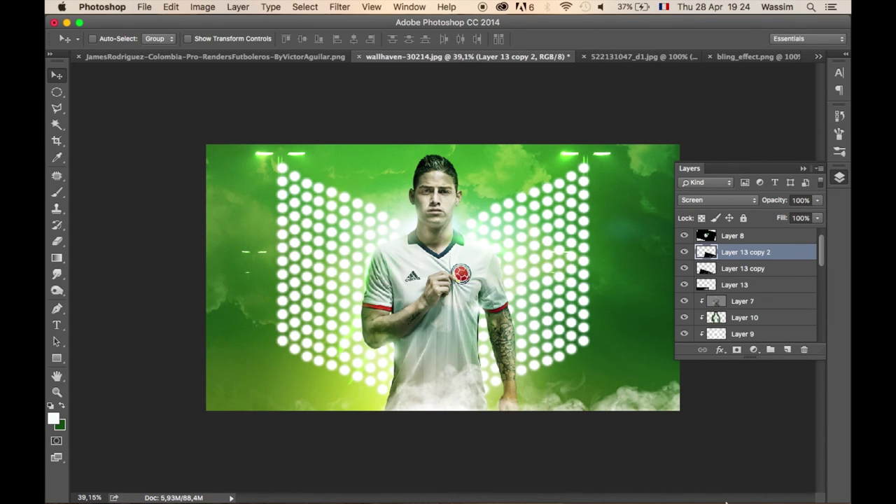
pyautogui.moveTo(628, 488); pyautogui.dragTo(648, 471)
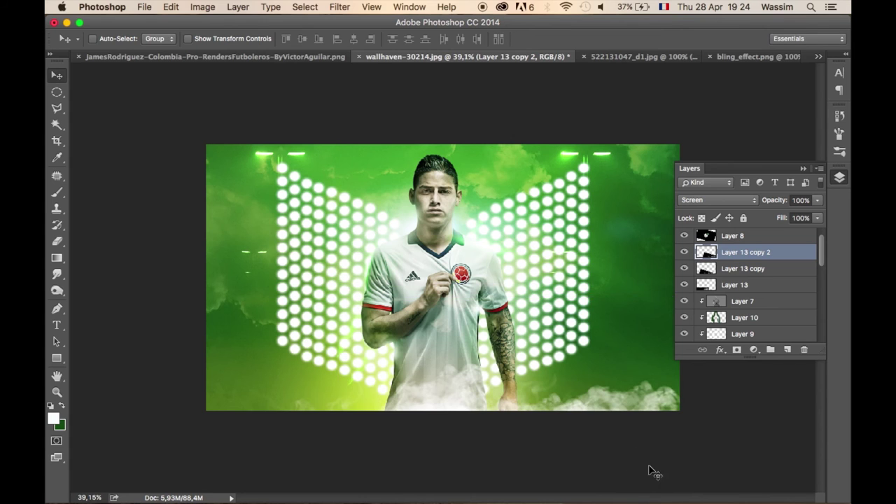
# Darken the shadows of smoke Layer 13 copy 2 with Levels.
pyautogui.hotkey('ctrl', 'l')
pyautogui.moveTo(489, 224); pyautogui.dragTo(497, 224)
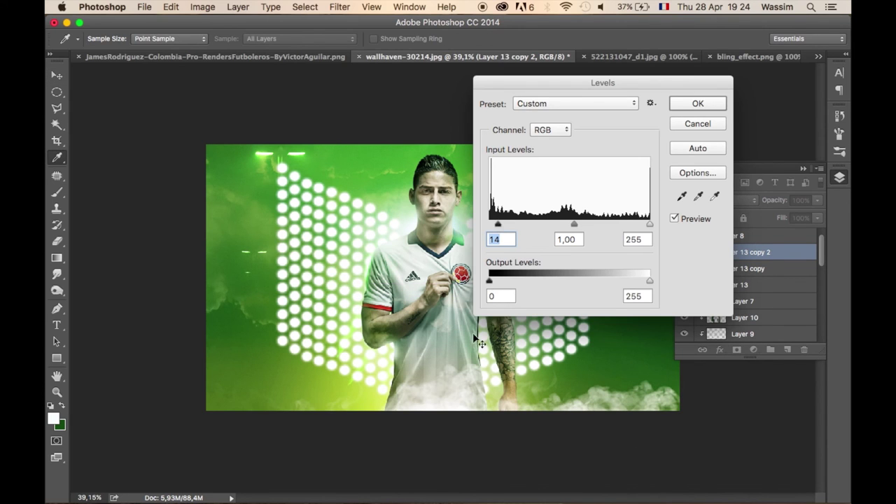
pyautogui.press('Return')
# Add smoke copy Layer 13 copy 3, then bring up the 522131047_d1.jpg photo.
pyautogui.press('v')
pyautogui.moveTo(468, 397)
pyautogui.mouseDown()
pyautogui.moveTo(308, 413)
pyautogui.moveTo(430, 444)
pyautogui.moveTo(427, 411)
pyautogui.mouseUp()
pyautogui.click(630, 57)
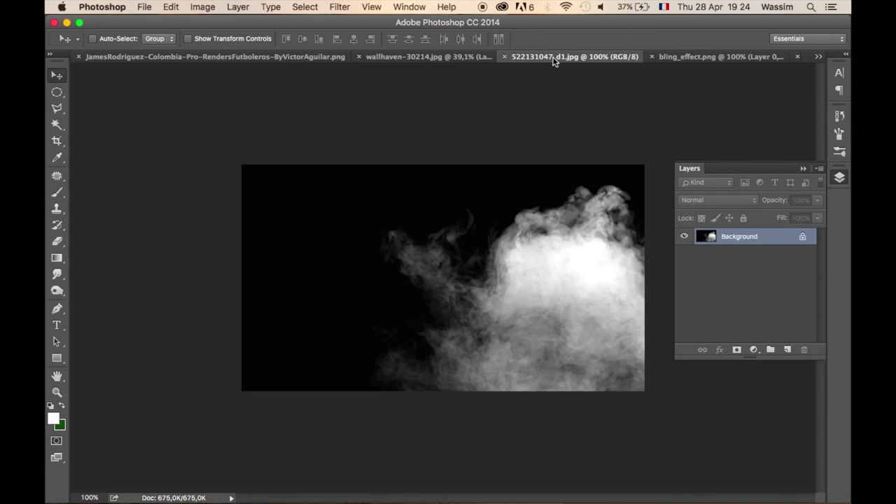
# Close the smoke photo and return to the poster document.
pyautogui.click(505, 57)
pyautogui.click(616, 57)
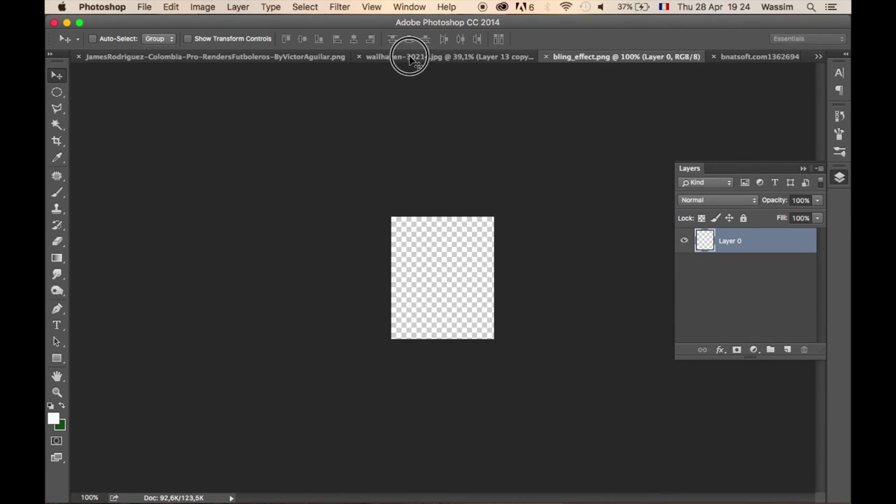
pyautogui.click(413, 57)
# Paste the light image as a Screen-blended layer placed near the player's head.
pyautogui.press('cmd+v')
pyautogui.click(705, 201)
pyautogui.click(706, 289)
pyautogui.press('cmd+t')
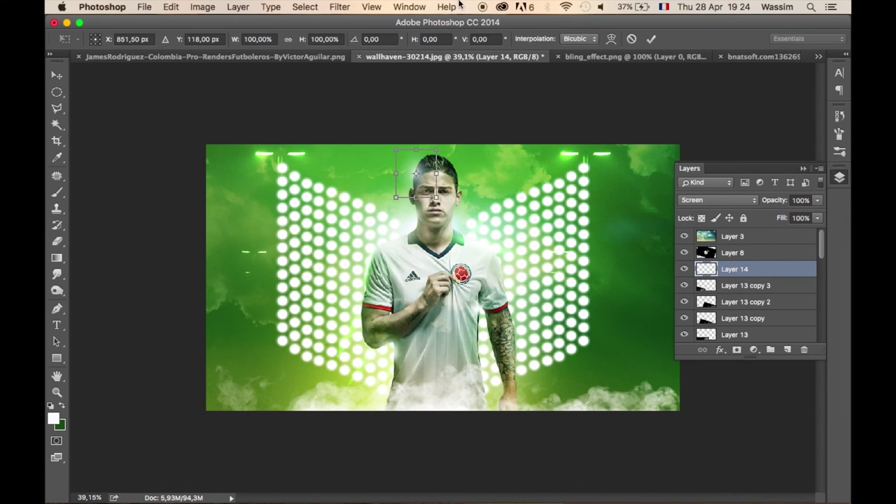
pyautogui.press('Return')
pyautogui.moveTo(420, 199)
pyautogui.mouseDown()
pyautogui.moveTo(424, 225)
pyautogui.moveTo(471, 229)
pyautogui.moveTo(465, 221)
pyautogui.mouseUp()
# Open the general Preferences and close them without changes.
pyautogui.press('cmd+k')
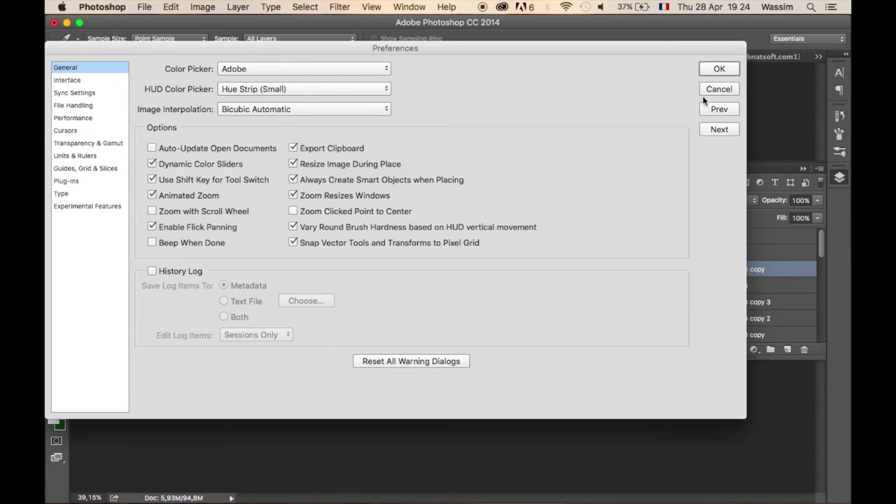
pyautogui.click(716, 90)
pyautogui.scroll(3, 464, 182)
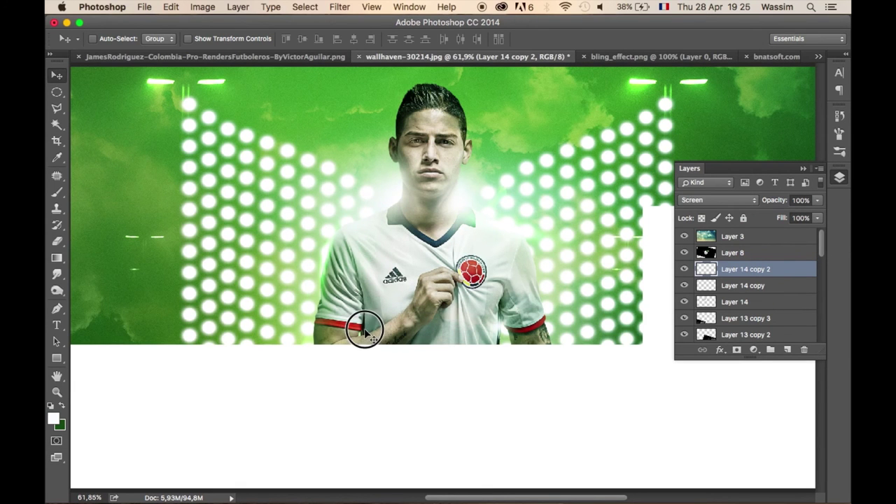
# Duplicate the light layer, spreading copies over the sleeve and down the body.
pyautogui.moveTo(365, 329); pyautogui.dragTo(394, 318)
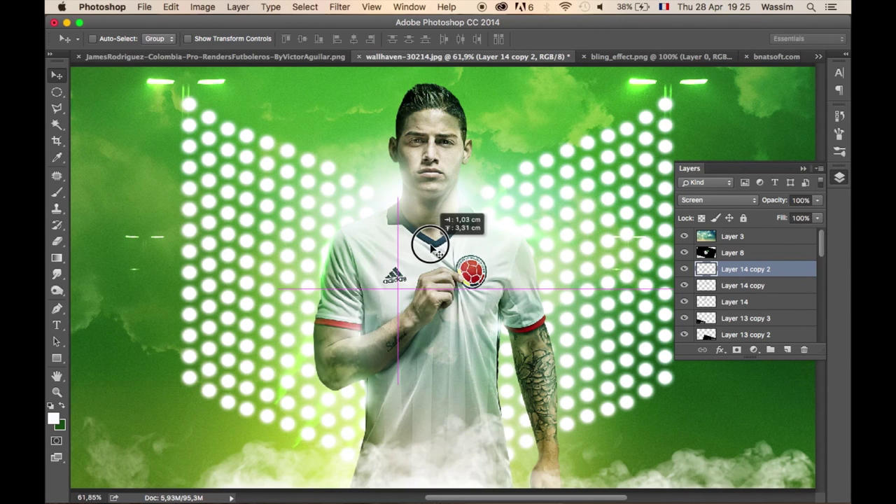
pyautogui.moveTo(393, 318); pyautogui.dragTo(438, 238)
pyautogui.moveTo(358, 354)
pyautogui.mouseDown()
pyautogui.moveTo(378, 403)
pyautogui.moveTo(370, 397)
pyautogui.moveTo(483, 350)
pyautogui.mouseUp()
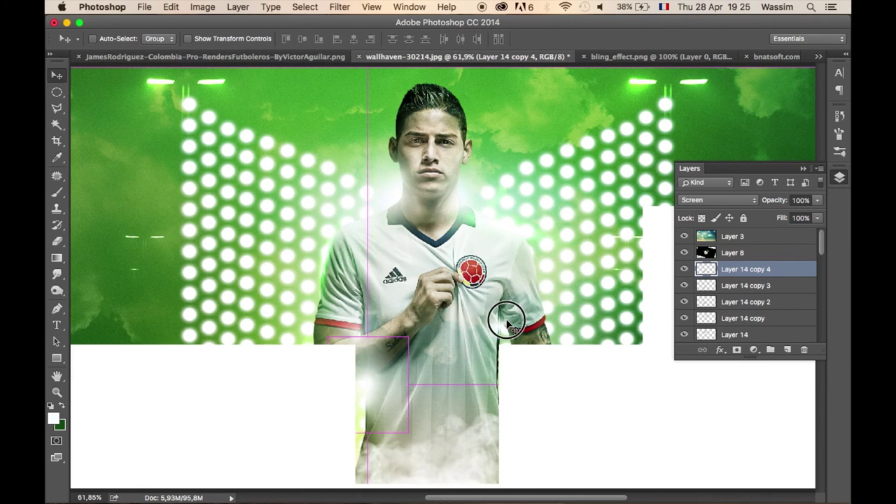
pyautogui.moveTo(507, 322); pyautogui.dragTo(510, 336)
pyautogui.scroll(-3, 511, 340)
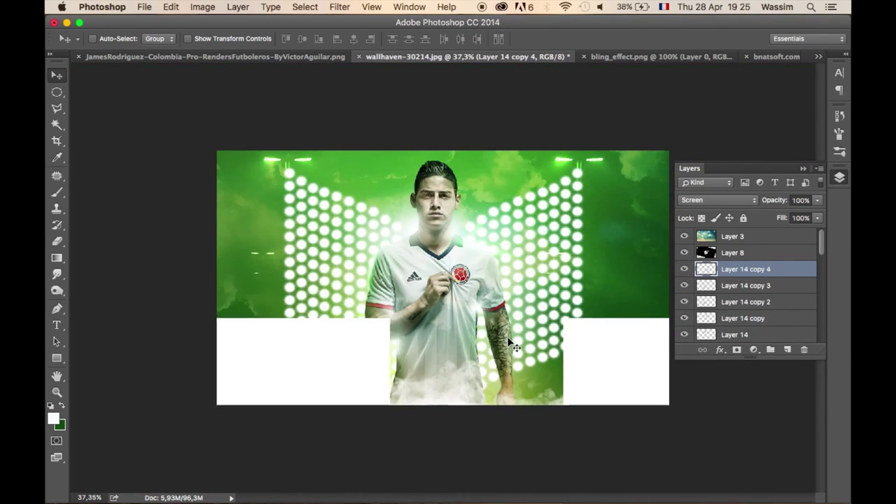
pyautogui.scroll(1, 510, 343)
# Stretch a glowing dot duplicate lower on the canvas and position another copy beneath it.
pyautogui.moveTo(494, 310); pyautogui.dragTo(511, 392)
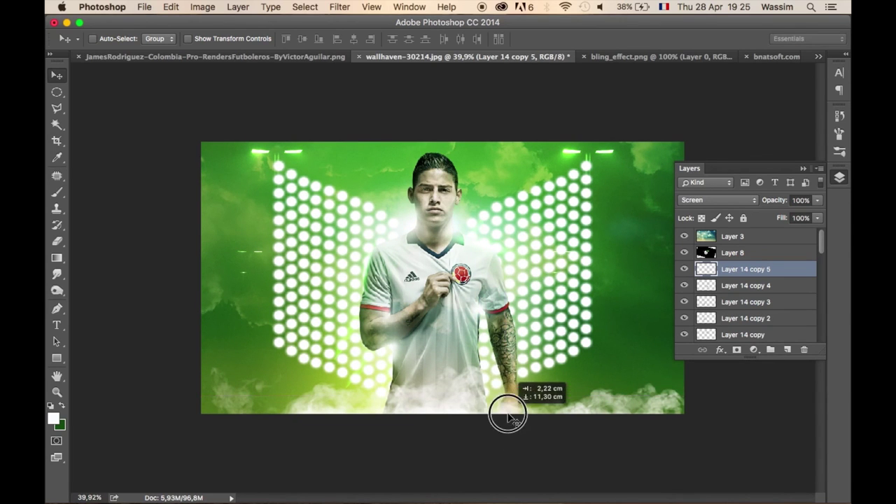
pyautogui.hotkey('ctrl', 'alt', 't')
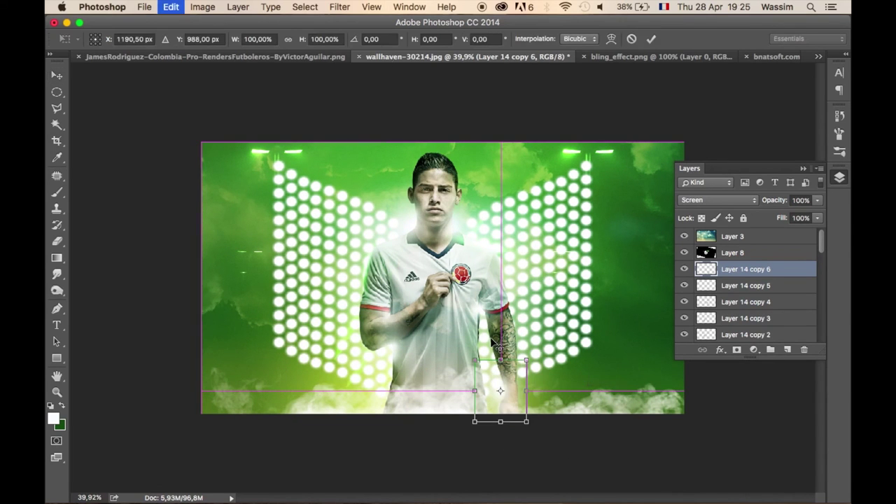
pyautogui.moveTo(310, 36); pyautogui.dragTo(411, 36)
pyautogui.press('Return')
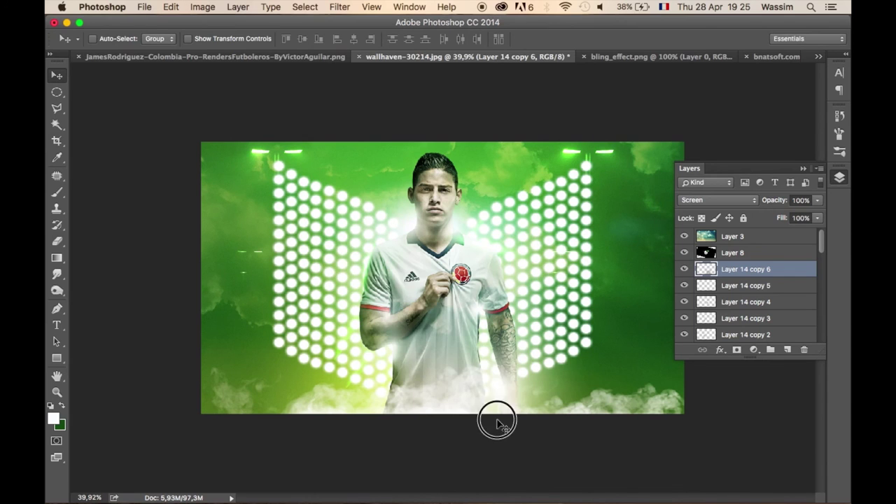
pyautogui.moveTo(496, 423); pyautogui.dragTo(460, 314)
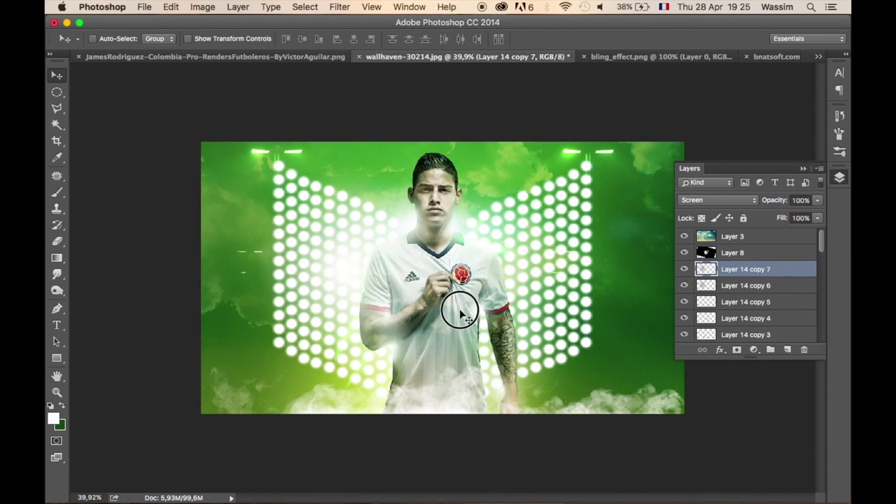
pyautogui.moveTo(460, 314); pyautogui.dragTo(510, 309)
# Add a new empty layer, Layer 15, above Layer 7.
pyautogui.scroll(1, 510, 309)
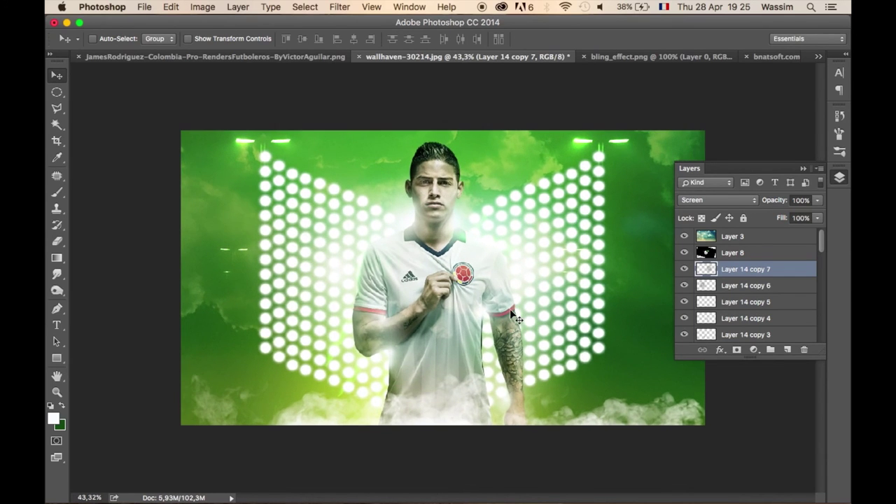
pyautogui.scroll(2, 490, 287)
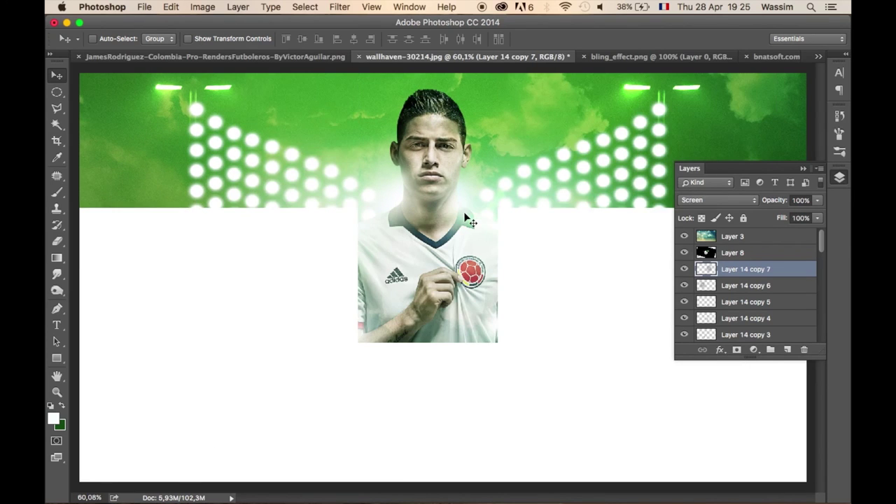
pyautogui.scroll(-3, 740, 313)
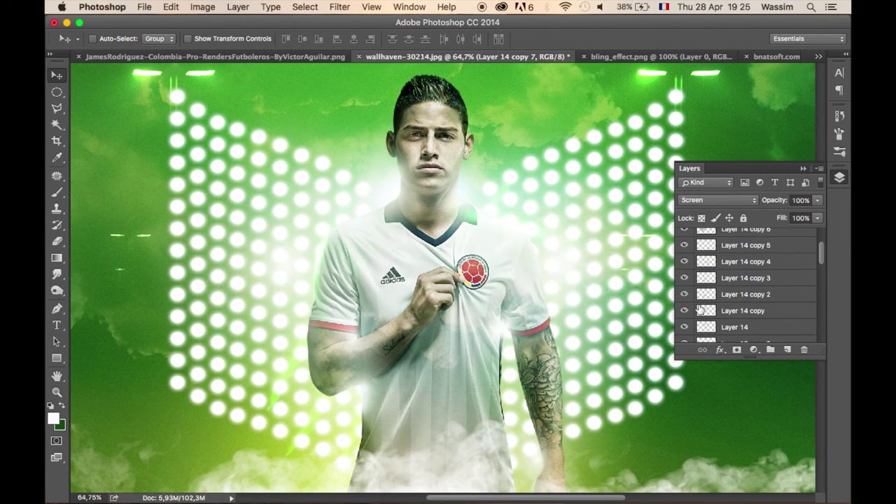
pyautogui.scroll(-3, 701, 310)
pyautogui.click(746, 297)
pyautogui.click(787, 349)
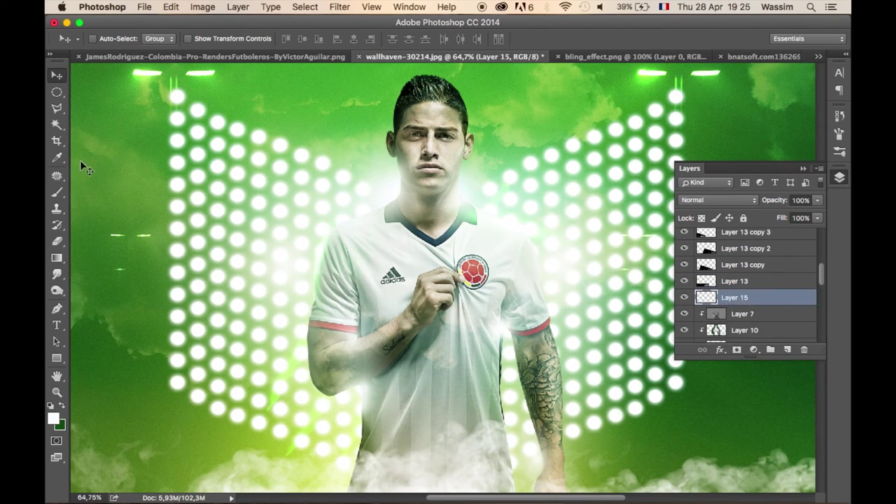
# Paint a soft white glow beside the player's head and clip it to Layer 7.
pyautogui.click(57, 192)
pyautogui.scroll(2, 413, 112)
pyautogui.moveTo(413, 121)
pyautogui.mouseDown()
pyautogui.moveTo(375, 146)
pyautogui.moveTo(382, 231)
pyautogui.moveTo(394, 129)
pyautogui.moveTo(448, 115)
pyautogui.mouseUp()
pyautogui.keyDown('alt'); pyautogui.click(740, 306); pyautogui.keyUp('alt')
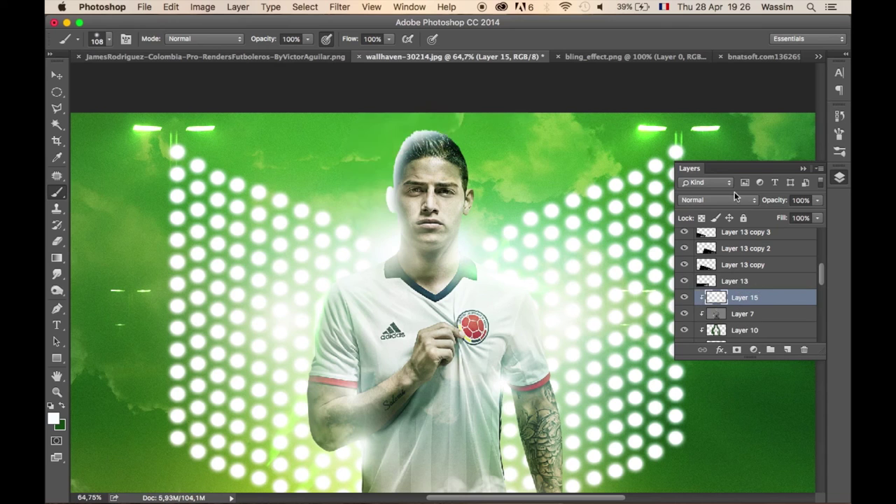
# Set the glow layer's opacity to 17%.
pyautogui.moveTo(767, 204); pyautogui.dragTo(761, 201)
pyautogui.click(760, 204)
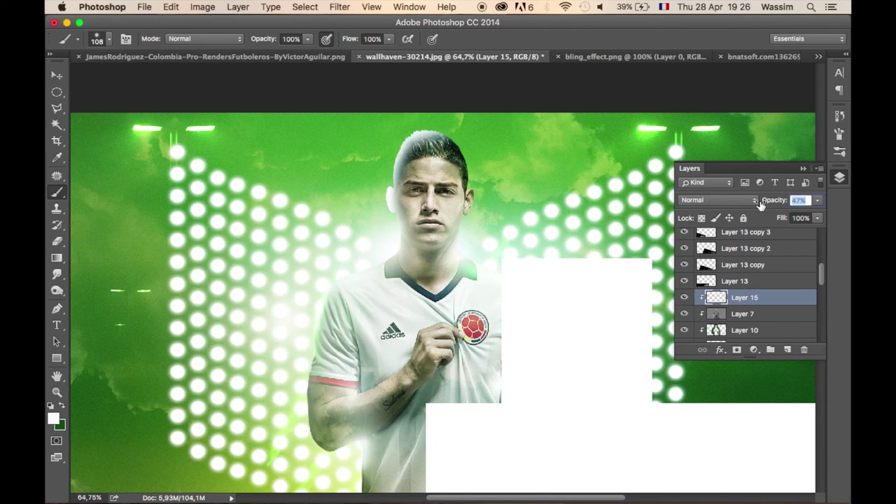
pyautogui.moveTo(770, 204); pyautogui.dragTo(765, 208)
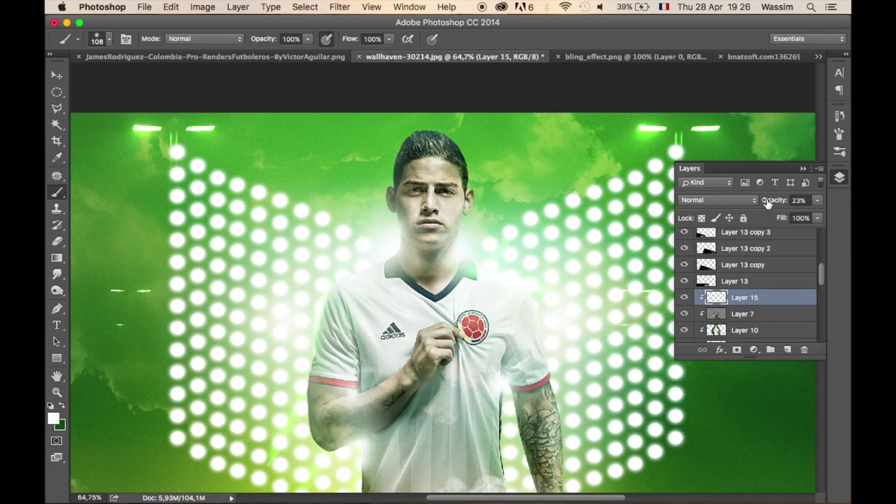
pyautogui.scroll(-2, 714, 242)
pyautogui.moveTo(770, 201); pyautogui.dragTo(783, 201)
pyautogui.scroll(-2, 624, 274)
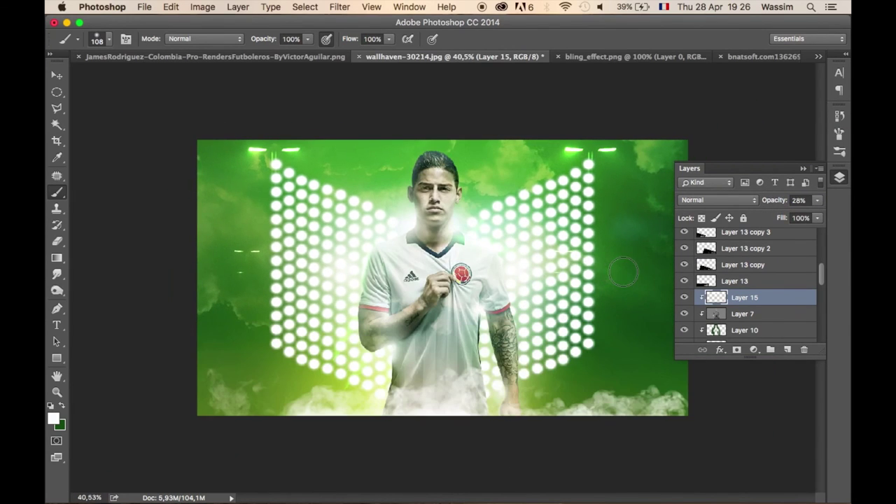
pyautogui.moveTo(777, 203); pyautogui.dragTo(770, 203)
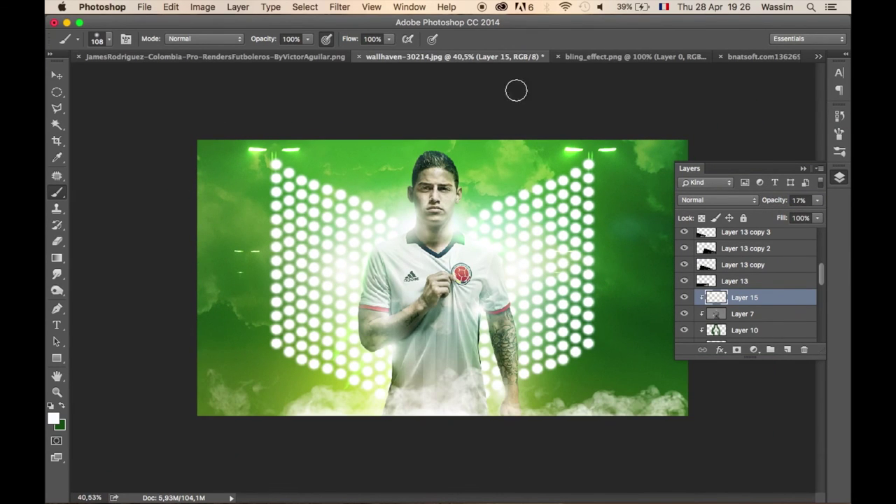
# Close the bling_effect and lens-flare images.
pyautogui.click(594, 57)
pyautogui.click(547, 57)
pyautogui.click(637, 57)
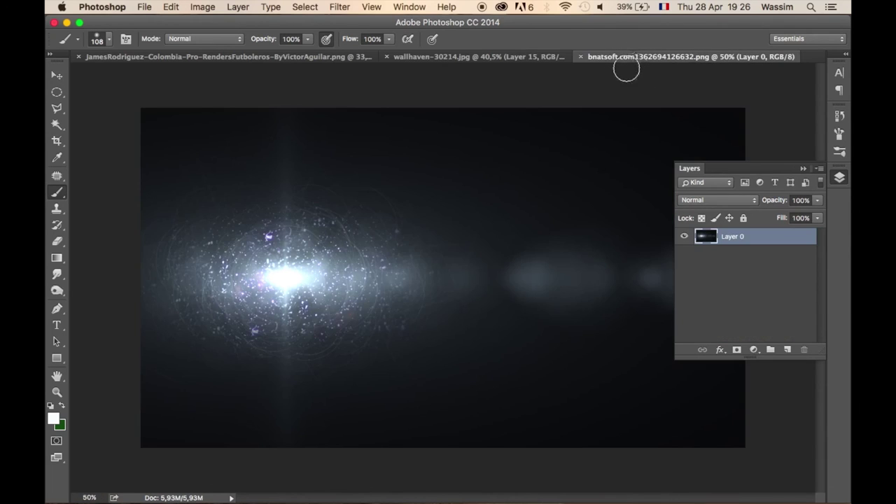
pyautogui.click(580, 57)
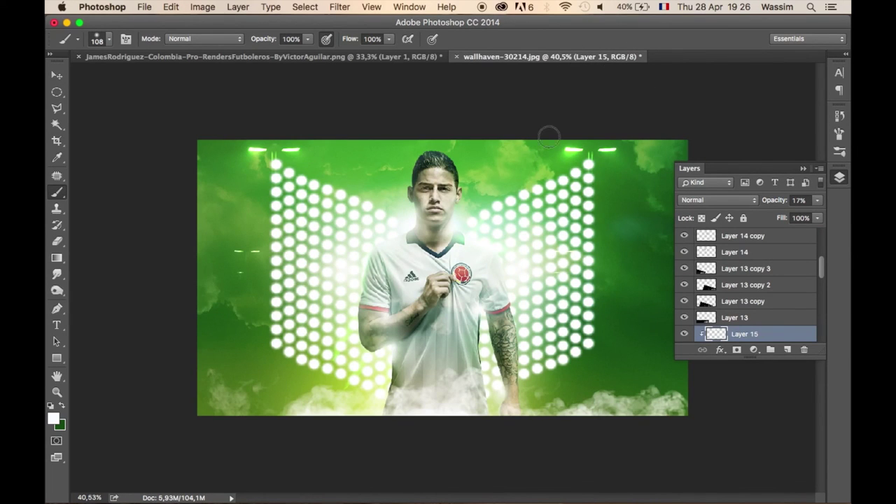
# Duplicate a Layer 14 dot wings copy, enlarge it to 157% and shift it up-left.
pyautogui.press('v')
pyautogui.keyDown('ctrl'); pyautogui.click(454, 226); pyautogui.keyUp('ctrl')
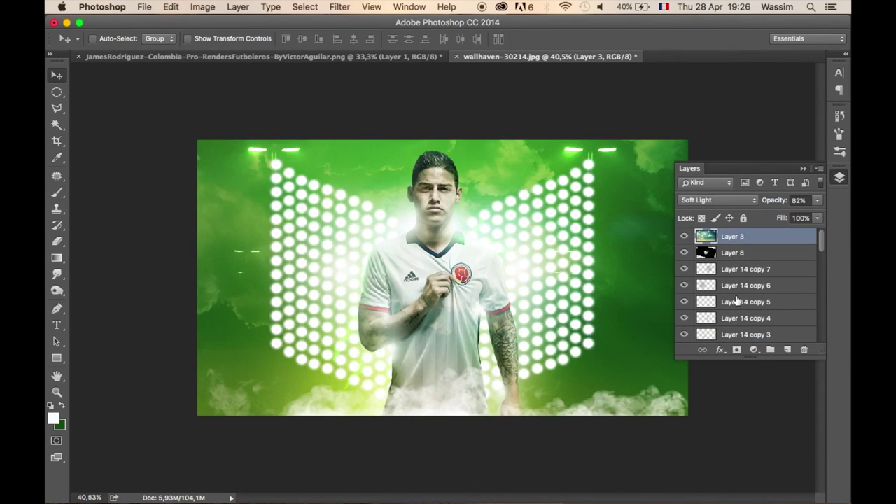
pyautogui.click(746, 334)
pyautogui.scroll(1, 584, 310)
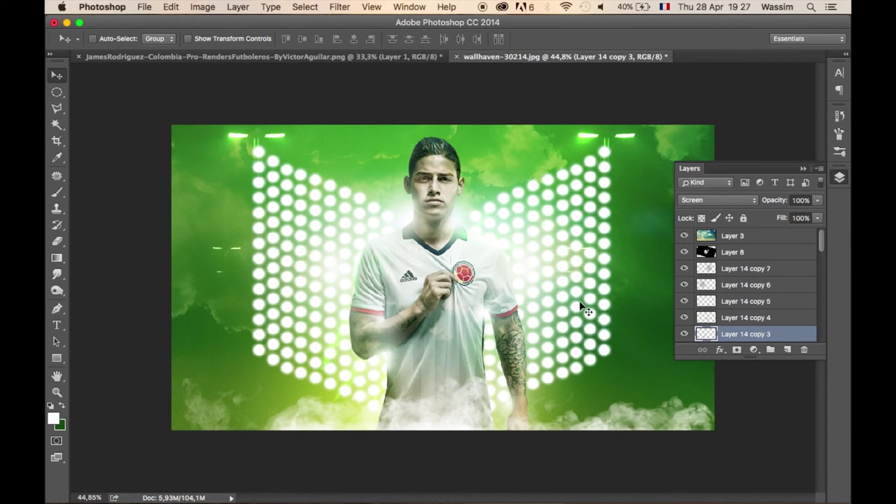
pyautogui.click(761, 270)
pyautogui.hotkey('ctrl', 'j')
pyautogui.hotkey('ctrl', 't')
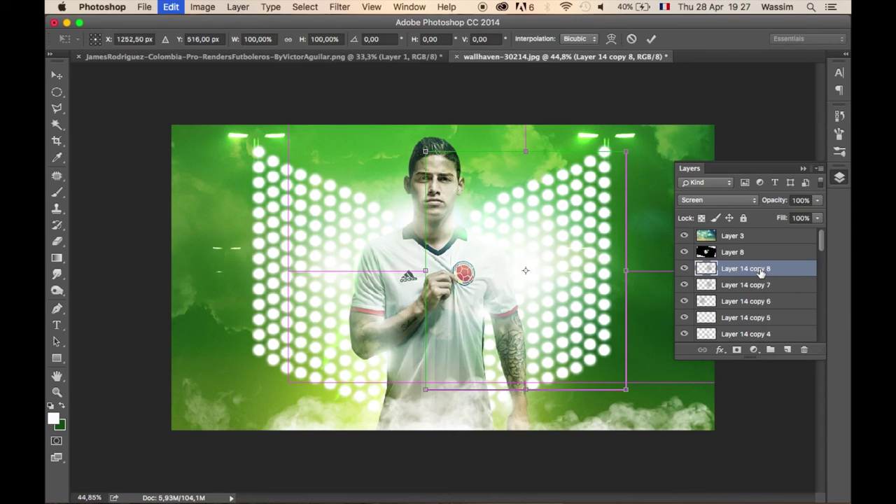
pyautogui.moveTo(425, 151); pyautogui.dragTo(369, 84)
pyautogui.press('Return')
pyautogui.moveTo(540, 286)
pyautogui.mouseDown()
pyautogui.moveTo(439, 182)
pyautogui.moveTo(522, 282)
pyautogui.mouseUp()
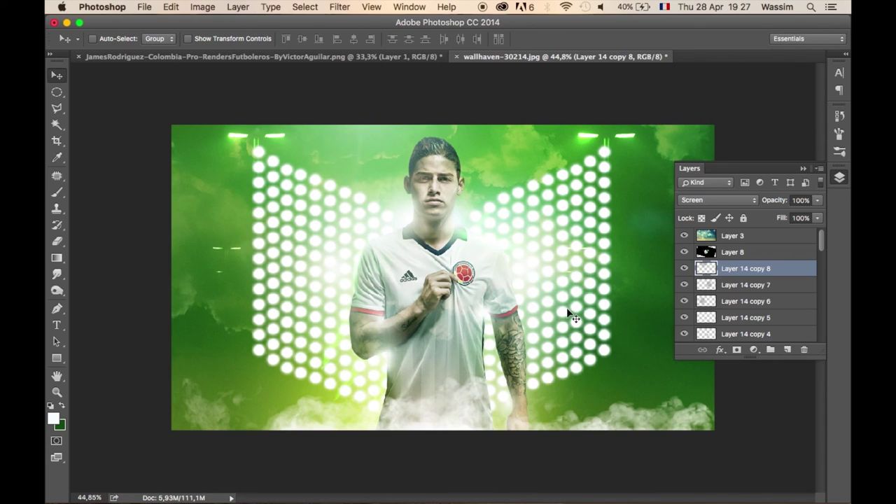
pyautogui.hotkey('ctrl', 's')
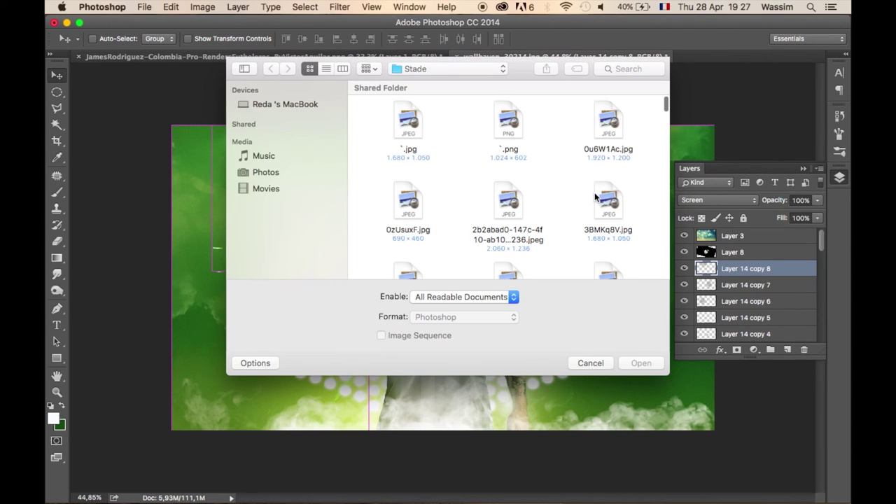
# Browse the Stade folder's image thumbnails in an enlarged Open dialog.
pyautogui.scroll(-5, 595, 197)
pyautogui.scroll(-3, 595, 198)
pyautogui.scroll(-3, 595, 197)
pyautogui.scroll(-1, 595, 198)
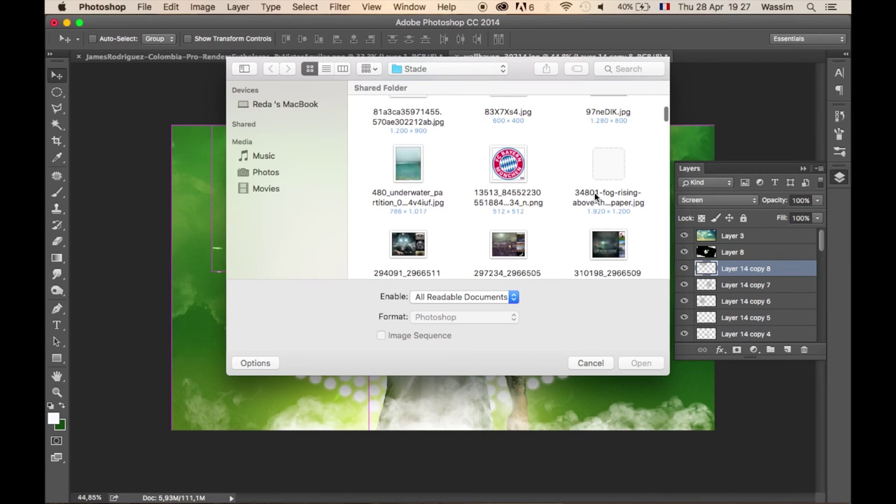
pyautogui.scroll(-1, 594, 198)
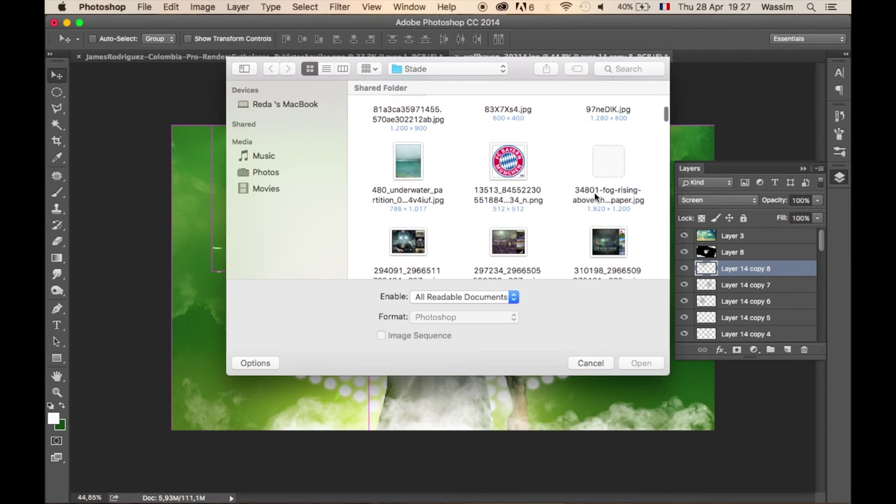
pyautogui.scroll(-5, 594, 197)
pyautogui.scroll(-1, 594, 198)
pyautogui.scroll(-2, 595, 197)
pyautogui.scroll(-2, 594, 197)
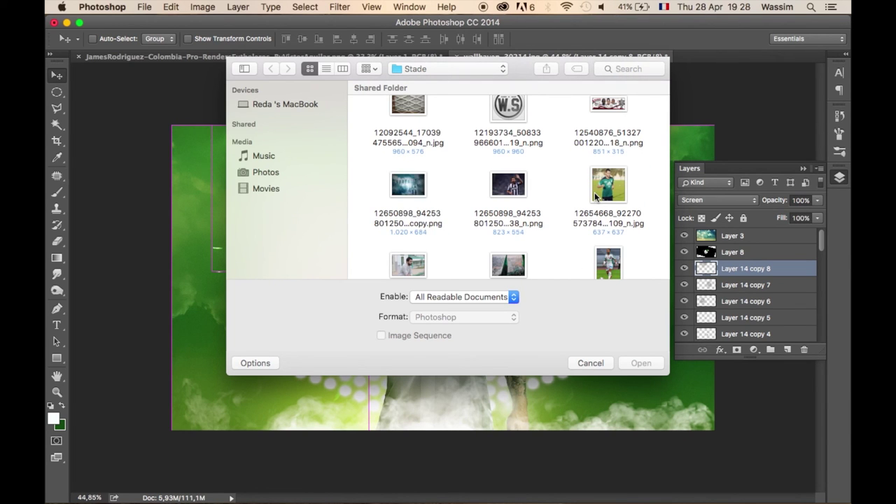
pyautogui.scroll(-2, 594, 197)
pyautogui.scroll(-1, 595, 197)
pyautogui.scroll(-1, 594, 198)
pyautogui.scroll(-2, 595, 198)
pyautogui.scroll(-2, 595, 197)
pyautogui.scroll(-2, 595, 198)
pyautogui.scroll(-2, 594, 198)
pyautogui.scroll(-2, 595, 197)
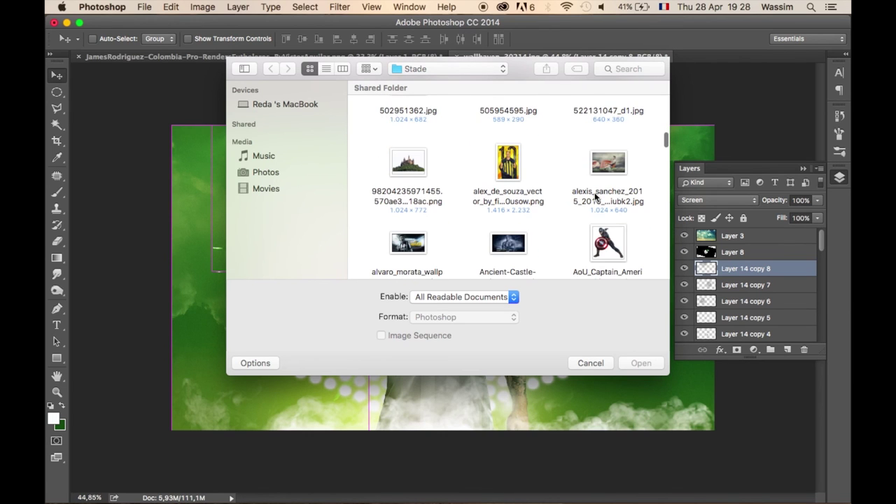
pyautogui.scroll(1, 595, 197)
pyautogui.scroll(-2, 595, 197)
pyautogui.scroll(-2, 595, 197)
pyautogui.scroll(-2, 594, 197)
pyautogui.scroll(-3, 595, 198)
pyautogui.scroll(-3, 594, 197)
pyautogui.scroll(-3, 594, 197)
pyautogui.scroll(-2, 595, 198)
pyautogui.scroll(2, 594, 197)
pyautogui.scroll(-4, 594, 197)
pyautogui.scroll(-3, 595, 197)
pyautogui.scroll(-3, 595, 198)
pyautogui.scroll(-1, 595, 198)
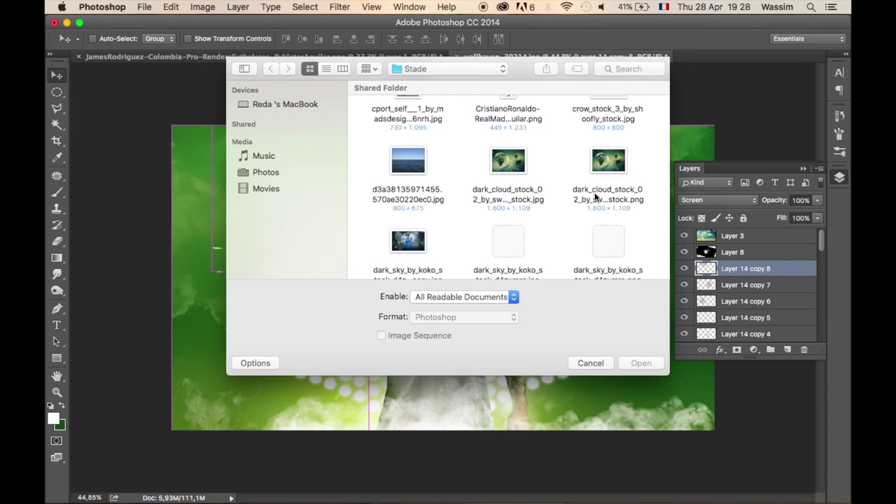
pyautogui.scroll(-3, 595, 197)
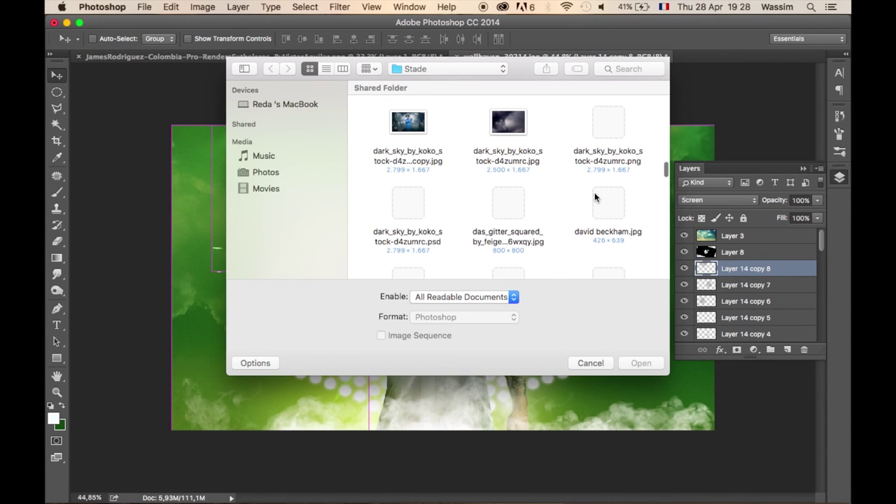
pyautogui.scroll(-2, 638, 194)
pyautogui.scroll(3, 641, 210)
pyautogui.moveTo(669, 376); pyautogui.dragTo(741, 457)
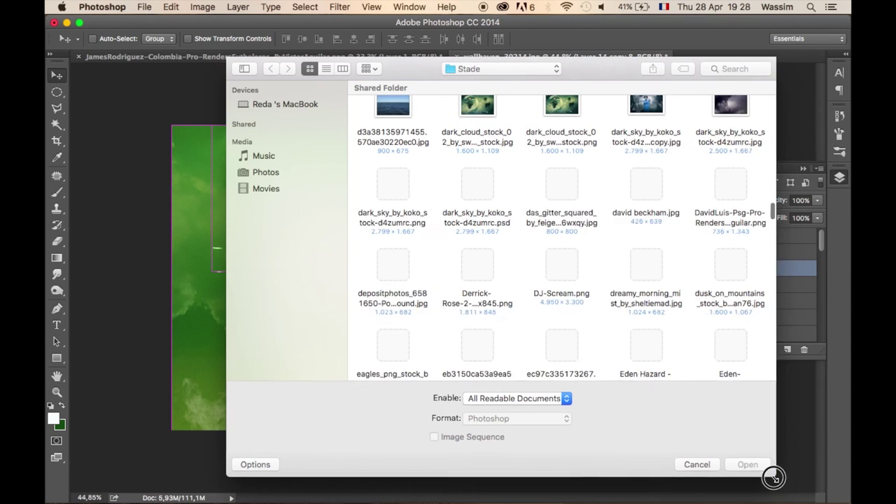
pyautogui.scroll(5, 679, 269)
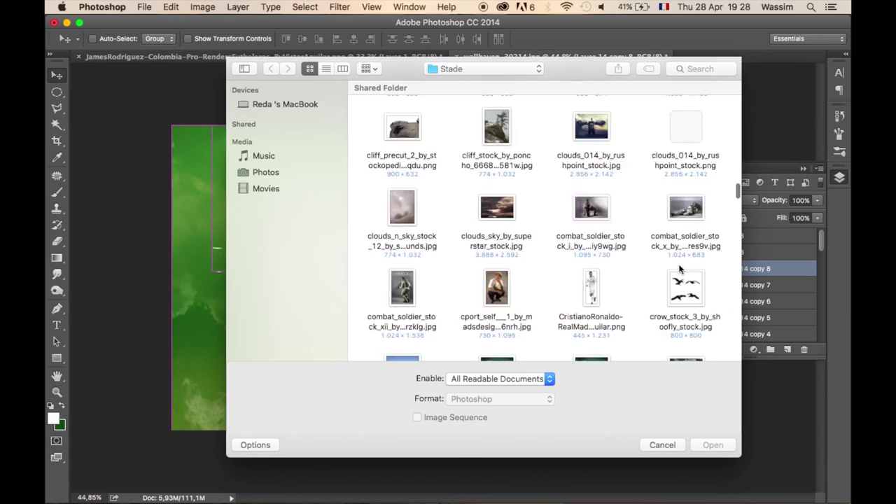
pyautogui.scroll(5, 680, 269)
pyautogui.scroll(5, 680, 269)
pyautogui.scroll(2, 679, 268)
pyautogui.scroll(3, 680, 268)
pyautogui.scroll(5, 680, 269)
pyautogui.scroll(3, 679, 269)
pyautogui.scroll(3, 680, 269)
pyautogui.scroll(3, 679, 269)
pyautogui.scroll(3, 679, 269)
pyautogui.scroll(3, 679, 269)
pyautogui.scroll(-3, 679, 269)
pyautogui.scroll(-3, 679, 269)
pyautogui.scroll(-3, 680, 269)
pyautogui.scroll(2, 679, 269)
pyautogui.scroll(-3, 680, 269)
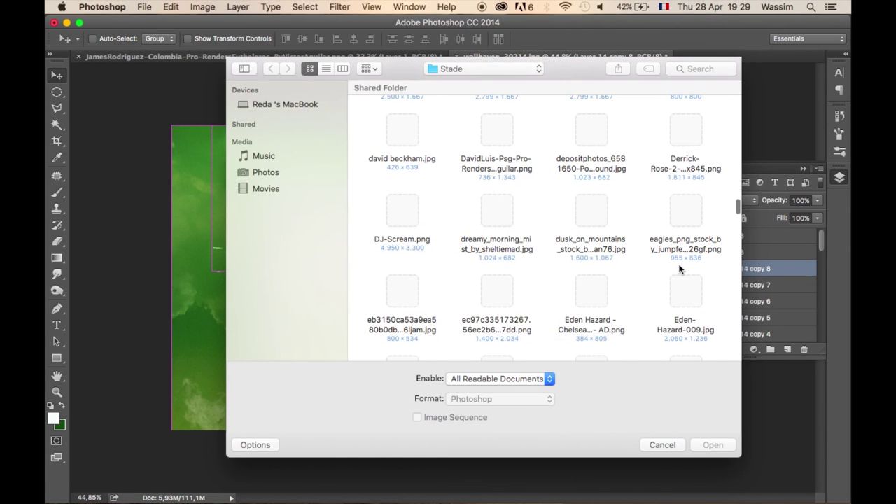
pyautogui.scroll(3, 680, 269)
pyautogui.scroll(1, 680, 269)
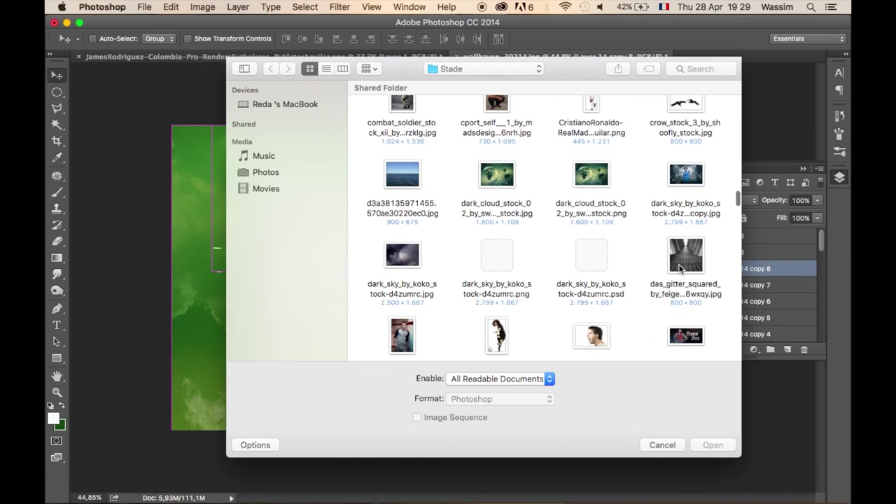
pyautogui.scroll(-3, 679, 269)
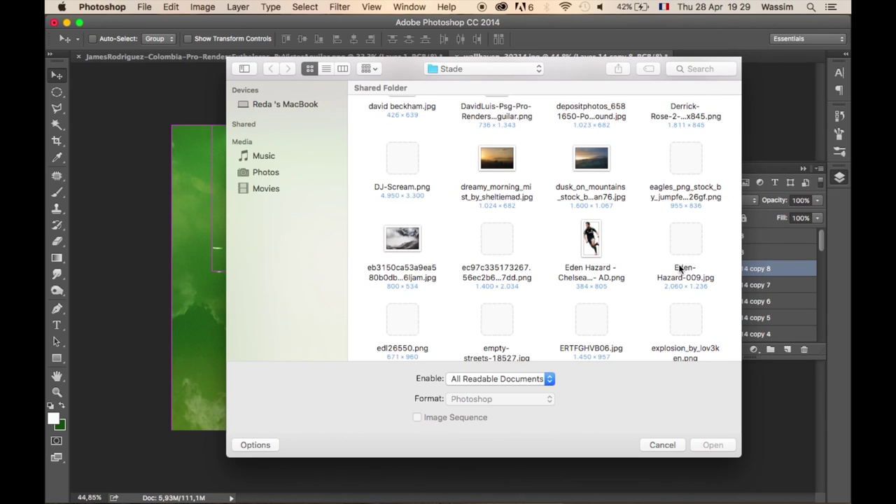